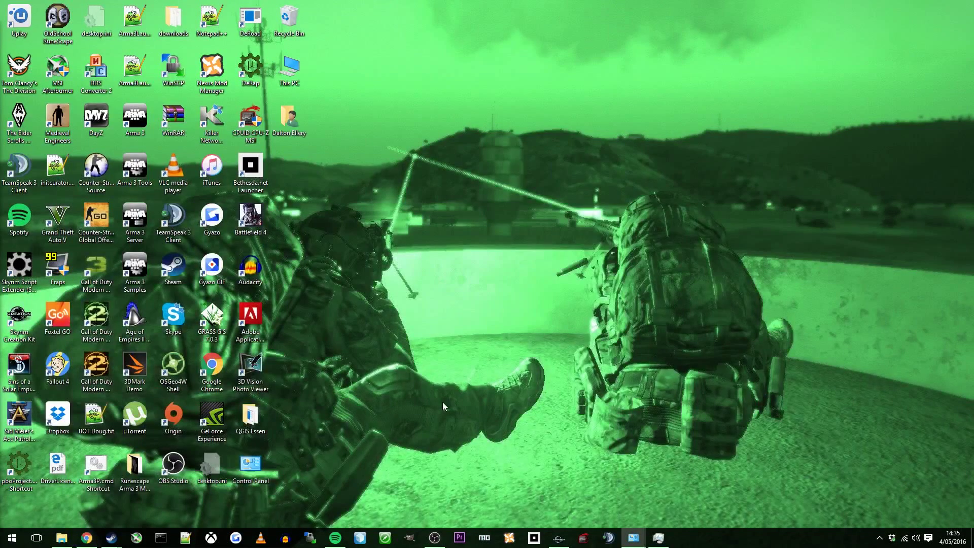
# Switch to Chrome, review the YouTube weapon recoil tutorial and its viewer comments, and minimize the browser
pyautogui.click(87, 537)
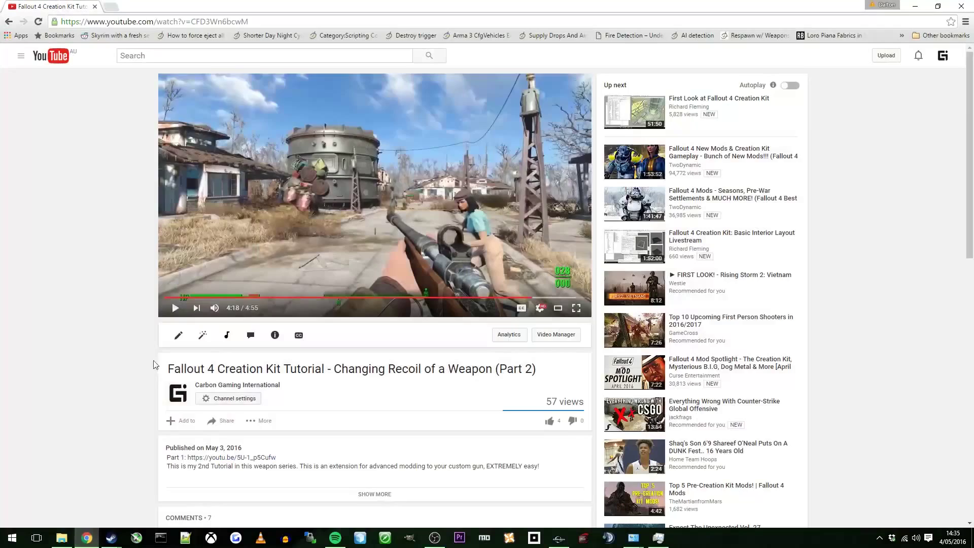
pyautogui.scroll(-5, 144, 361)
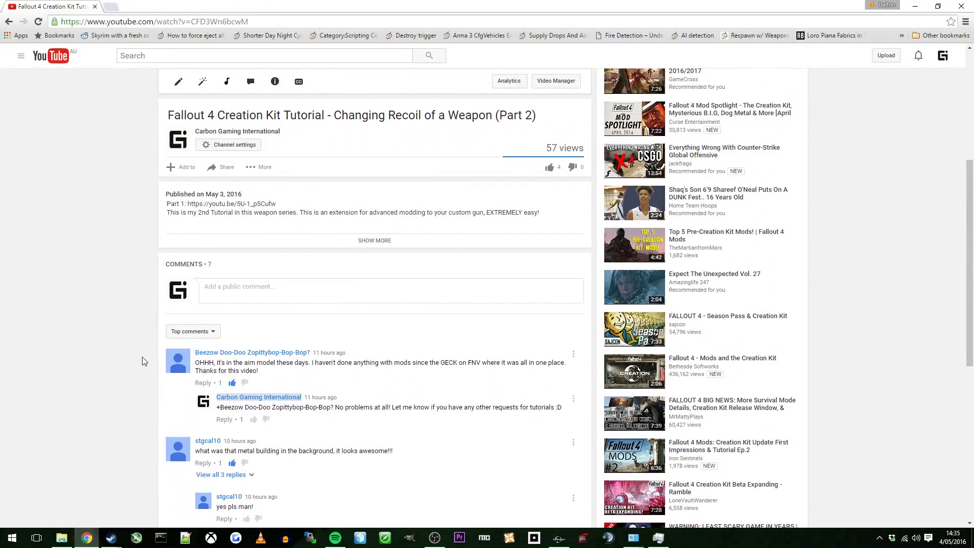
pyautogui.scroll(-1, 142, 358)
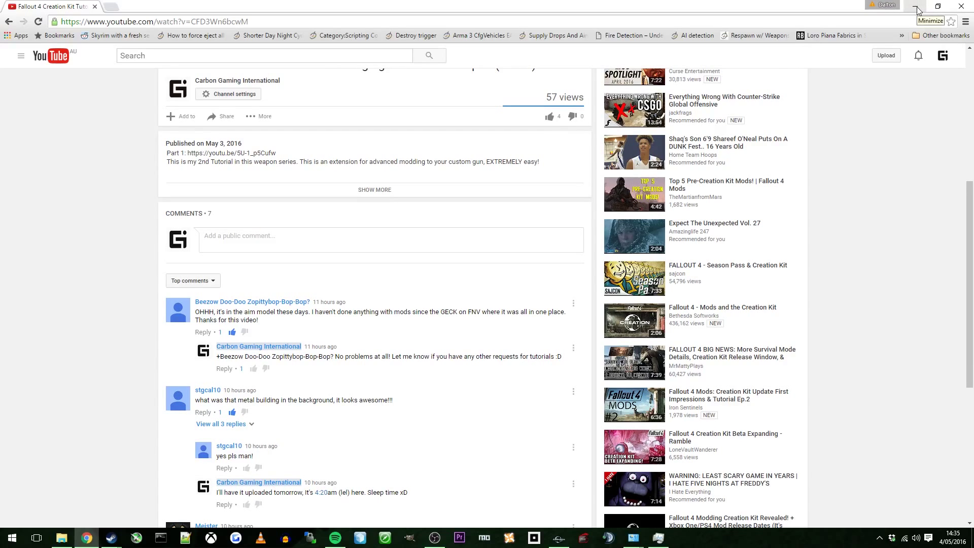
pyautogui.scroll(6, 461, 236)
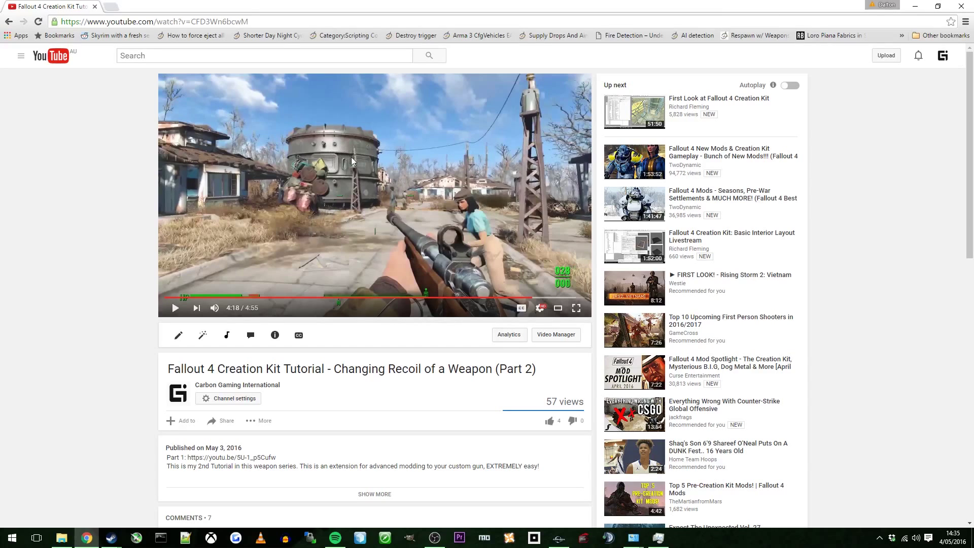
pyautogui.click(915, 6)
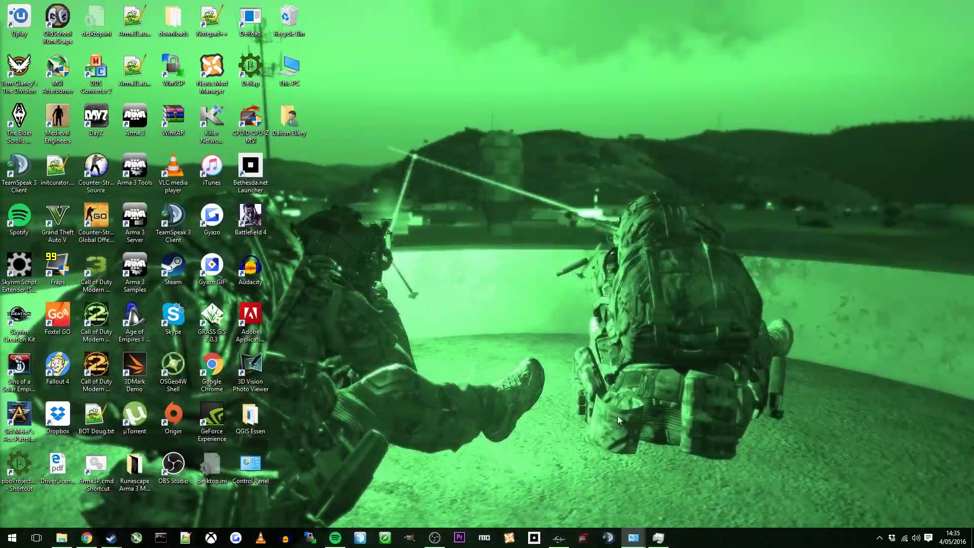
# Switch to the Creation Kit and load Fallout4.esm with dakdak.esp set as the active file
pyautogui.click(559, 537)
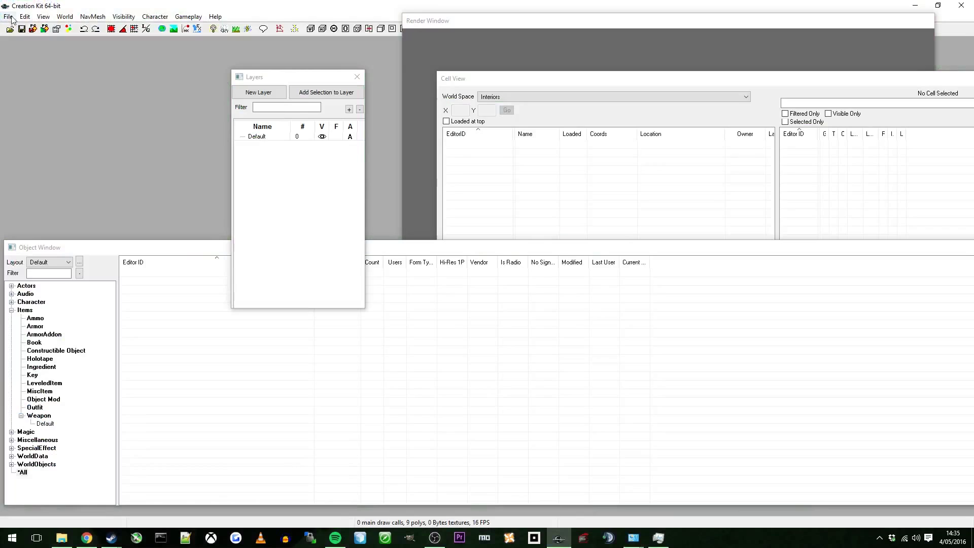
pyautogui.click(10, 16)
pyautogui.click(14, 29)
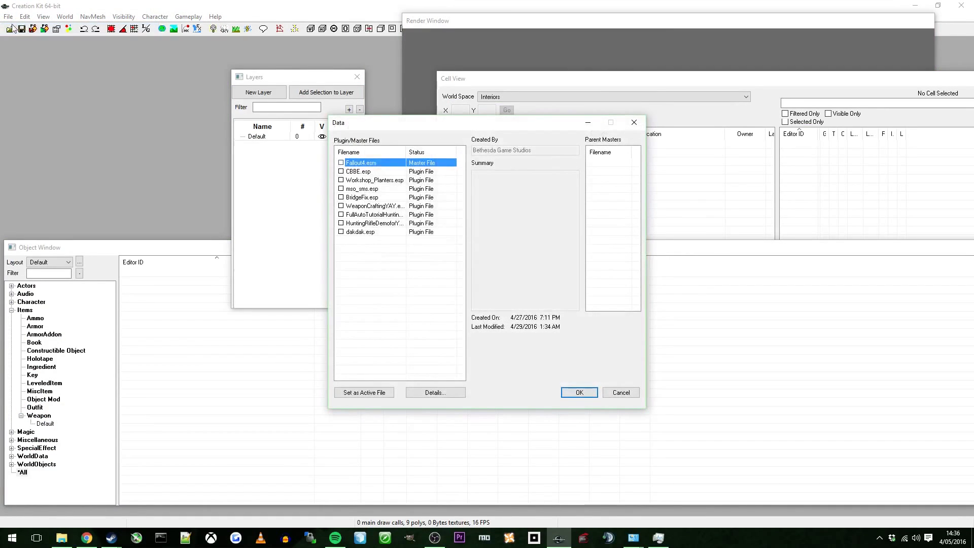
pyautogui.click(340, 163)
pyautogui.click(368, 232)
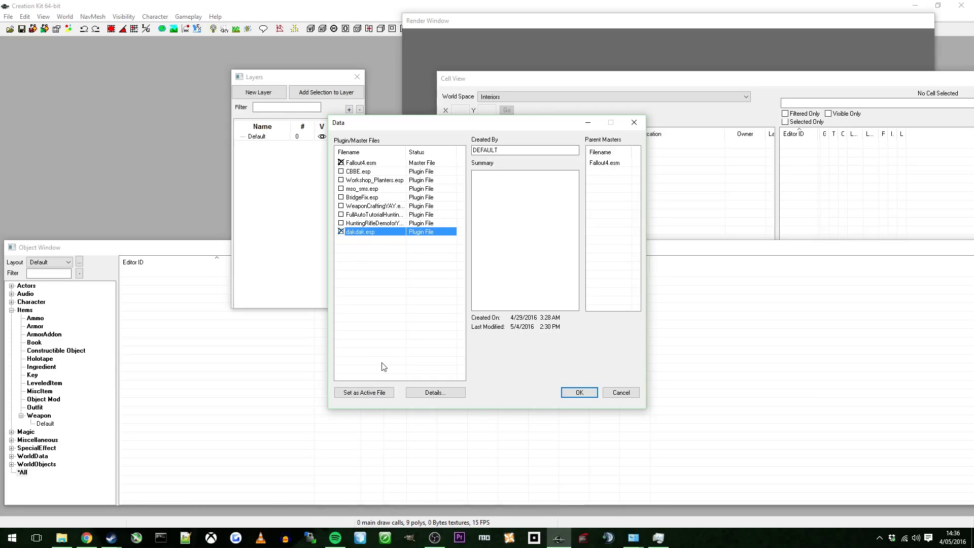
pyautogui.click(370, 392)
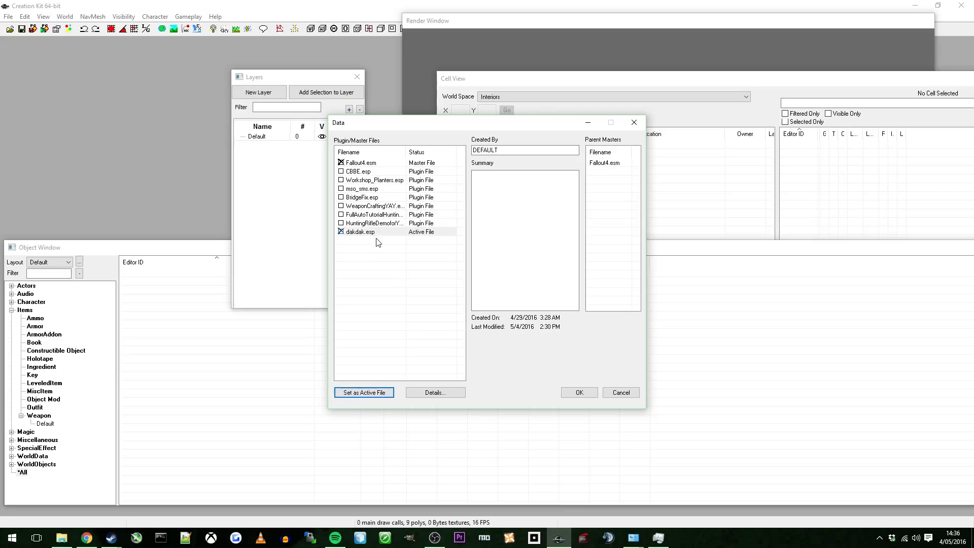
pyautogui.click(578, 392)
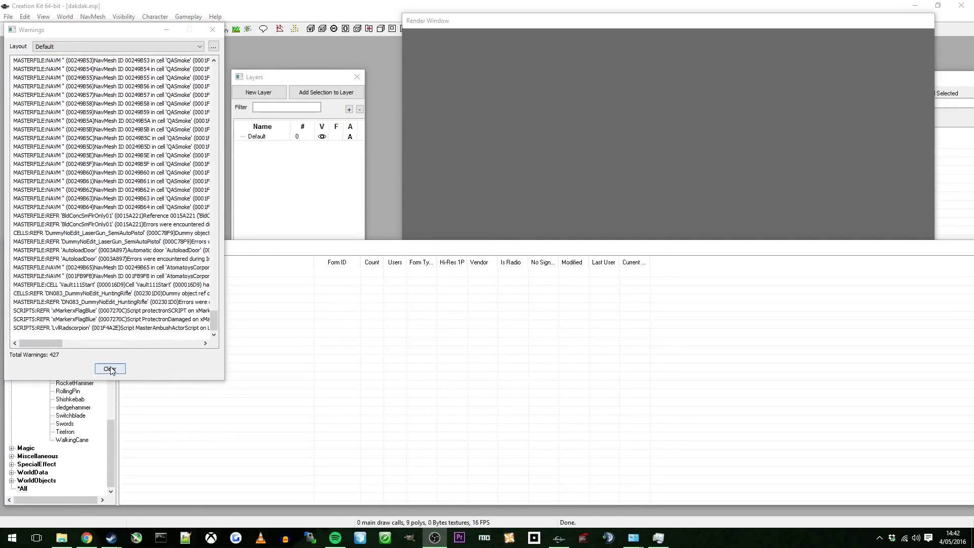
# Clear the warnings list and filter all objects by "oldfusio"
pyautogui.click(110, 369)
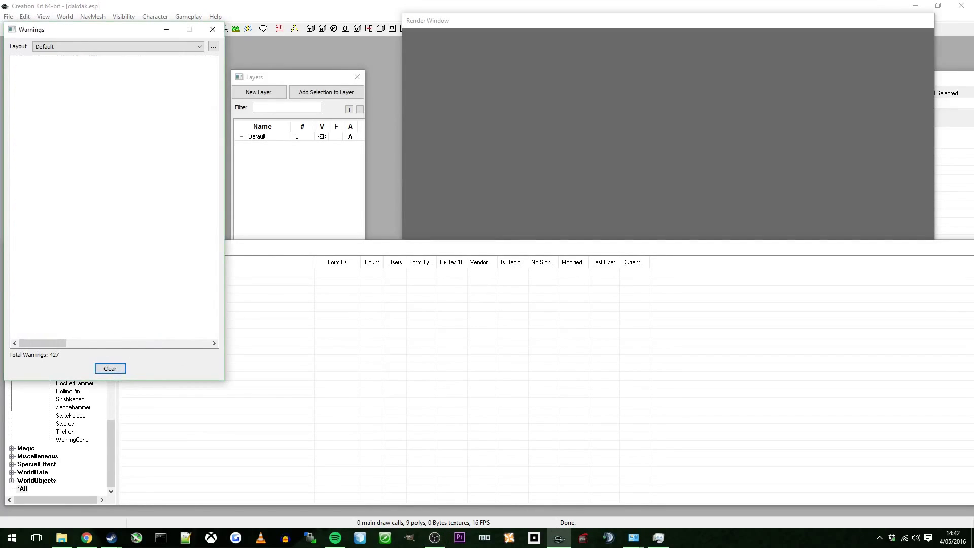
pyautogui.click(113, 455)
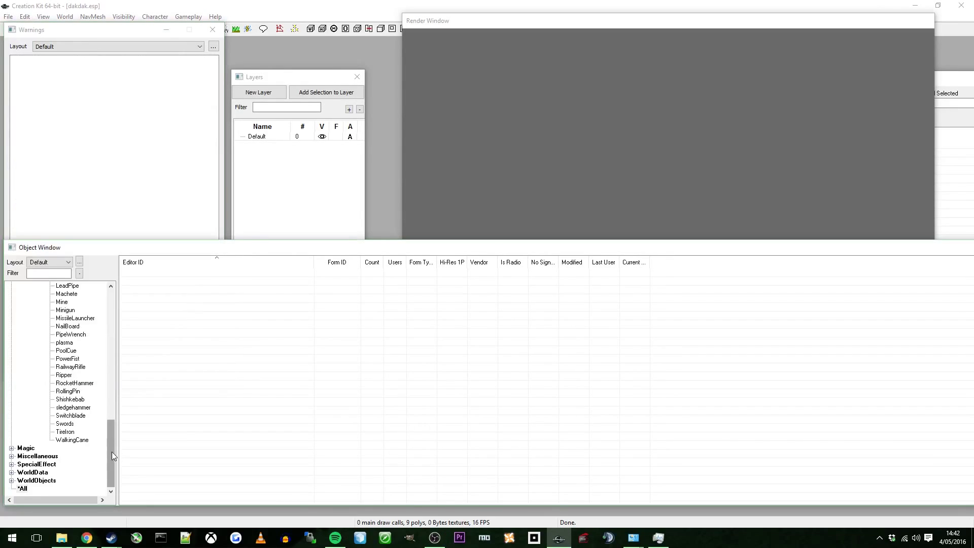
pyautogui.click(21, 489)
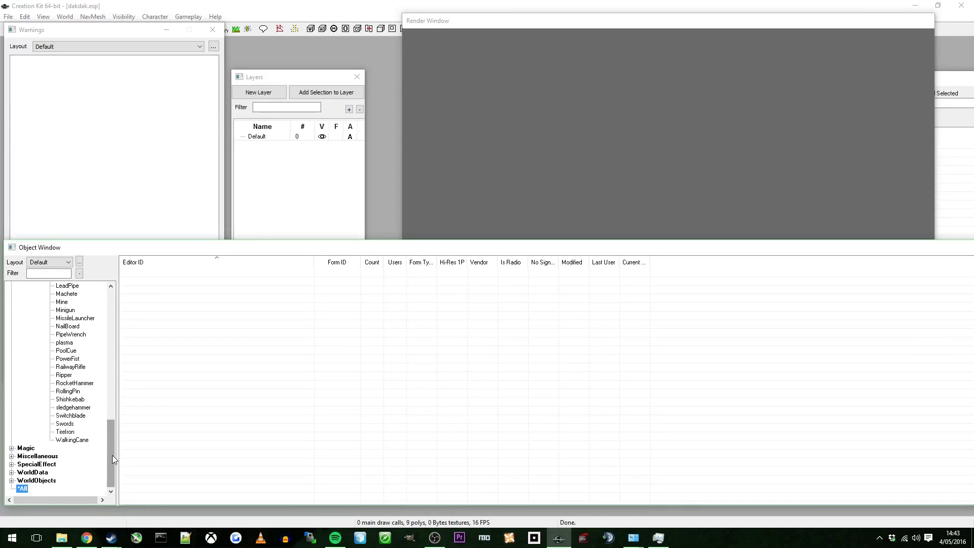
pyautogui.click(41, 272)
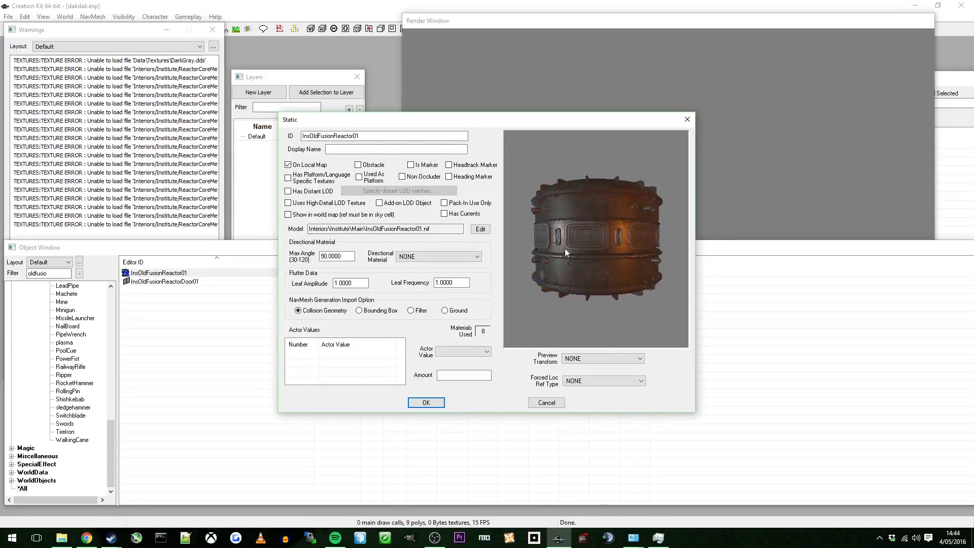
# Examine the InsOldFusionReactor01 model up close from several angles in its preview
pyautogui.moveTo(564, 248); pyautogui.dragTo(559, 287)
pyautogui.scroll(5, 592, 255)
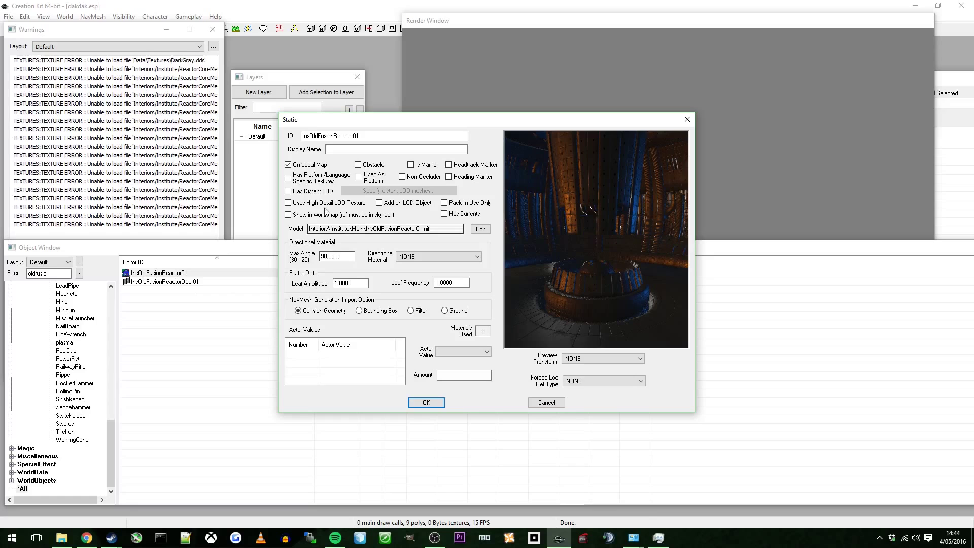
pyautogui.moveTo(546, 240); pyautogui.dragTo(556, 278)
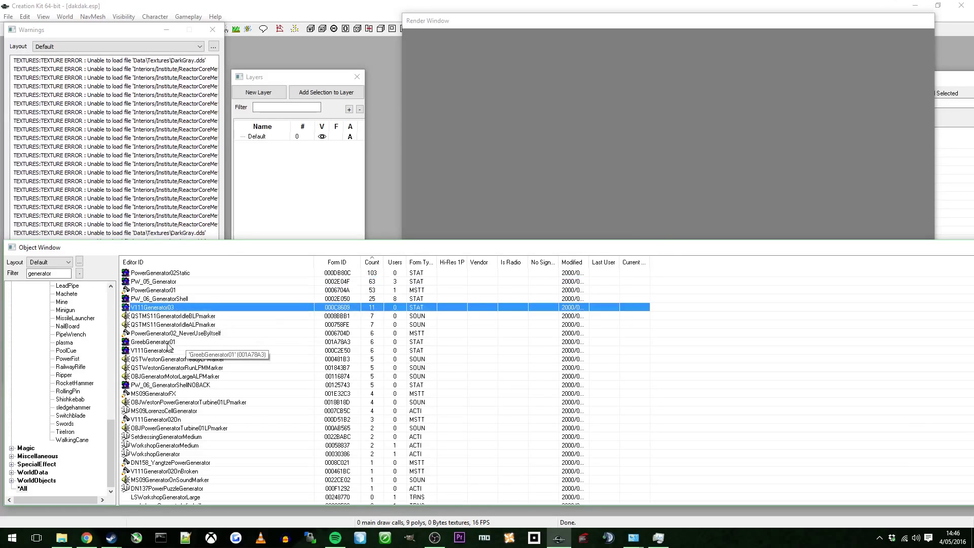
# Open the V111Generator03 static from the generator results, inspect its model preview and close it without changes
pyautogui.rightClick(158, 308)
pyautogui.click(194, 83)
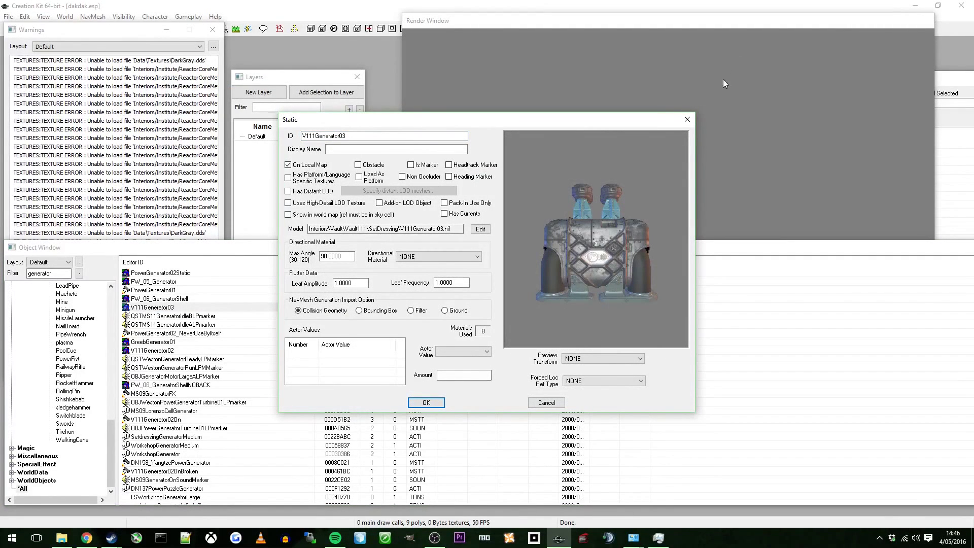
pyautogui.moveTo(595, 257)
pyautogui.mouseDown()
pyautogui.moveTo(535, 255)
pyautogui.moveTo(521, 229)
pyautogui.moveTo(523, 183)
pyautogui.moveTo(543, 272)
pyautogui.moveTo(586, 266)
pyautogui.mouseUp()
pyautogui.click(546, 402)
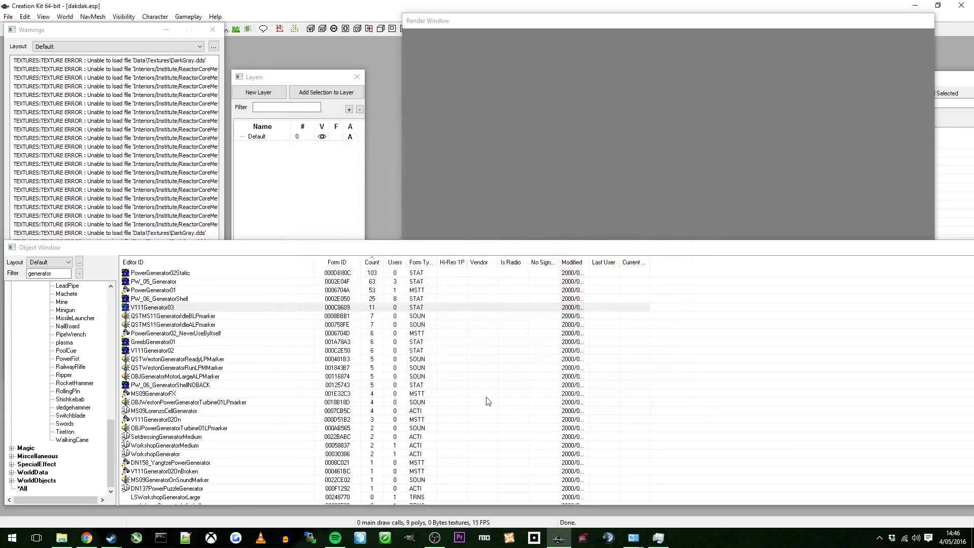
# Open the PowerGenerator01 movable static for editing and examine its model up close from several angles
pyautogui.click(166, 291)
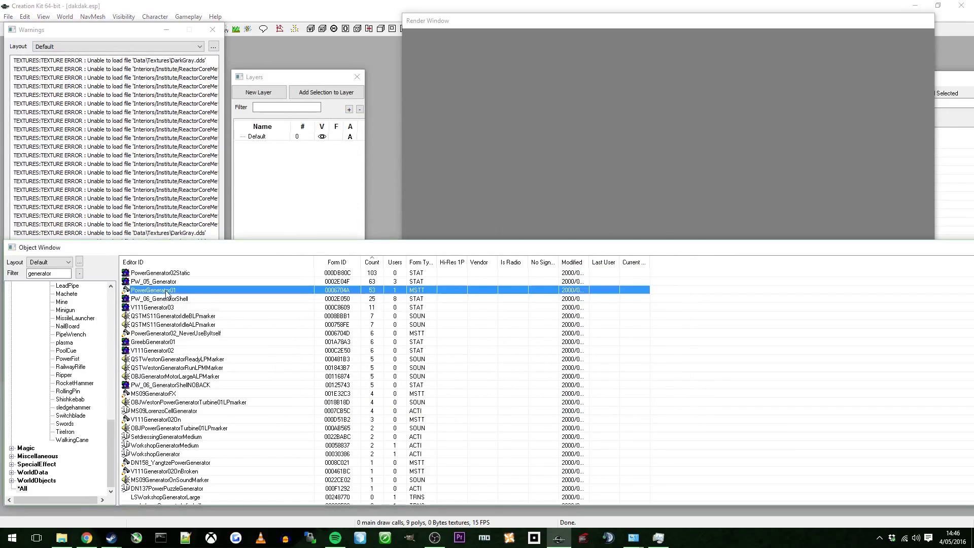
pyautogui.rightClick(166, 292)
pyautogui.click(185, 307)
pyautogui.click(307, 188)
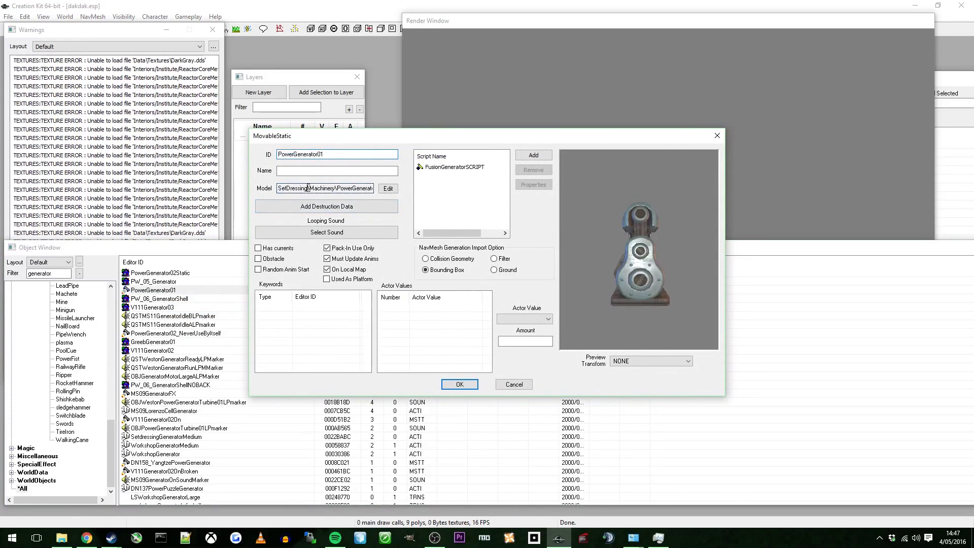
pyautogui.moveTo(628, 198); pyautogui.dragTo(662, 298)
pyautogui.scroll(8, 637, 264)
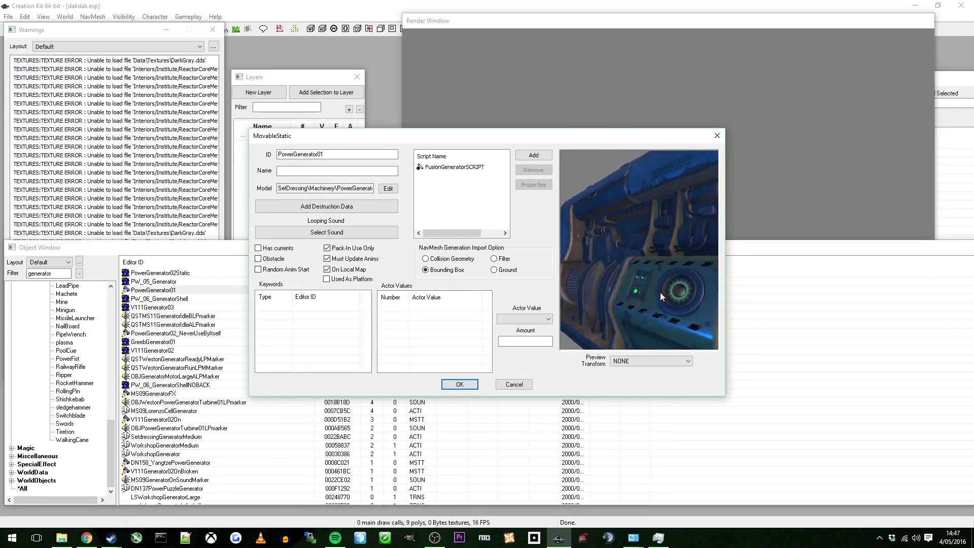
pyautogui.scroll(-6, 665, 298)
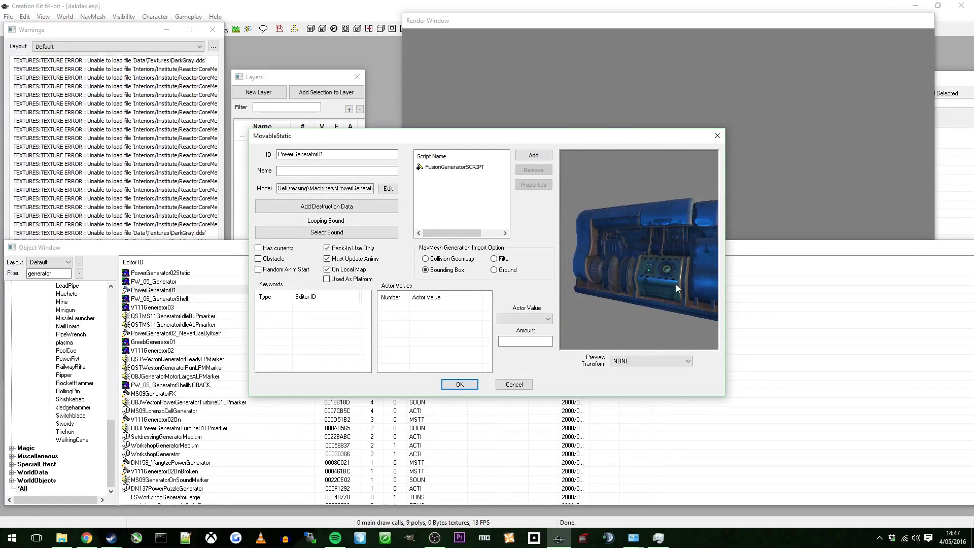
pyautogui.moveTo(673, 277); pyautogui.dragTo(653, 288)
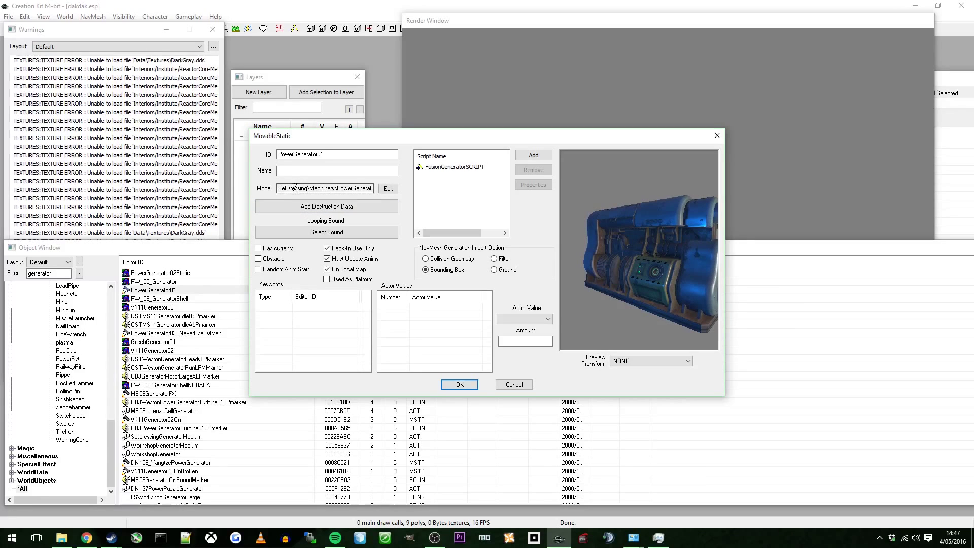
# Copy the model file path SetDressing\Machinery\PowerGenerator01.nif from PowerGenerator01's model data and close the object without changes
pyautogui.click(391, 188)
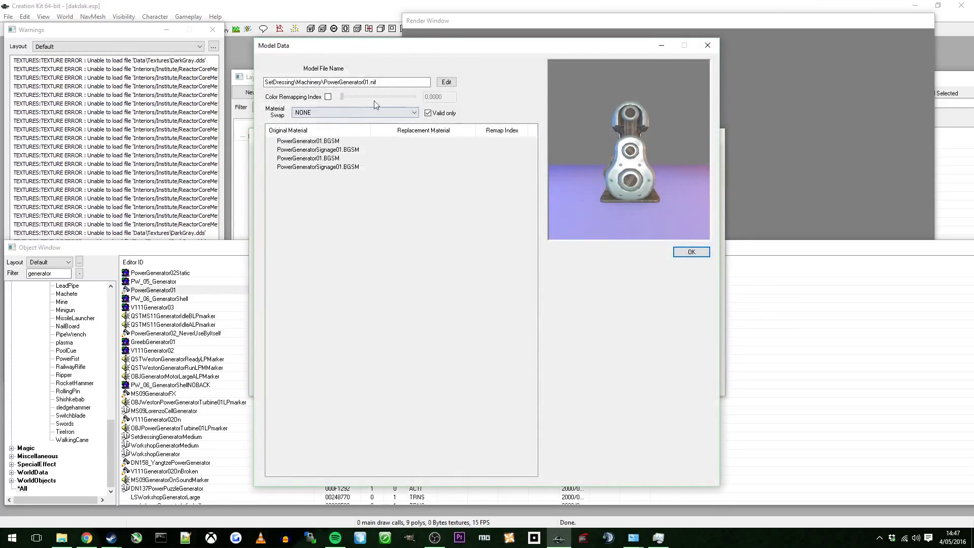
pyautogui.click(387, 83)
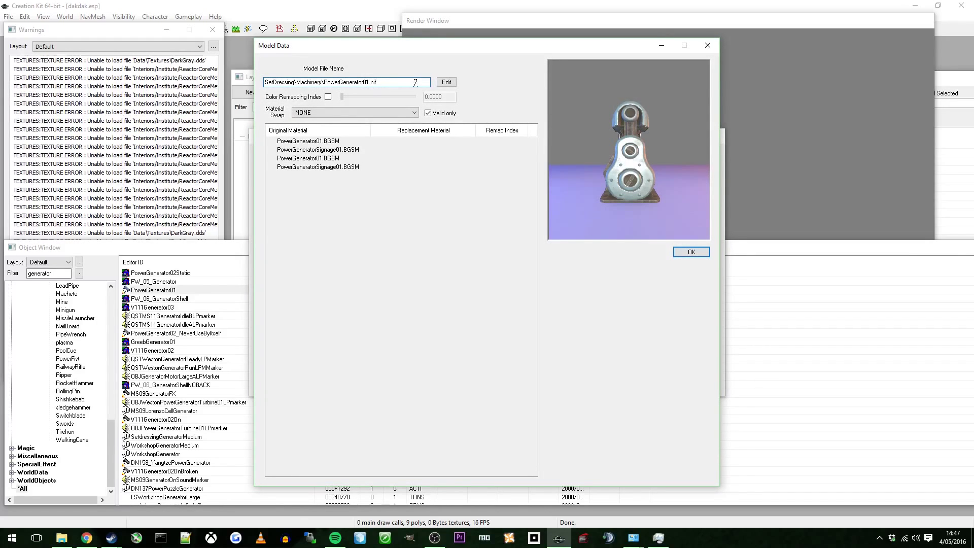
pyautogui.doubleClick(414, 83)
pyautogui.moveTo(410, 84); pyautogui.dragTo(196, 94)
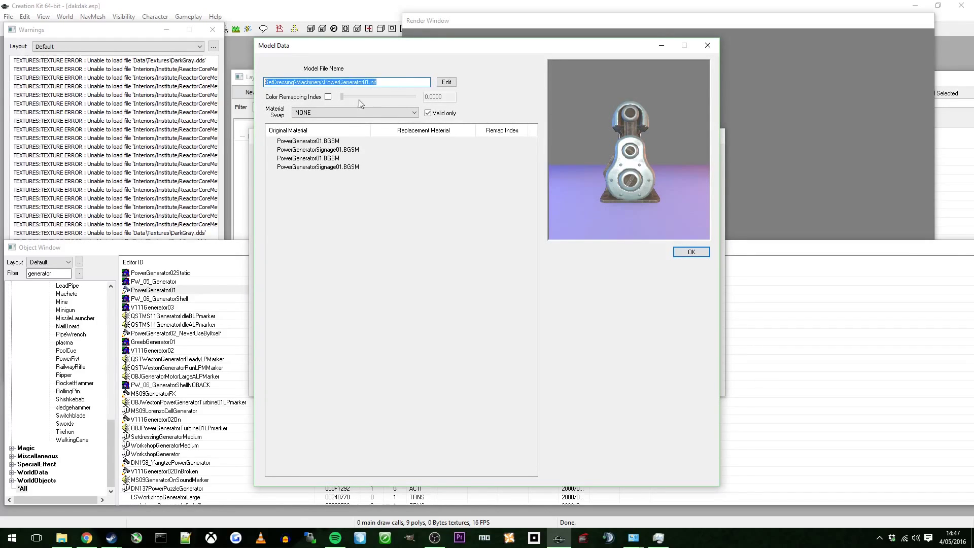
pyautogui.click(410, 82)
pyautogui.doubleClick(410, 82)
pyautogui.rightClick(405, 83)
pyautogui.click(456, 115)
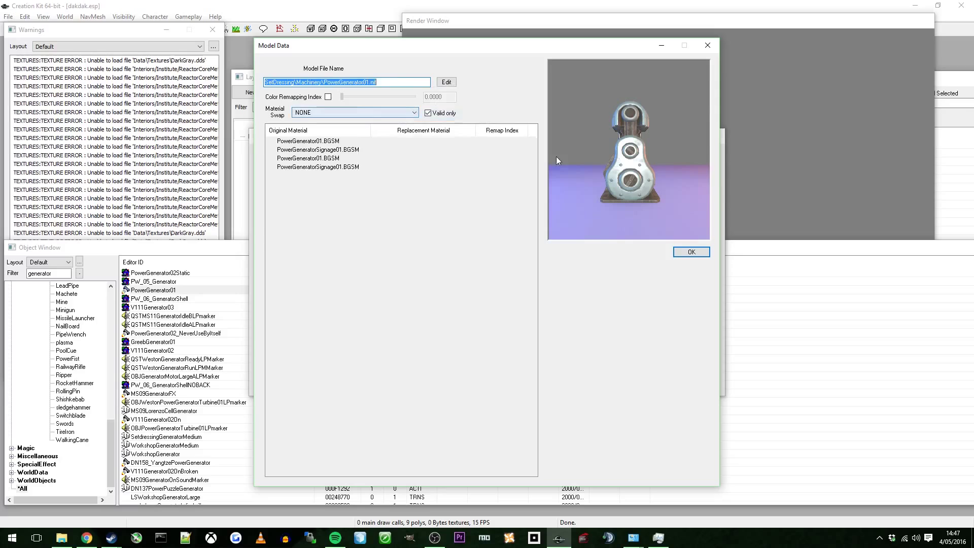
pyautogui.click(556, 160)
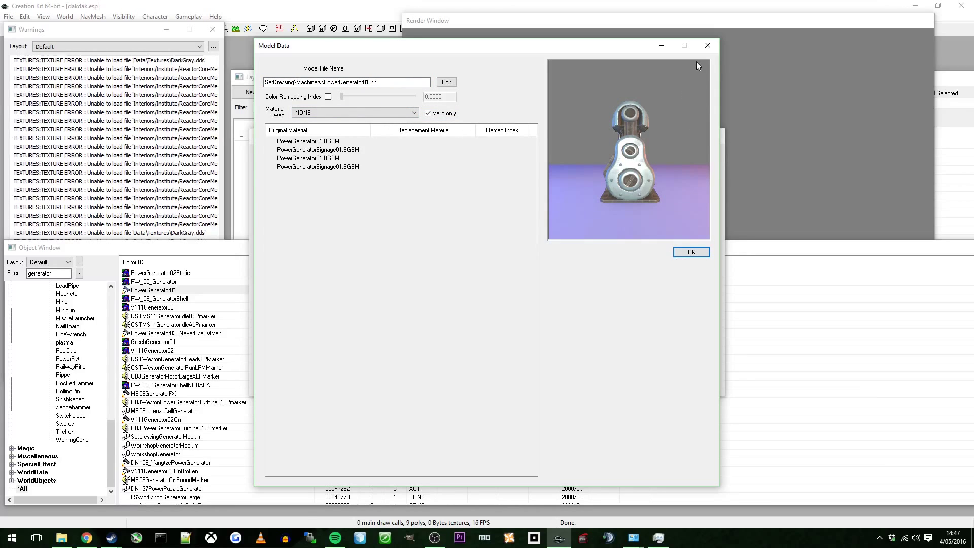
pyautogui.click(708, 45)
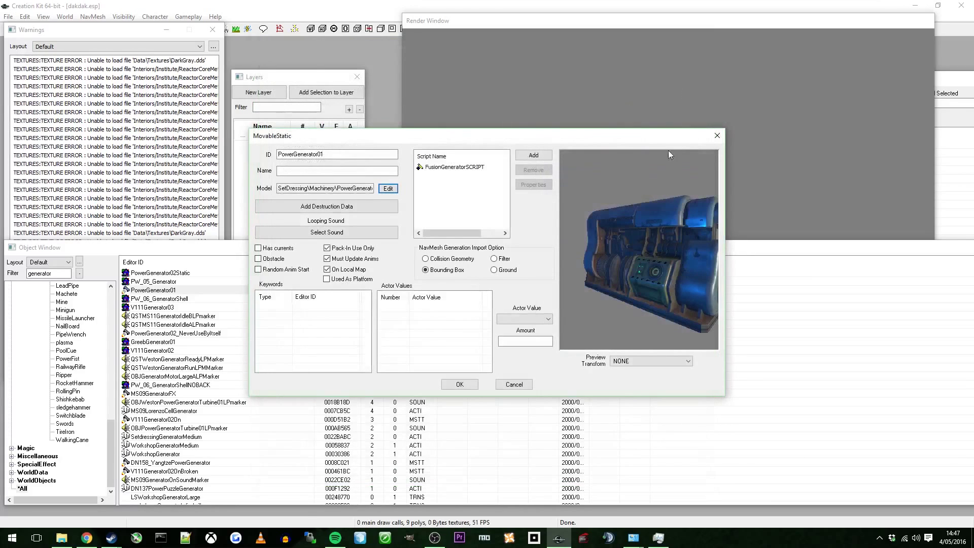
pyautogui.click(514, 384)
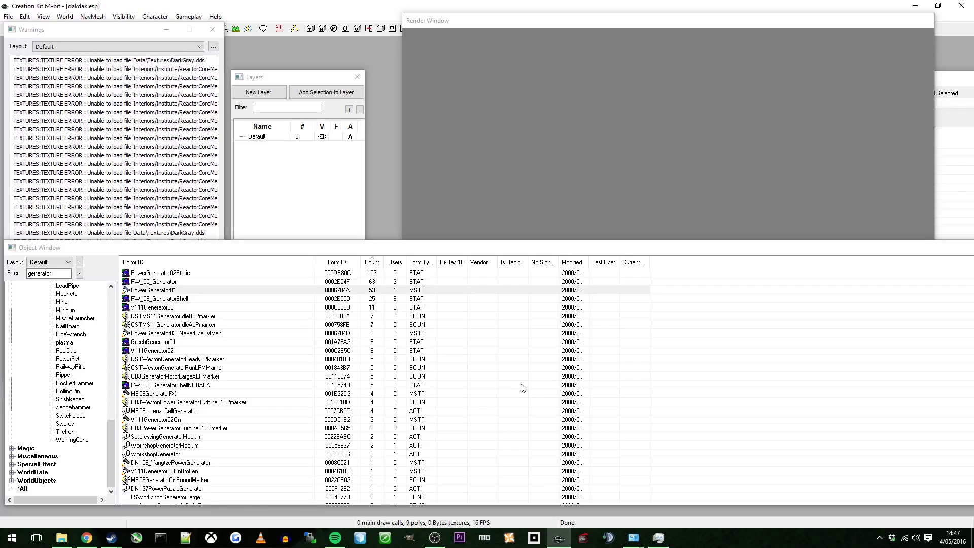
# Sort the generator results by form type and duplicate the WorkshopGeneratorLarge activator
pyautogui.click(51, 273)
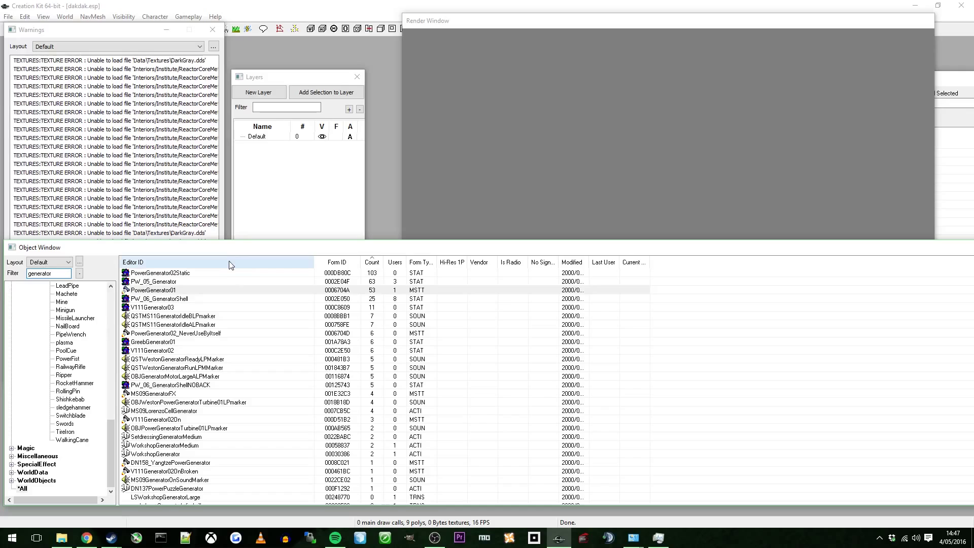
pyautogui.click(421, 263)
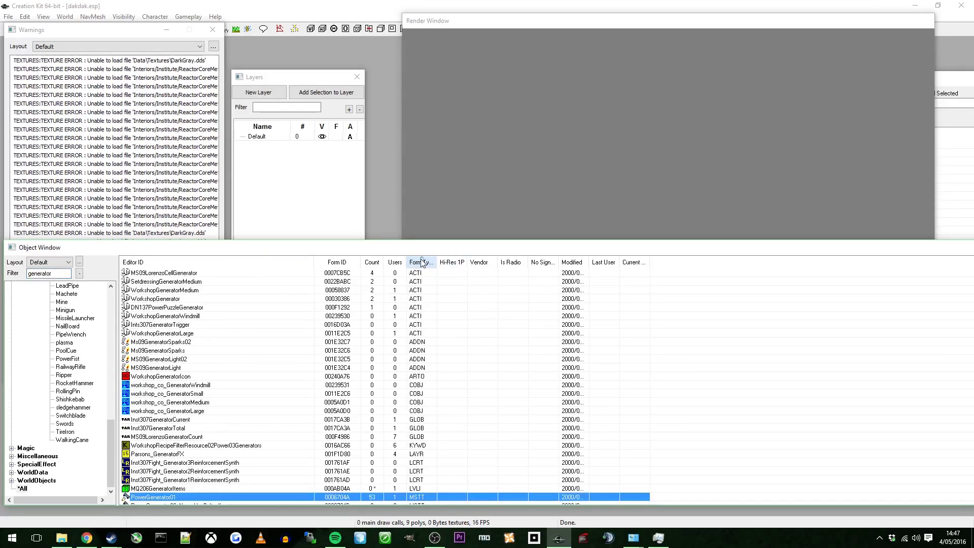
pyautogui.click(165, 274)
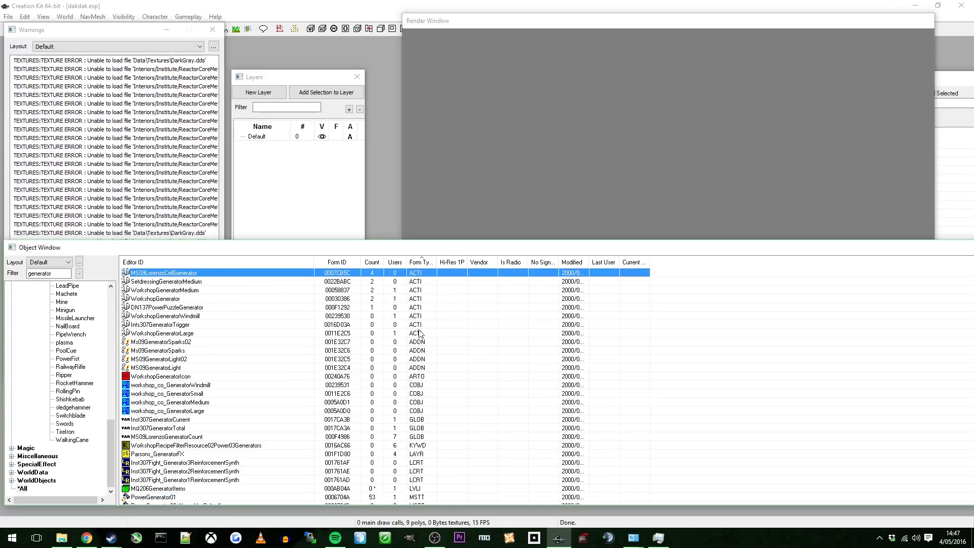
pyautogui.click(190, 334)
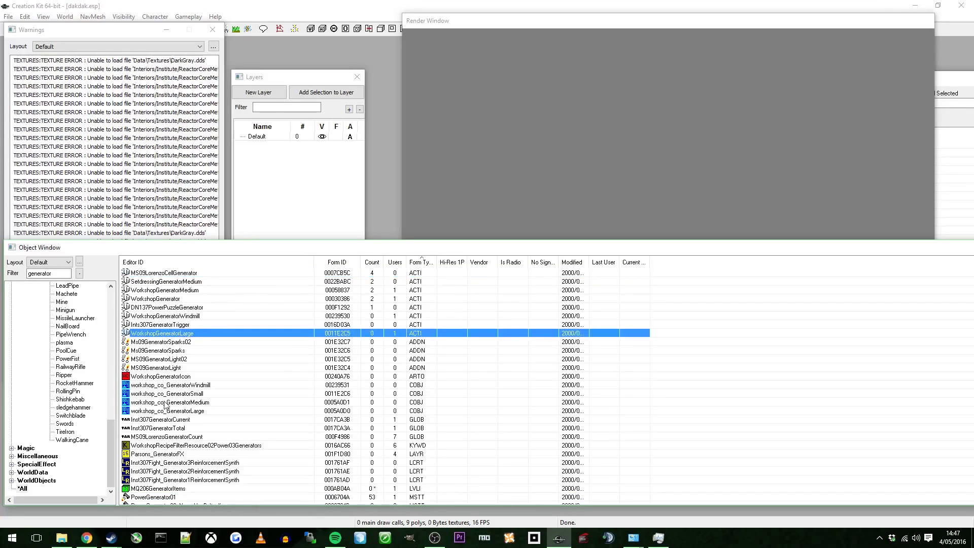
pyautogui.rightClick(168, 331)
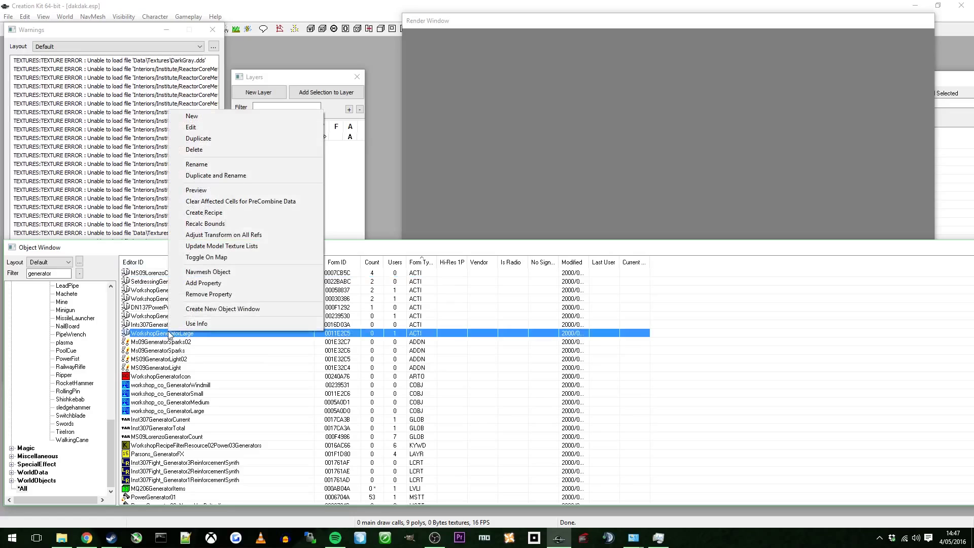
pyautogui.click(157, 328)
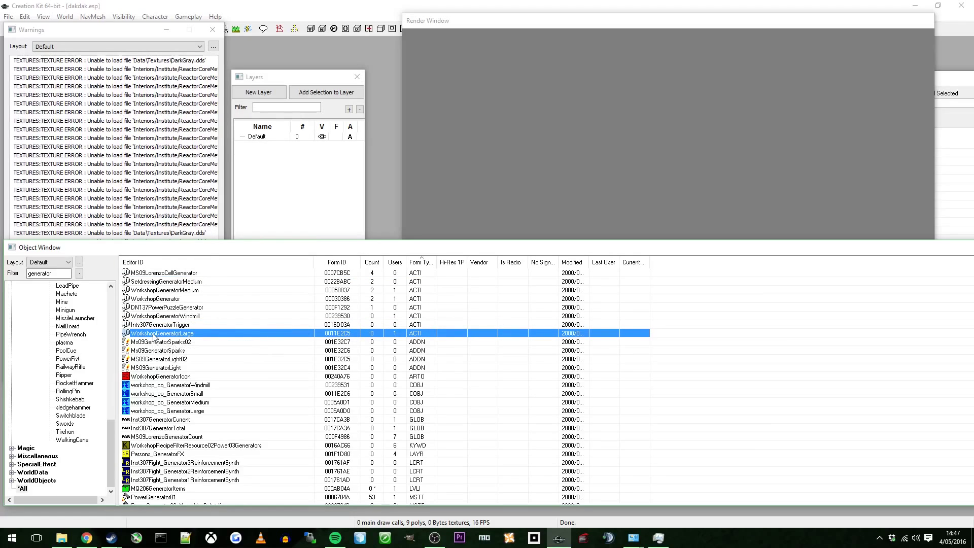
pyautogui.rightClick(154, 335)
pyautogui.click(205, 143)
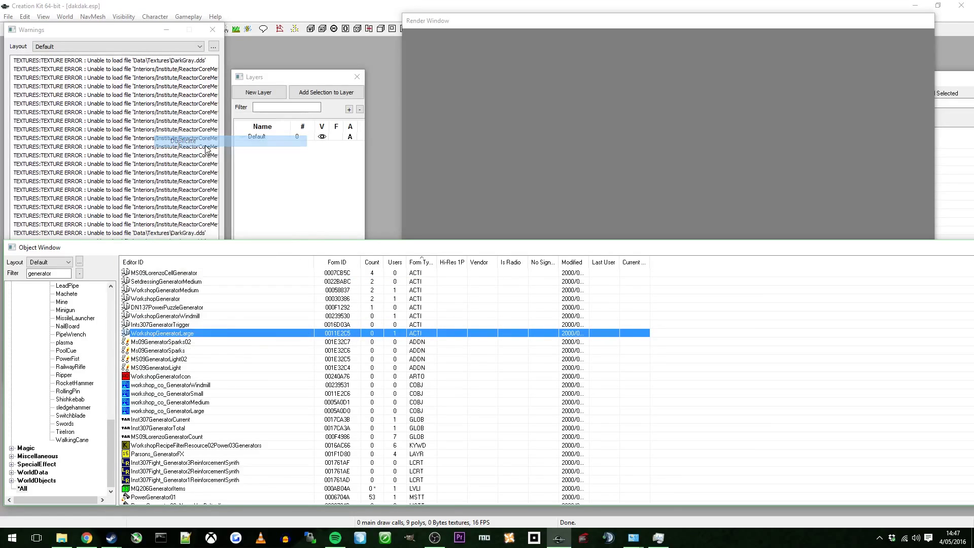
# Open the duplicated WorkshopGeneratorLarge activator for editing and set its ID to WorkshopGeneratorFusion
pyautogui.click(192, 344)
pyautogui.rightClick(190, 344)
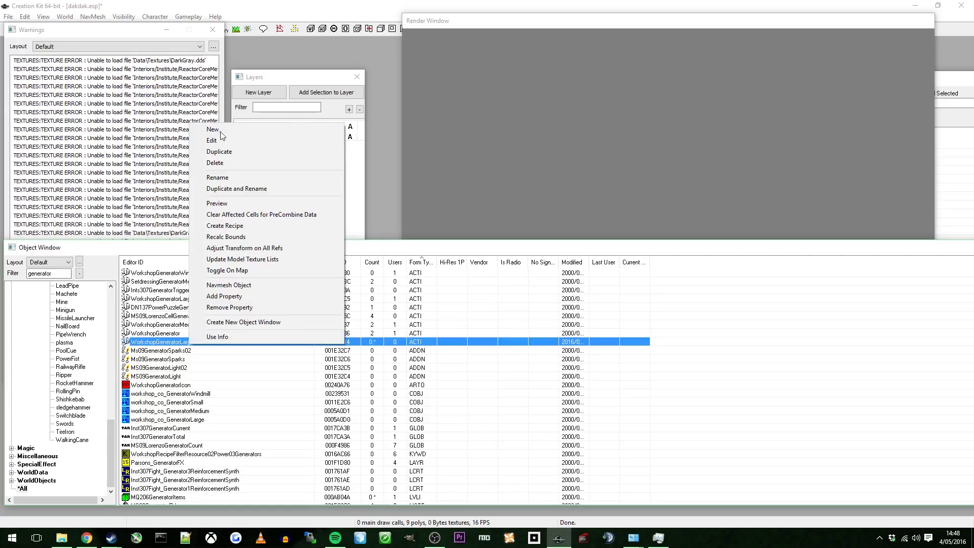
pyautogui.click(213, 140)
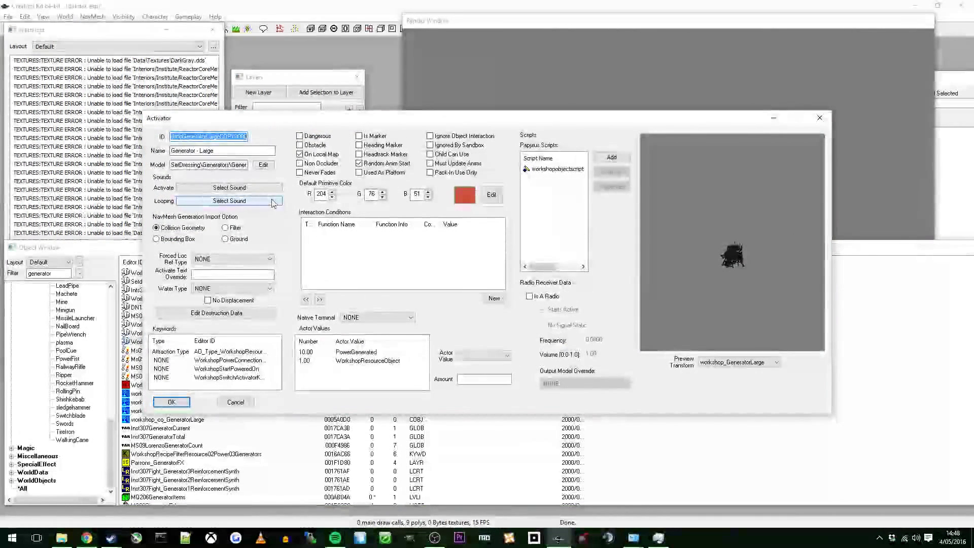
pyautogui.click(219, 137)
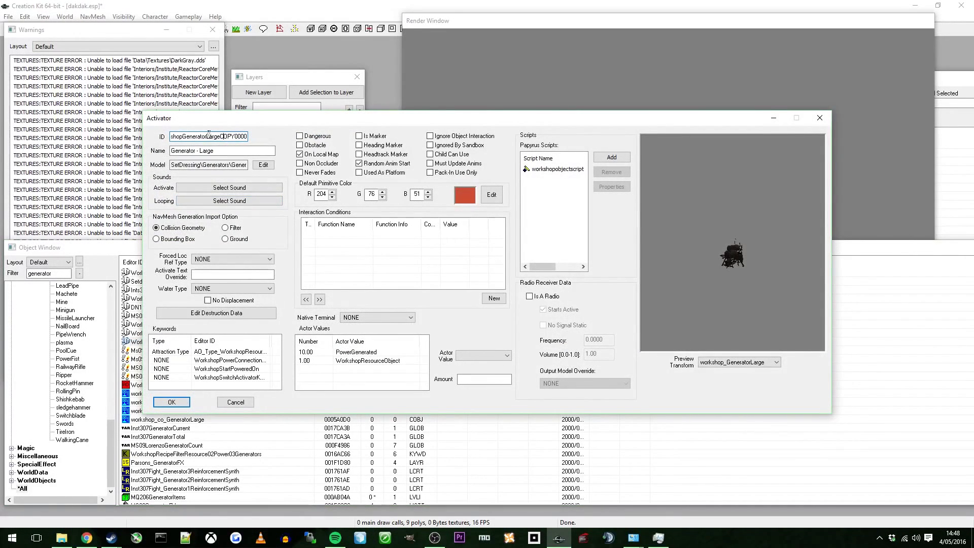
pyautogui.moveTo(207, 136); pyautogui.dragTo(321, 132)
pyautogui.write('Fusion')
pyautogui.click(171, 136)
pyautogui.write('Work')
# Change the activator's display name to Generator - Fusion
pyautogui.click(251, 150)
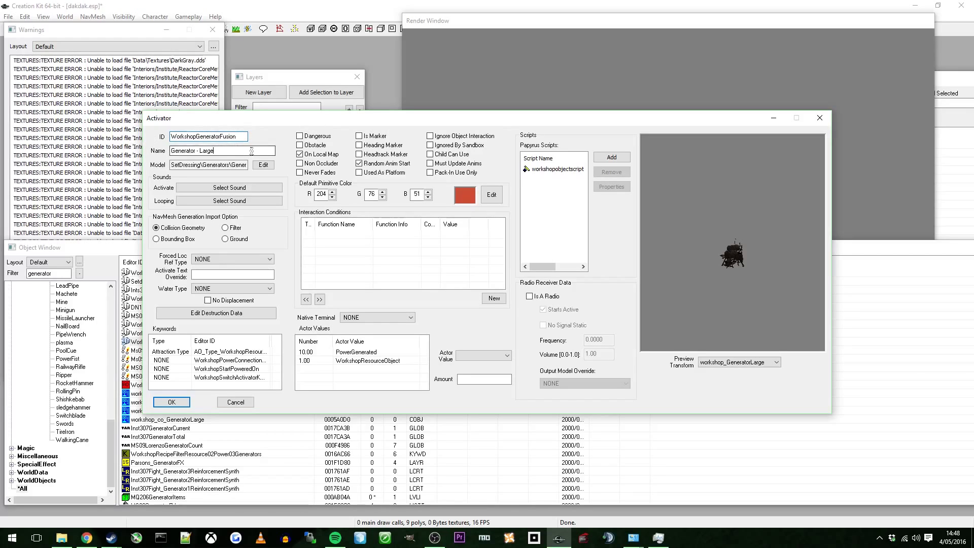
pyautogui.doubleClick(209, 150)
pyautogui.write('Fusion')
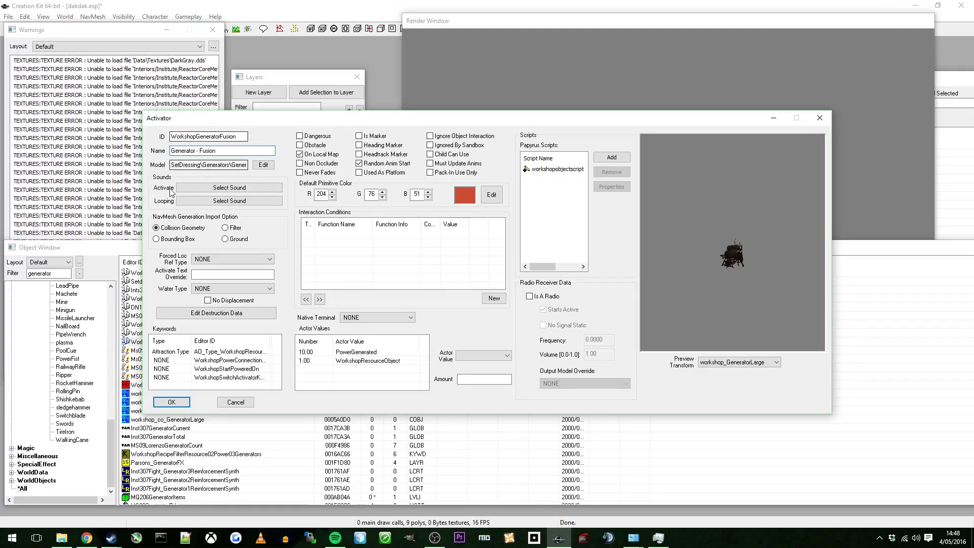
# Replace the activator's model with the copied path SetDressing\Machinery\PowerGenerator01.nif and inspect the new model in the preview
pyautogui.click(264, 165)
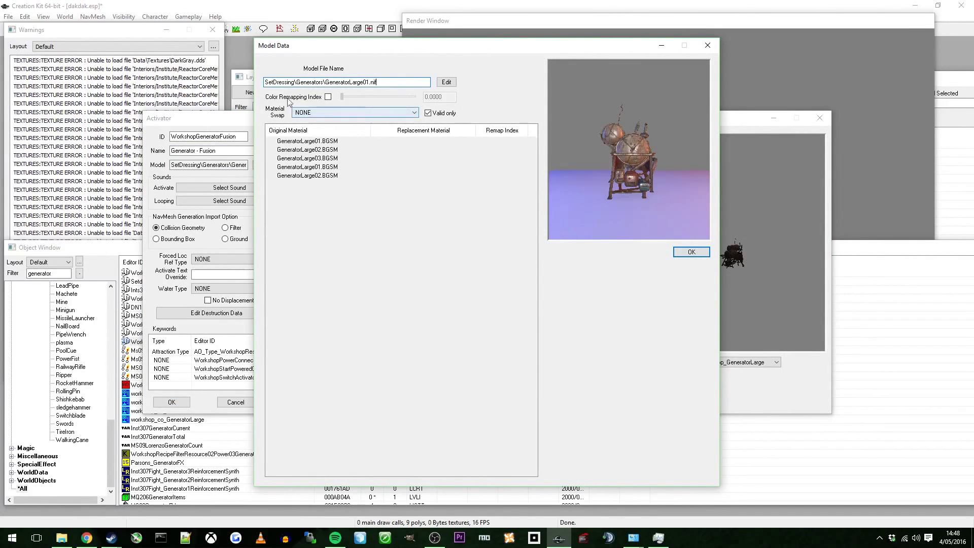
pyautogui.doubleClick(400, 82)
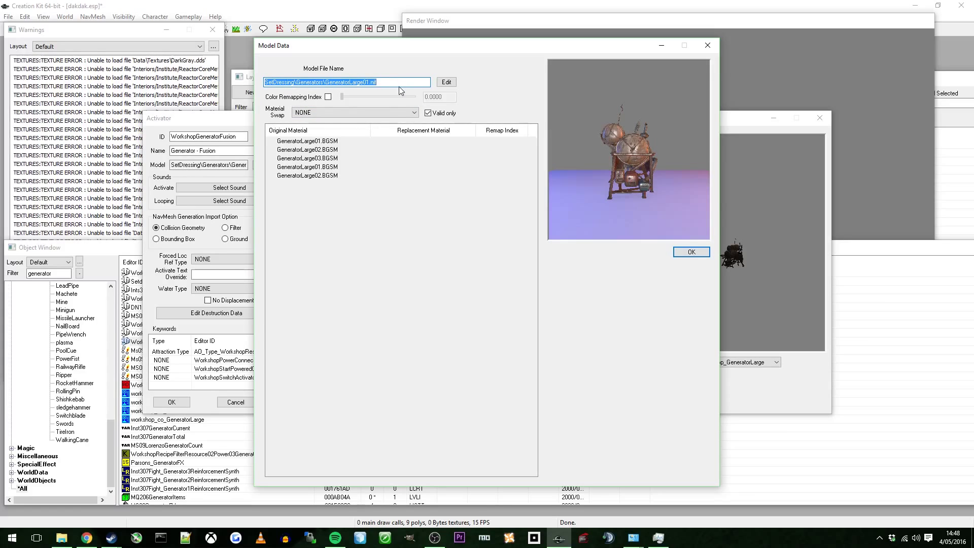
pyautogui.hotkey('ctrl', 'v')
pyautogui.moveTo(608, 163); pyautogui.dragTo(654, 162)
pyautogui.scroll(3, 606, 180)
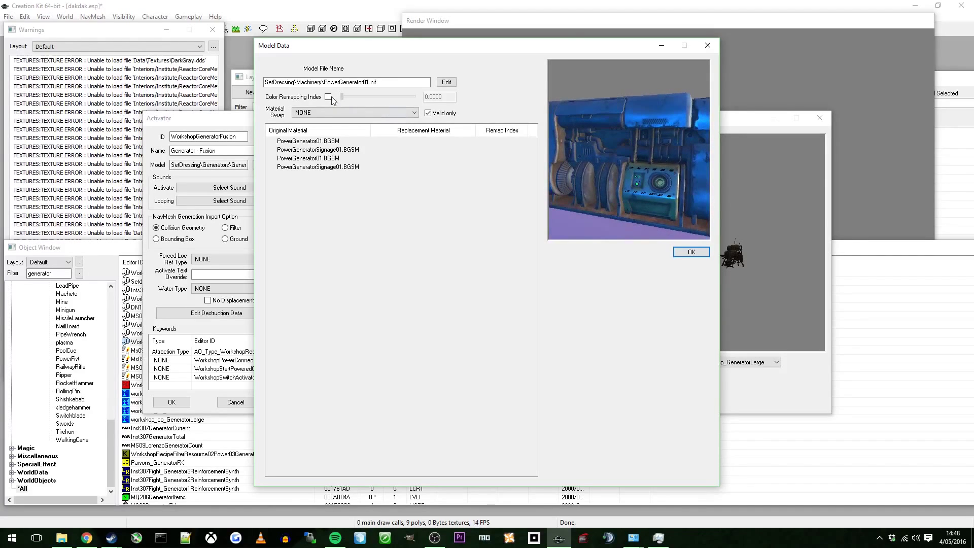
pyautogui.click(702, 258)
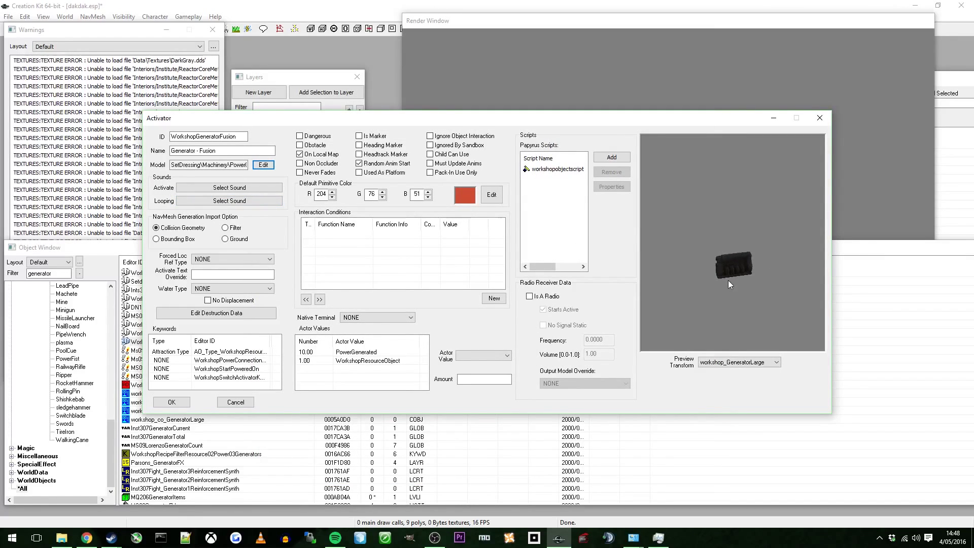
pyautogui.scroll(5, 725, 281)
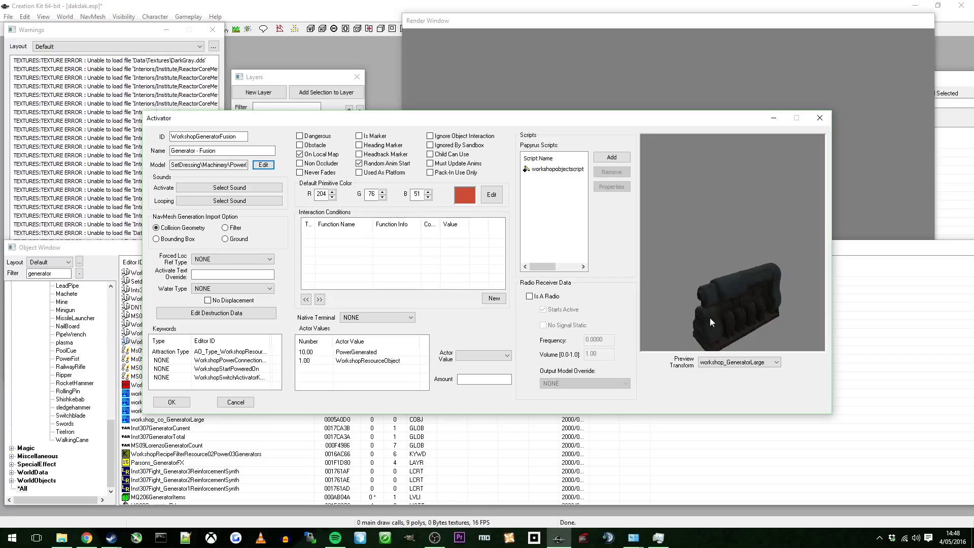
pyautogui.moveTo(710, 317); pyautogui.dragTo(787, 333)
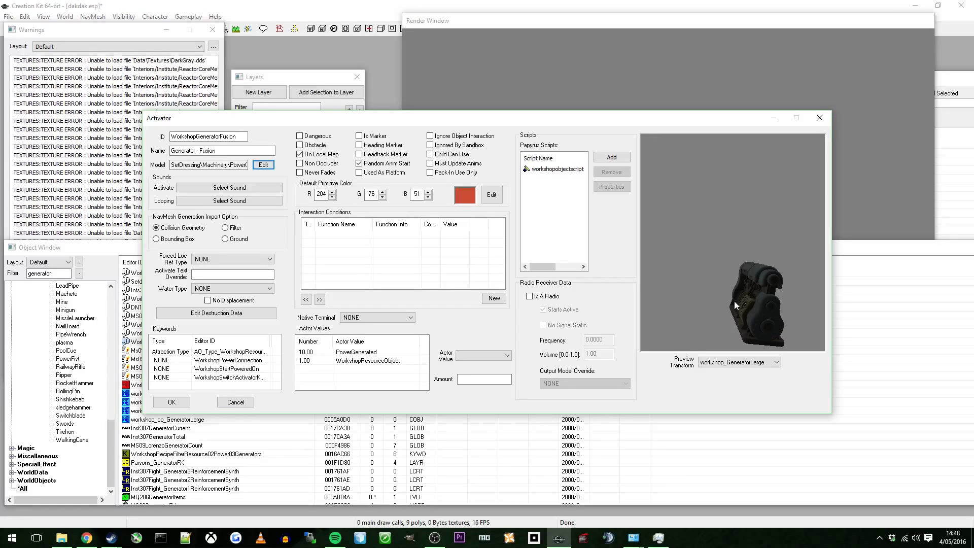
# Filter the sound forms by objmas and assign OBJMassFusionReactorHumExteriorLP as the activator's looping sound
pyautogui.click(248, 201)
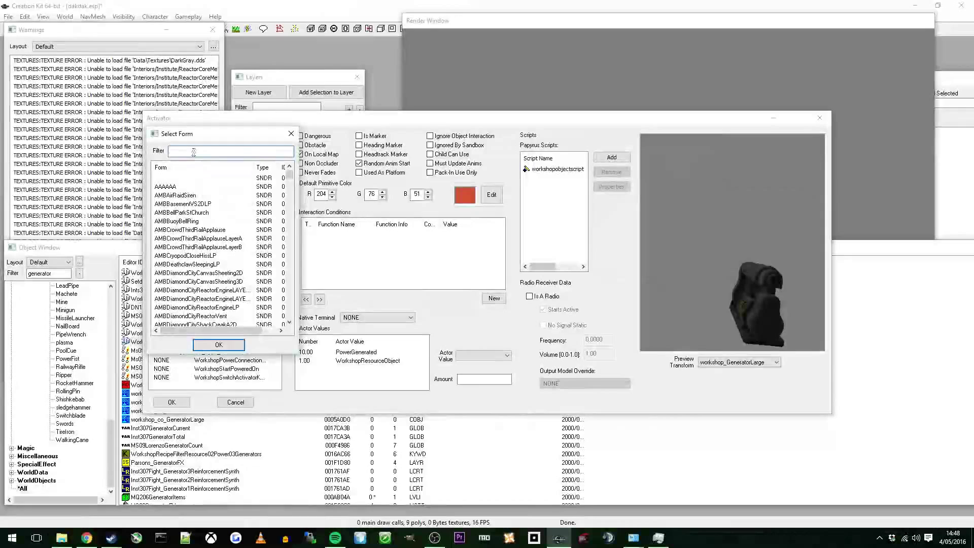
pyautogui.moveTo(190, 139); pyautogui.dragTo(281, 178)
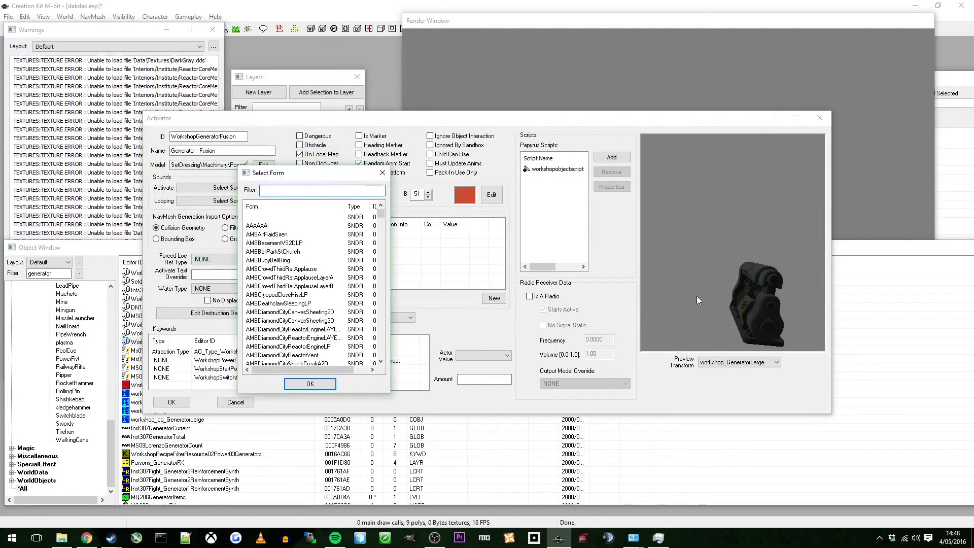
pyautogui.write('objmas')
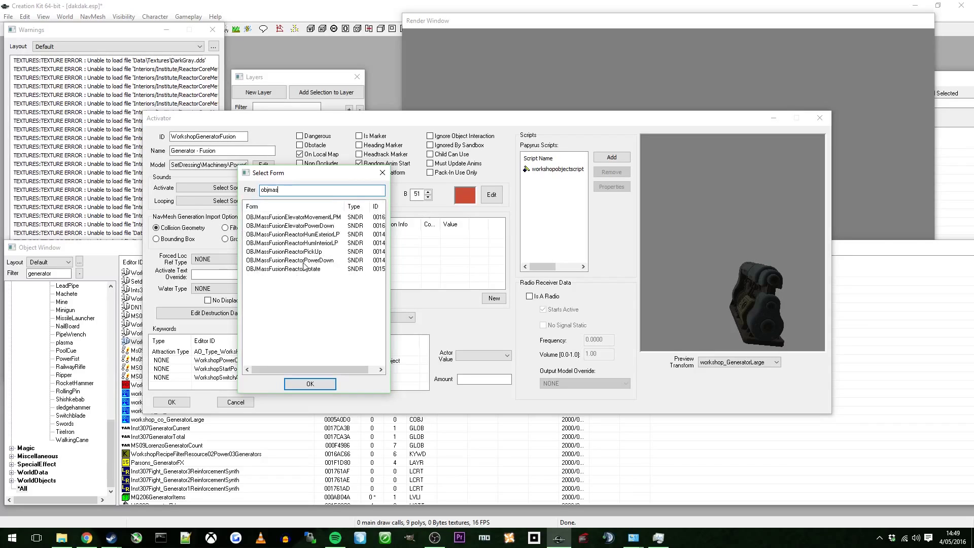
pyautogui.click(313, 235)
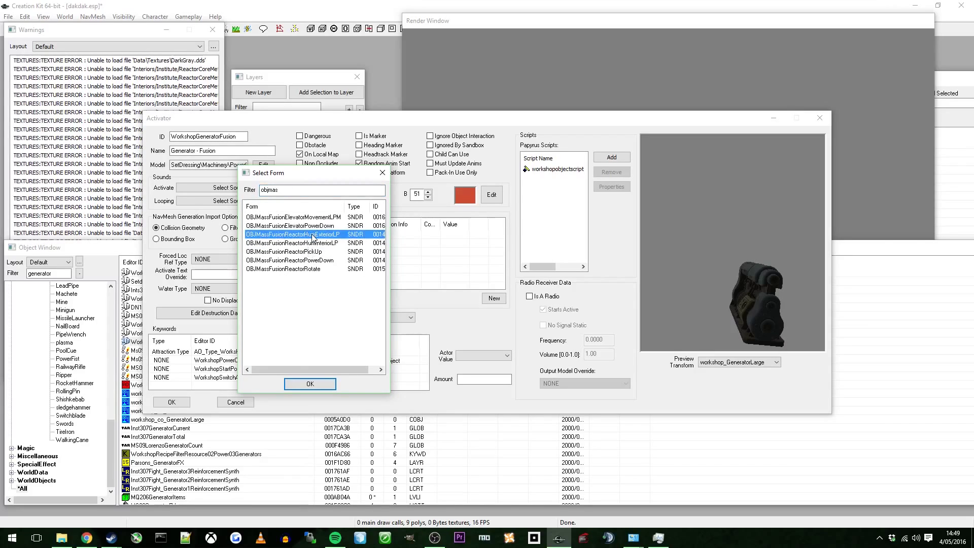
pyautogui.click(310, 383)
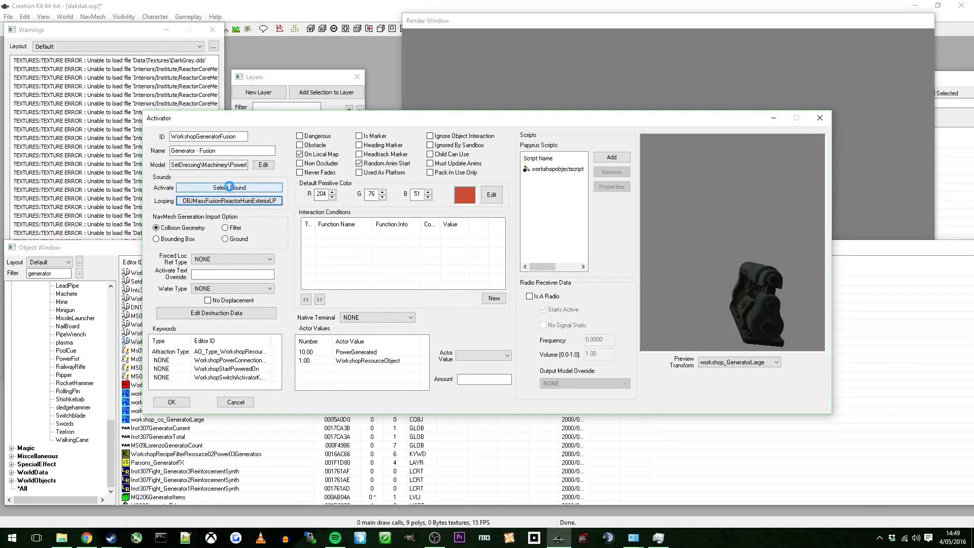
# Assign OBJMassFusionReactorPickUp as the activator's activate sound
pyautogui.click(231, 188)
pyautogui.click(222, 213)
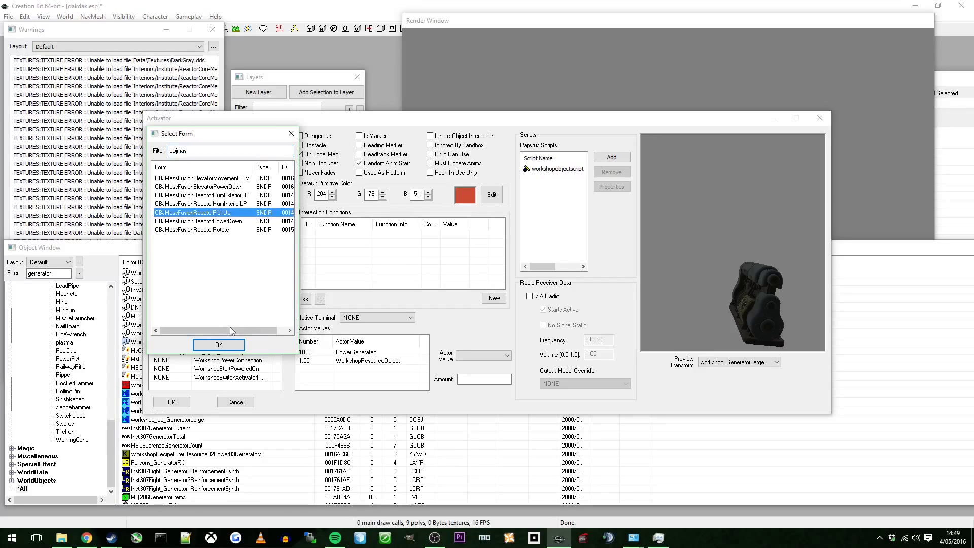
pyautogui.click(218, 344)
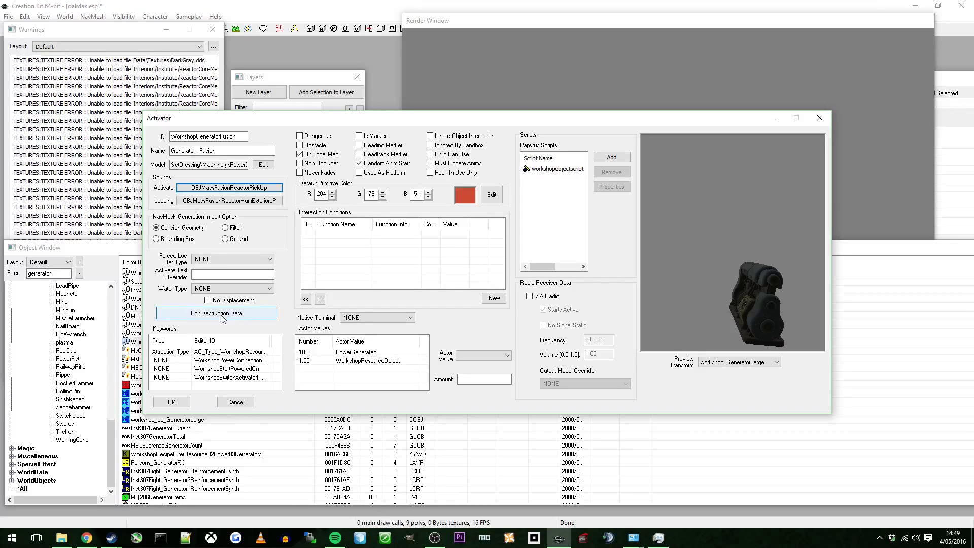
# Set the replacement model of the activator's destruction stage to the copied path SetDressing\Machinery\PowerGenerator01.nif and accept the destruction data
pyautogui.click(221, 314)
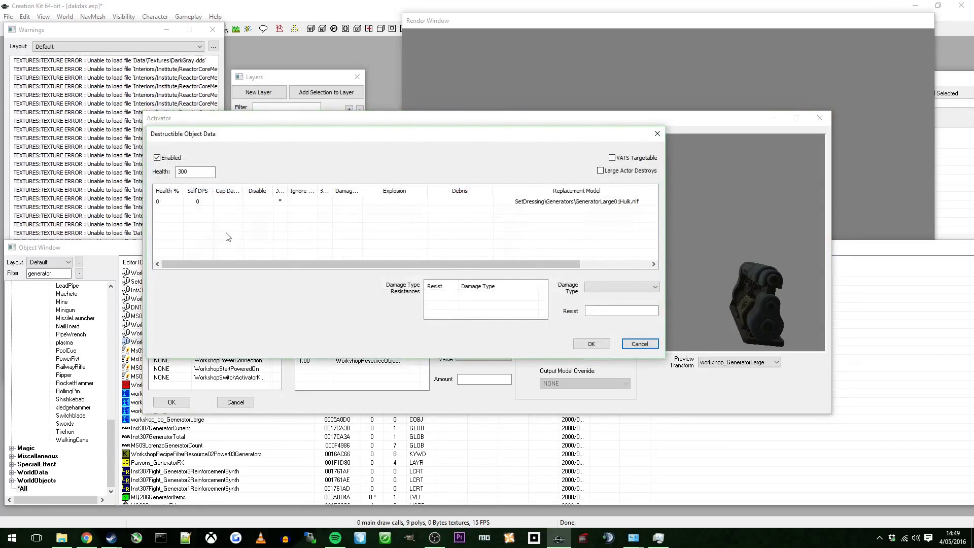
pyautogui.click(602, 203)
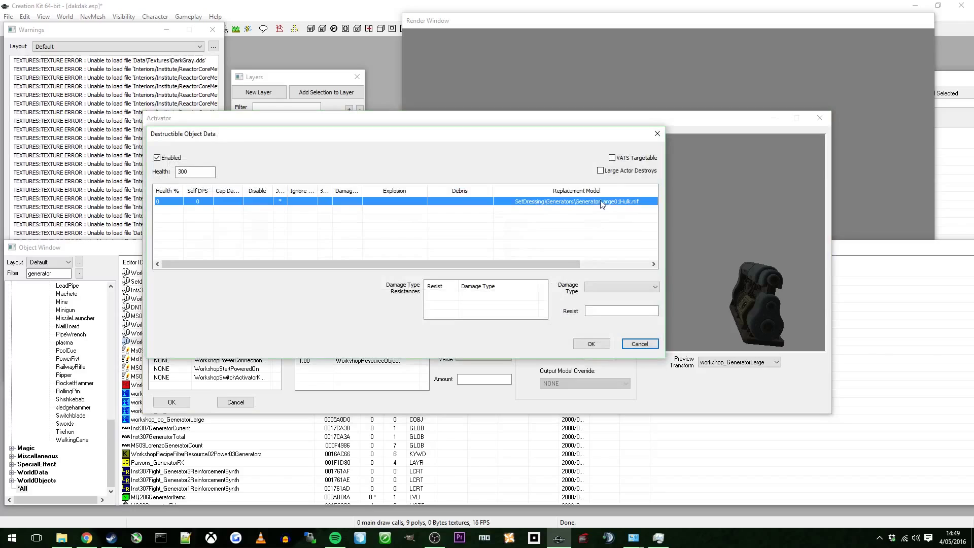
pyautogui.rightClick(602, 203)
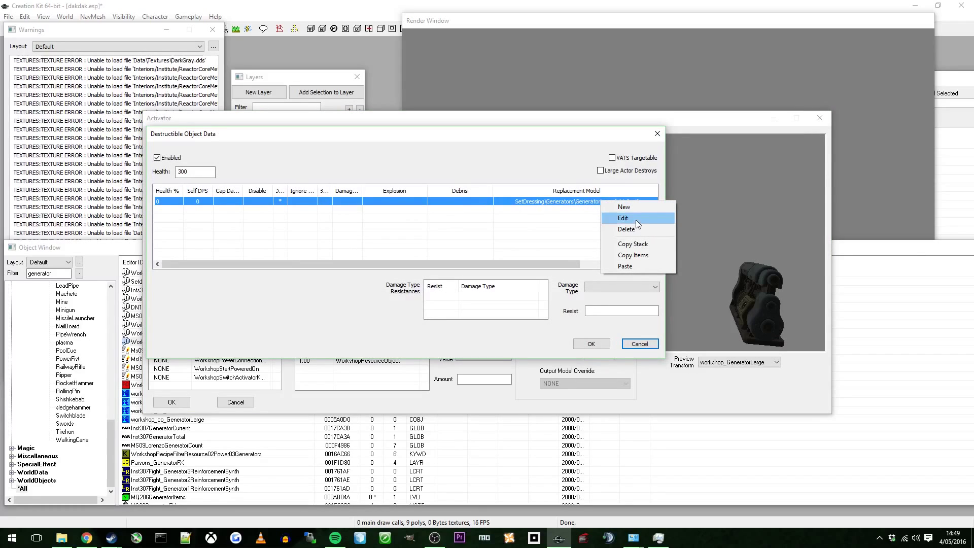
pyautogui.click(624, 219)
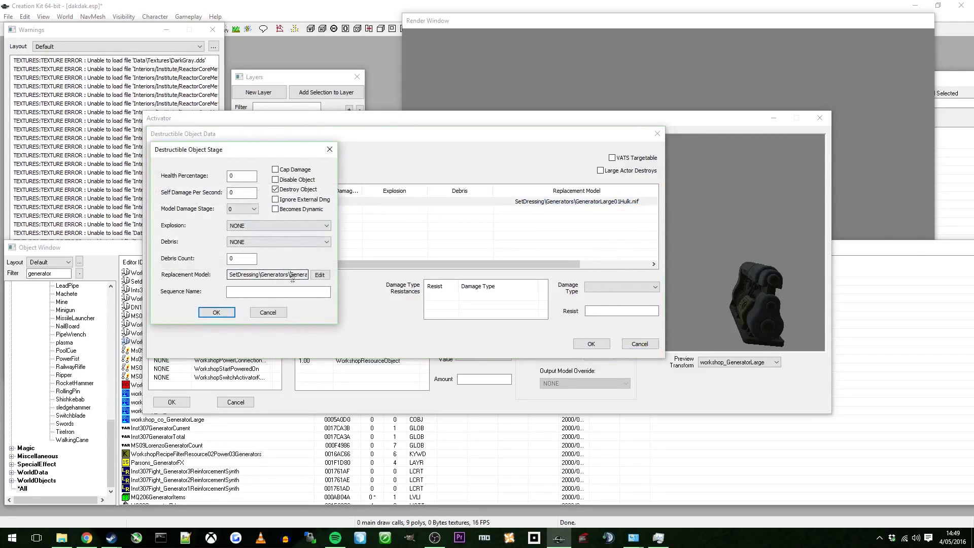
pyautogui.click(320, 275)
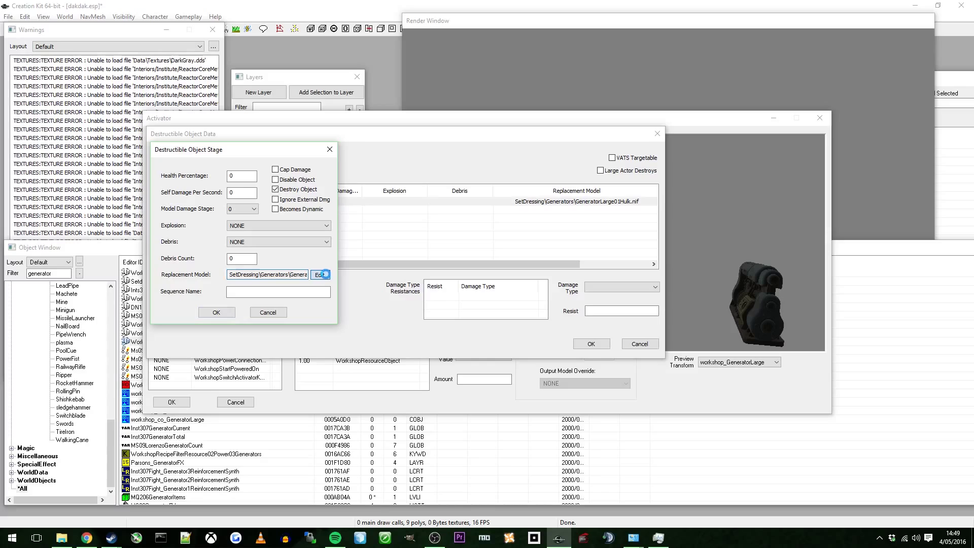
pyautogui.click(405, 80)
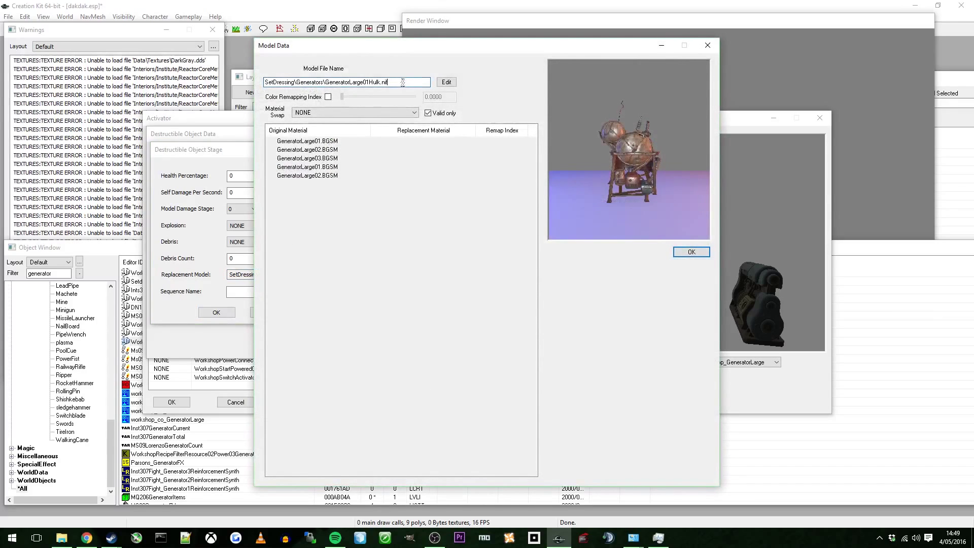
pyautogui.doubleClick(402, 83)
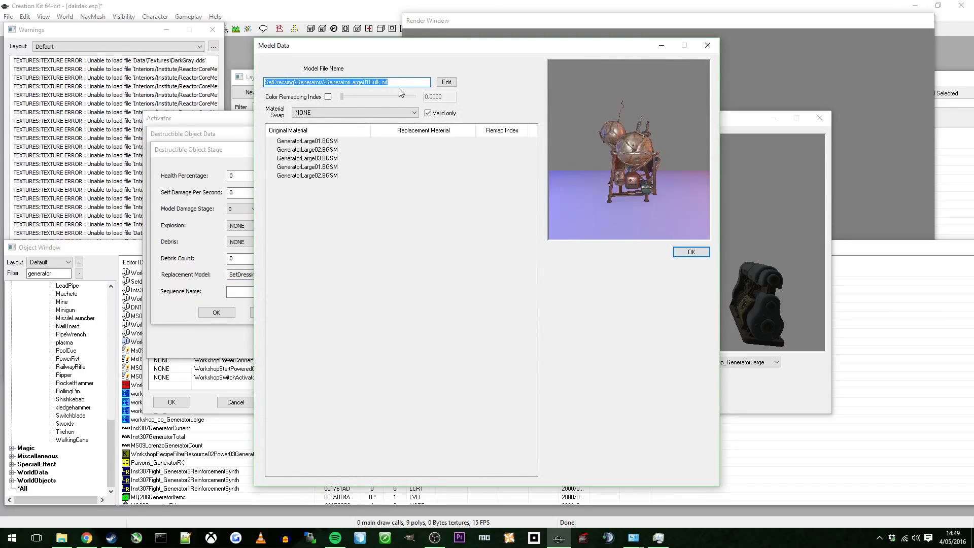
pyautogui.hotkey('ctrl', 'v')
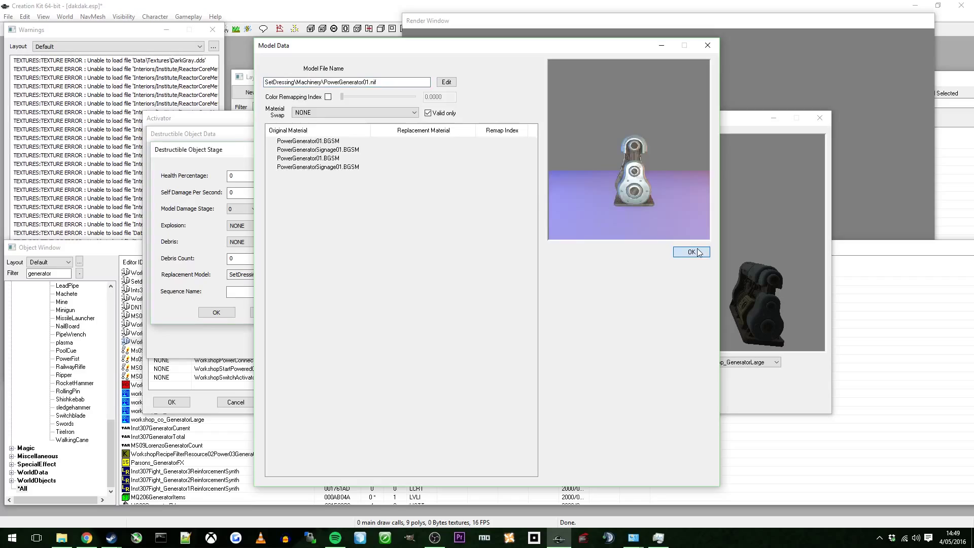
pyautogui.click(696, 252)
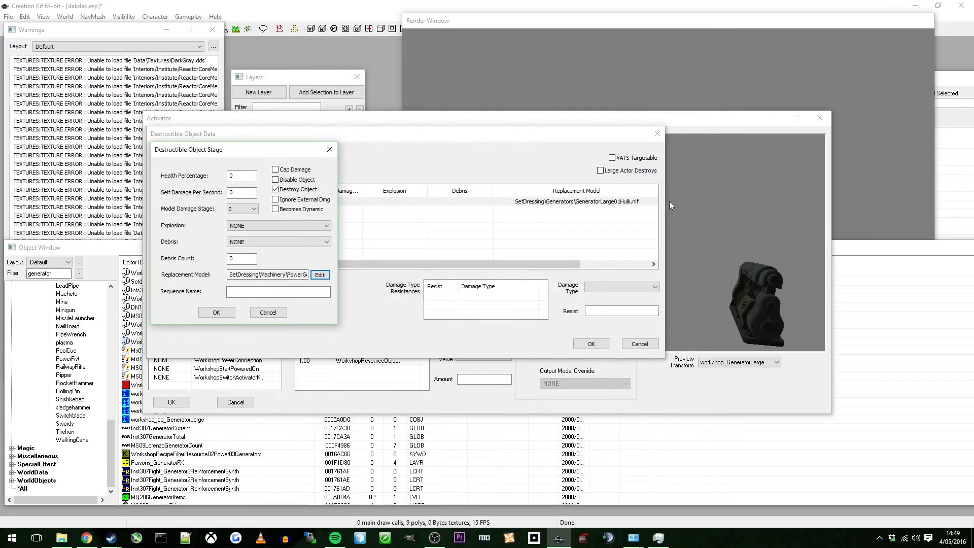
pyautogui.doubleClick(285, 275)
pyautogui.click(284, 278)
pyautogui.click(762, 327)
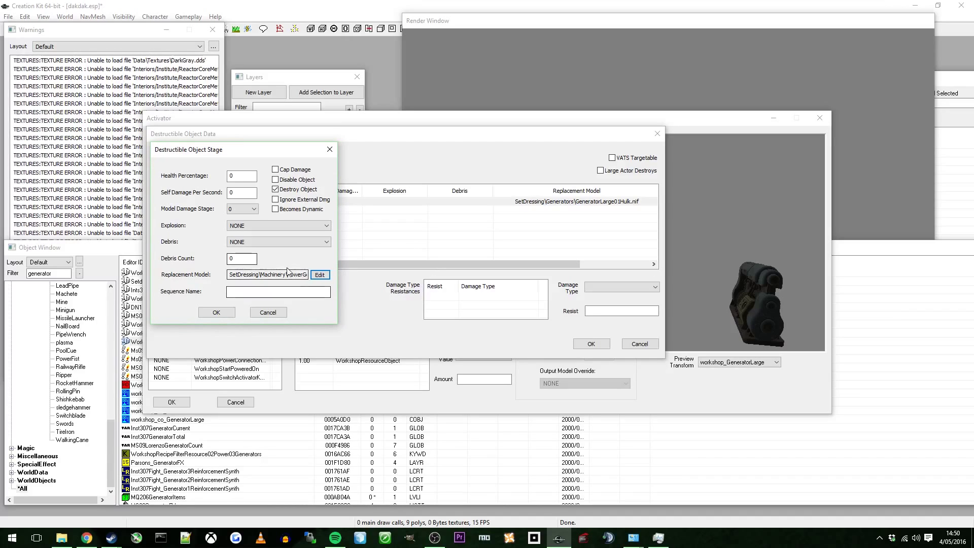
pyautogui.click(252, 276)
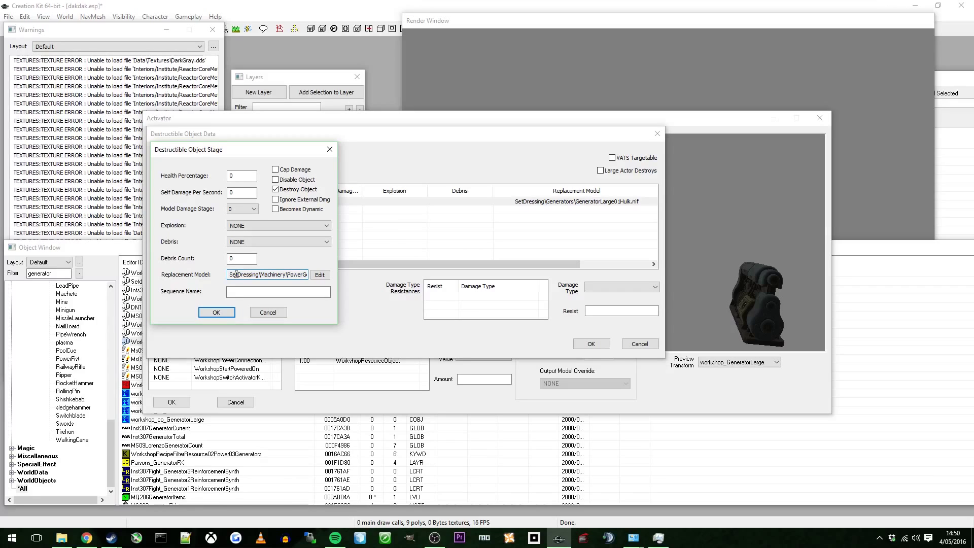
pyautogui.click(216, 312)
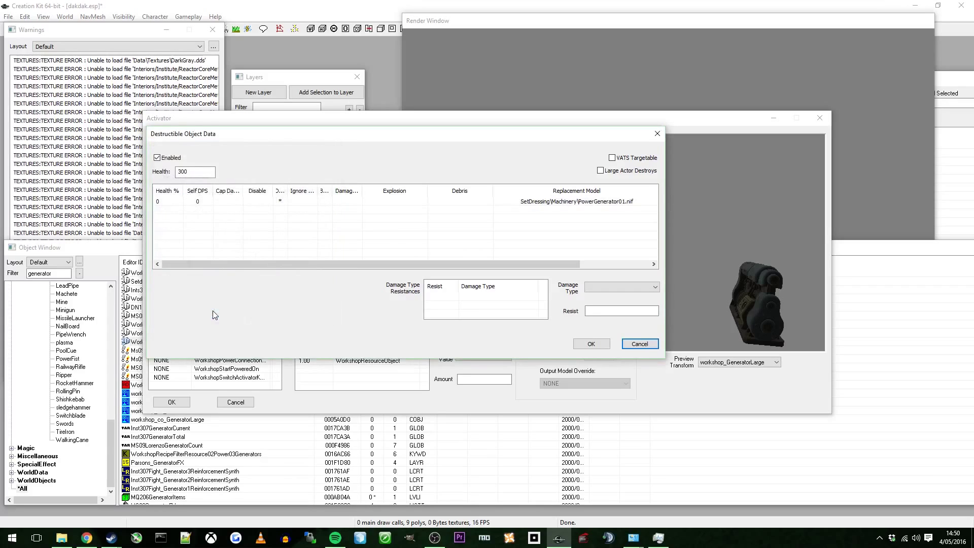
pyautogui.click(591, 344)
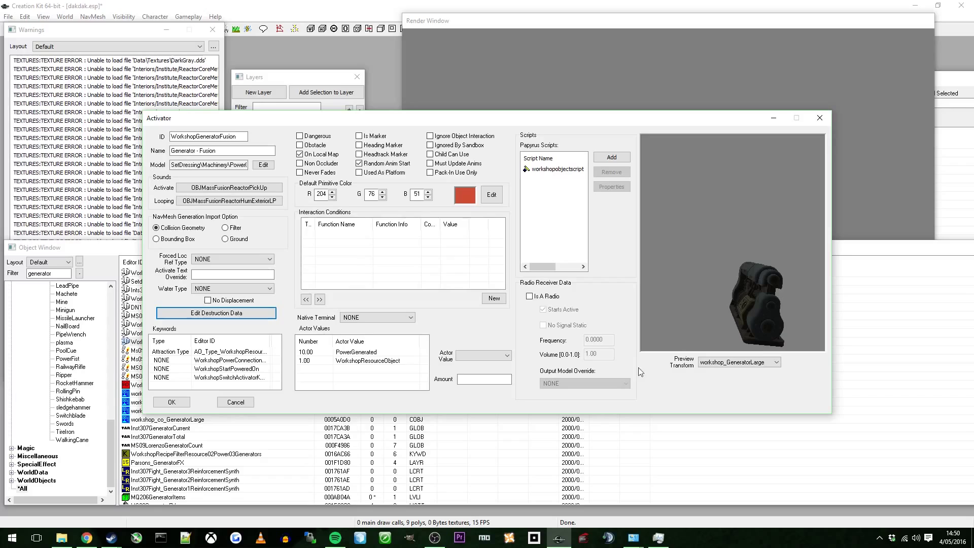
pyautogui.moveTo(269, 341); pyautogui.dragTo(355, 341)
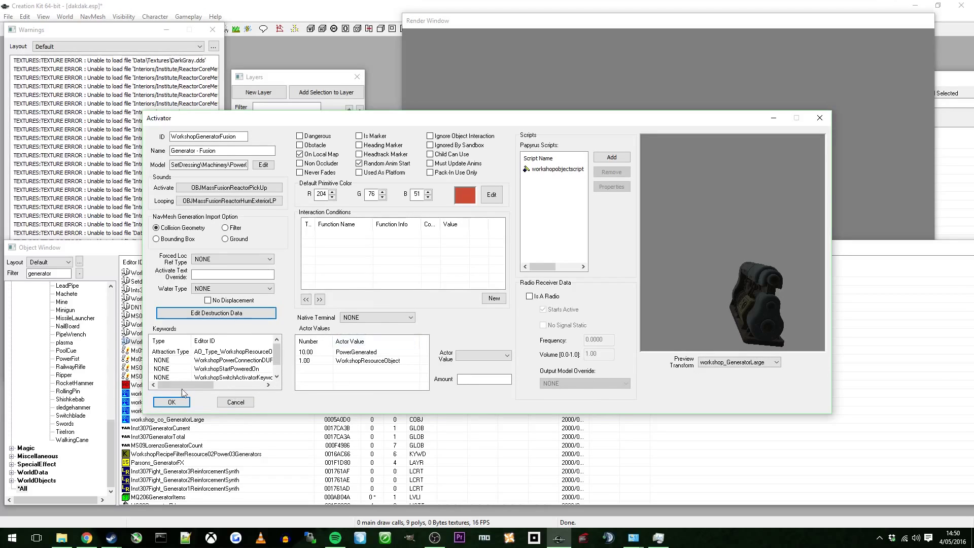
pyautogui.moveTo(183, 384); pyautogui.dragTo(212, 388)
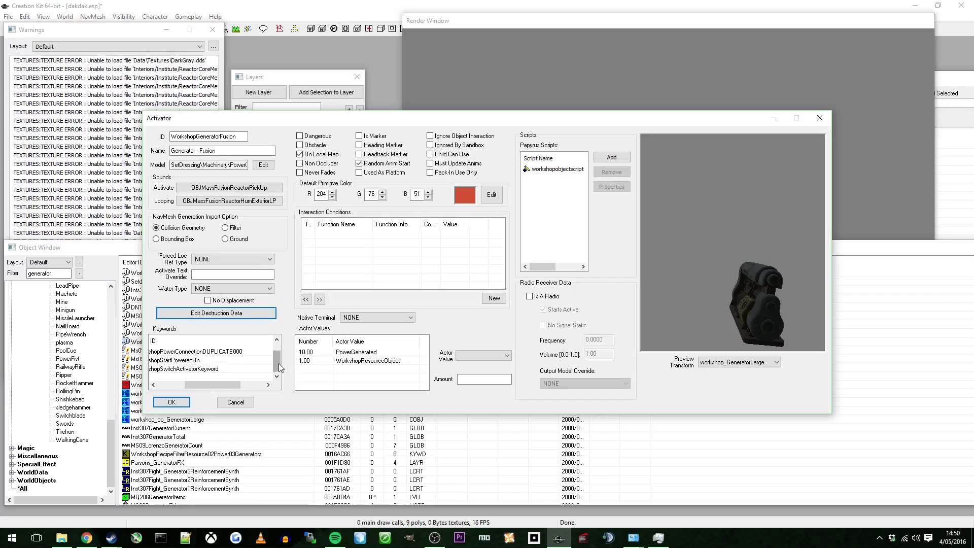
pyautogui.click(153, 385)
# Set the activator's PowerGenerated actor value to 1000
pyautogui.click(307, 353)
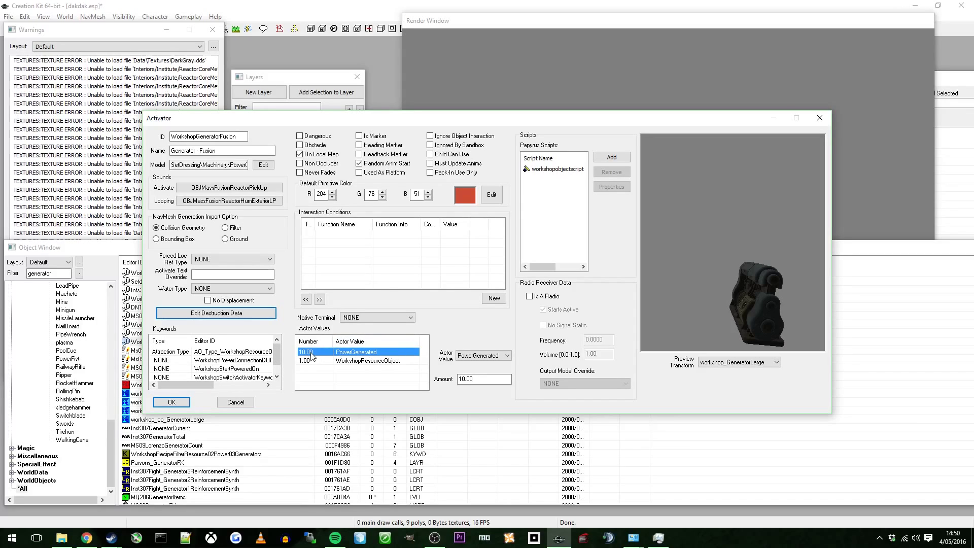
pyautogui.rightClick(312, 355)
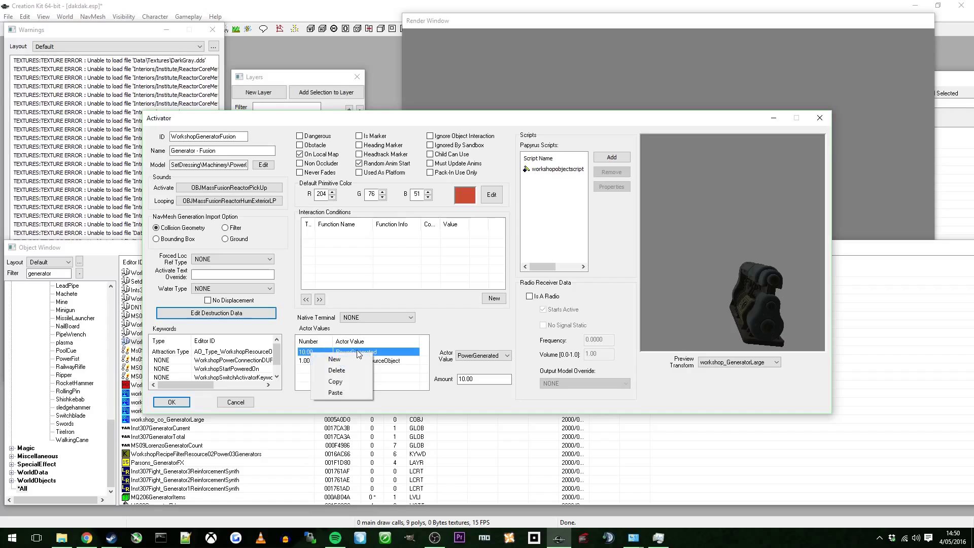
pyautogui.click(307, 351)
pyautogui.click(307, 351)
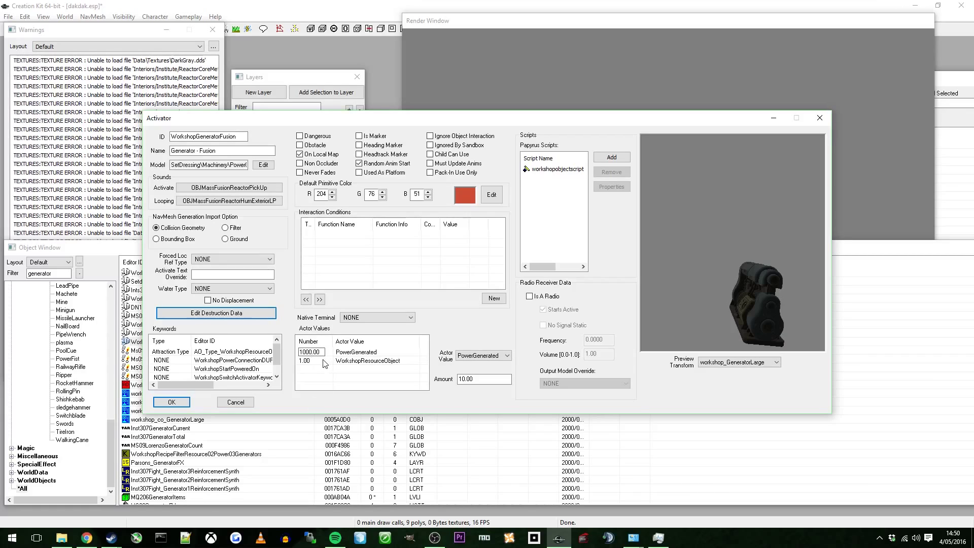
pyautogui.click(323, 360)
pyautogui.click(320, 352)
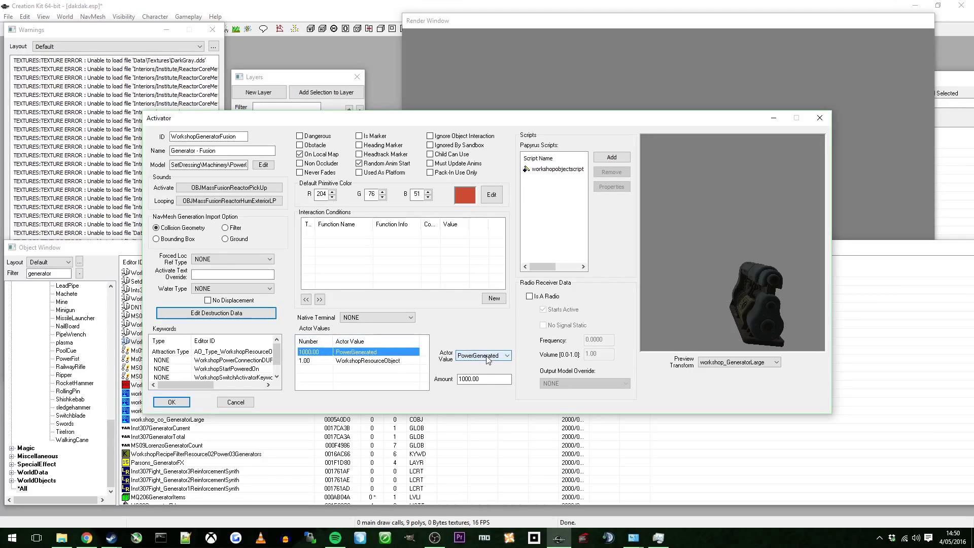
pyautogui.click(355, 362)
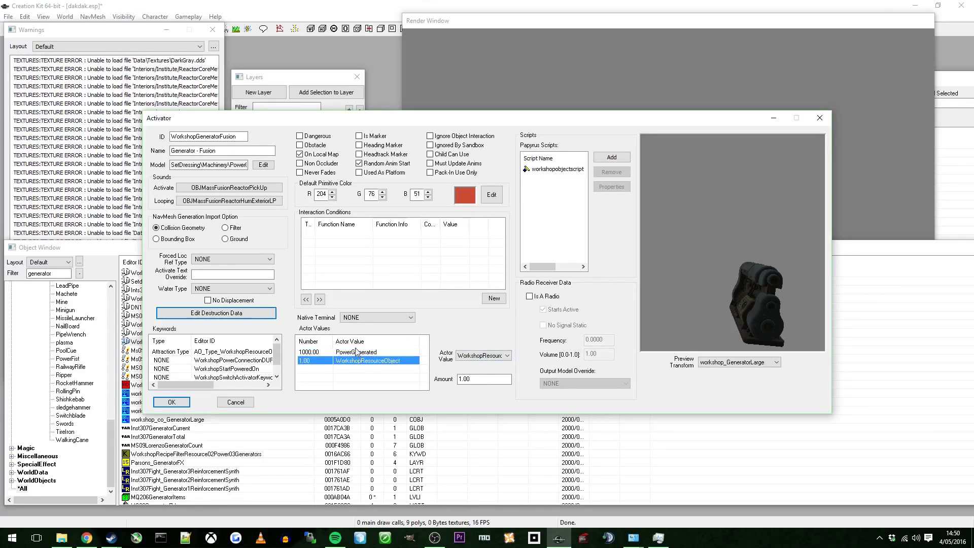
pyautogui.click(358, 352)
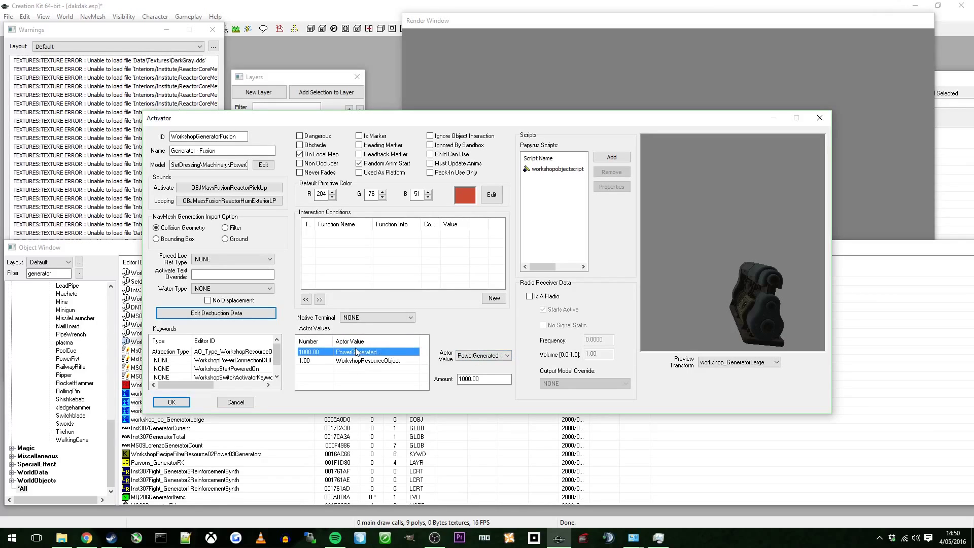
pyautogui.click(320, 362)
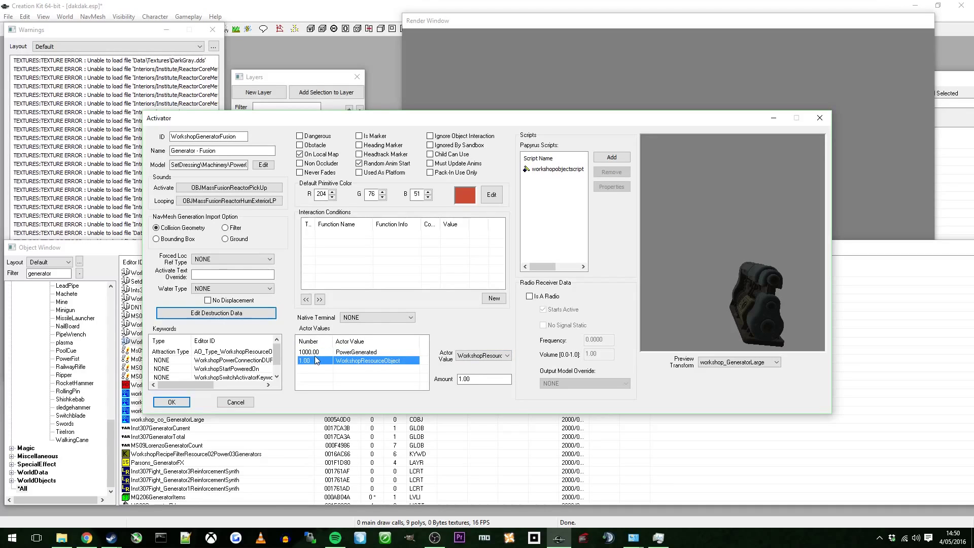
pyautogui.click(313, 353)
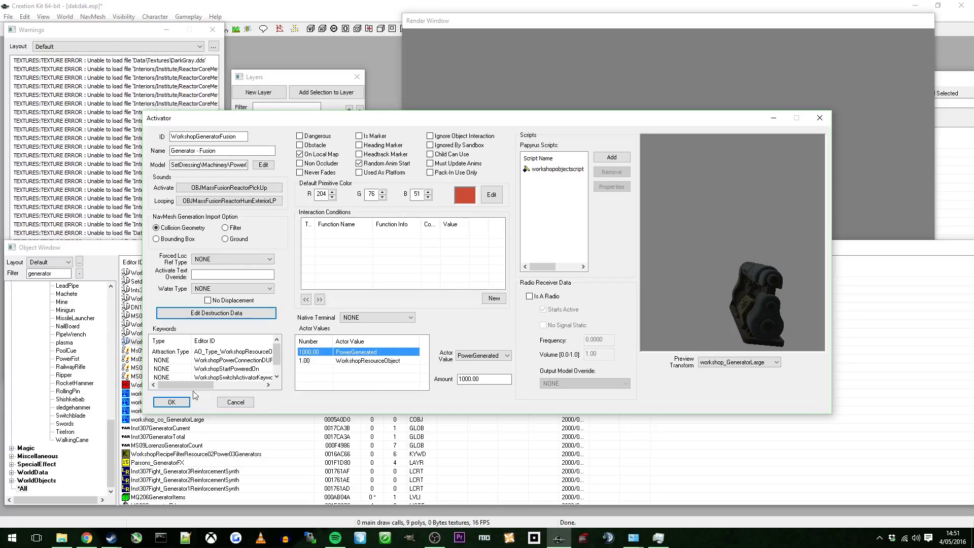
# Save the activator by renaming the existing form to WorkshopGeneratorFusion instead of creating a new form
pyautogui.click(180, 403)
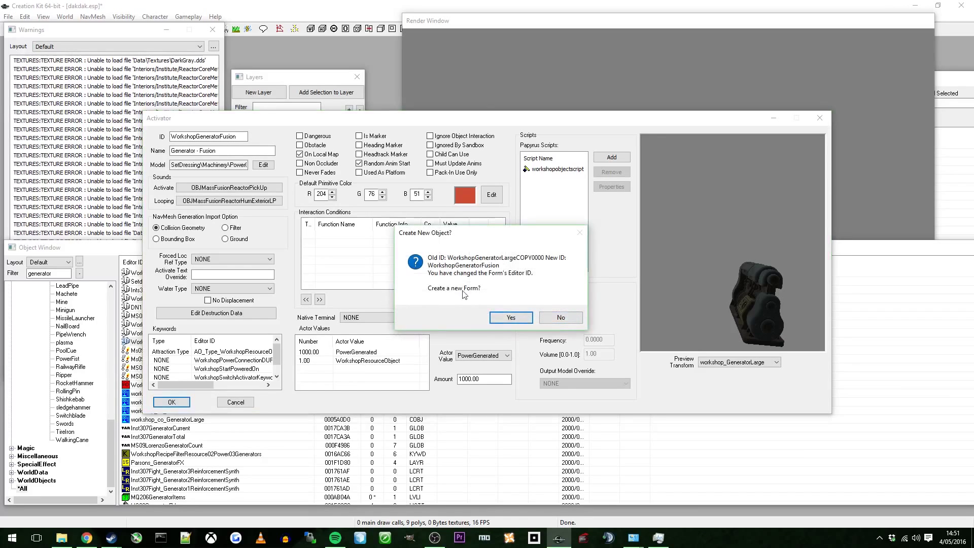
pyautogui.click(554, 318)
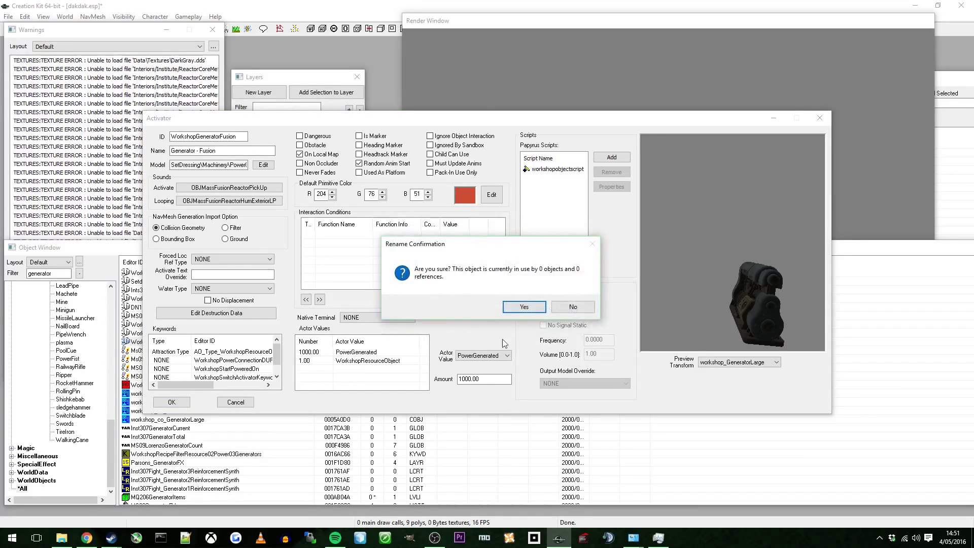
pyautogui.click(524, 306)
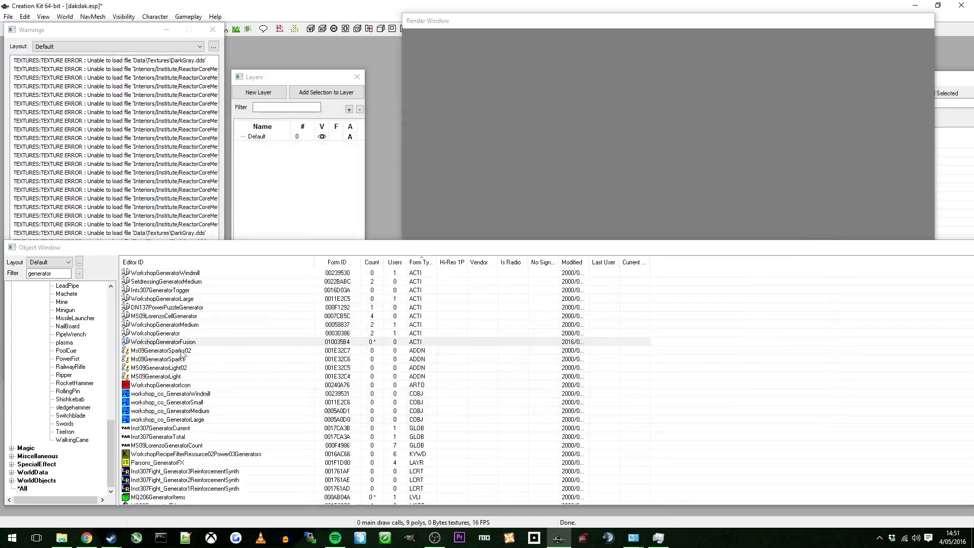
# Duplicate the workshop_co_GeneratorLarge constructible object
pyautogui.click(169, 377)
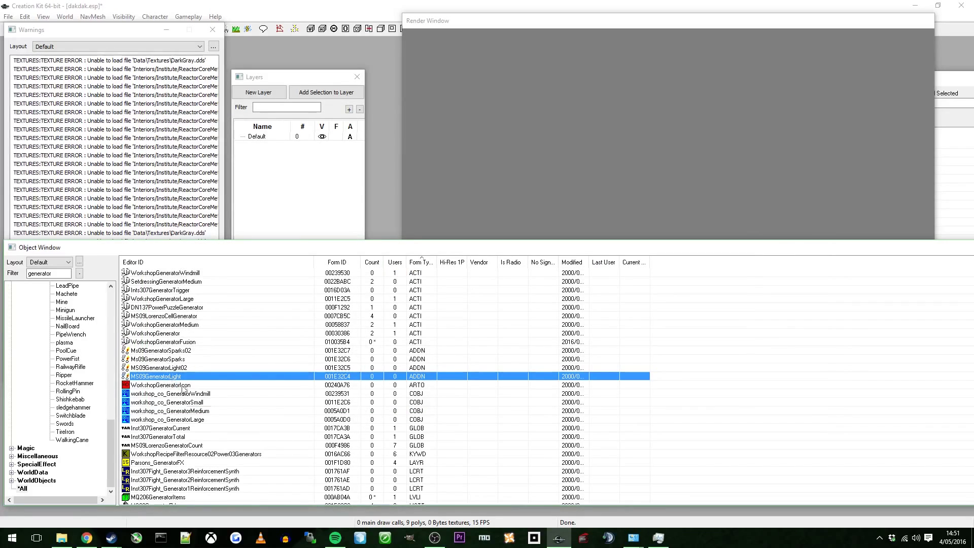
pyautogui.scroll(-1, 170, 380)
pyautogui.click(183, 394)
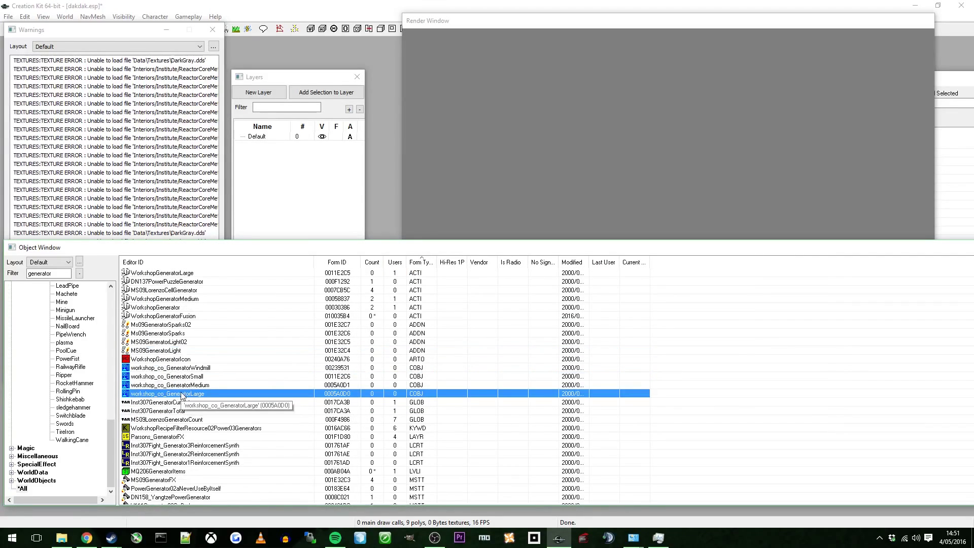
pyautogui.rightClick(184, 395)
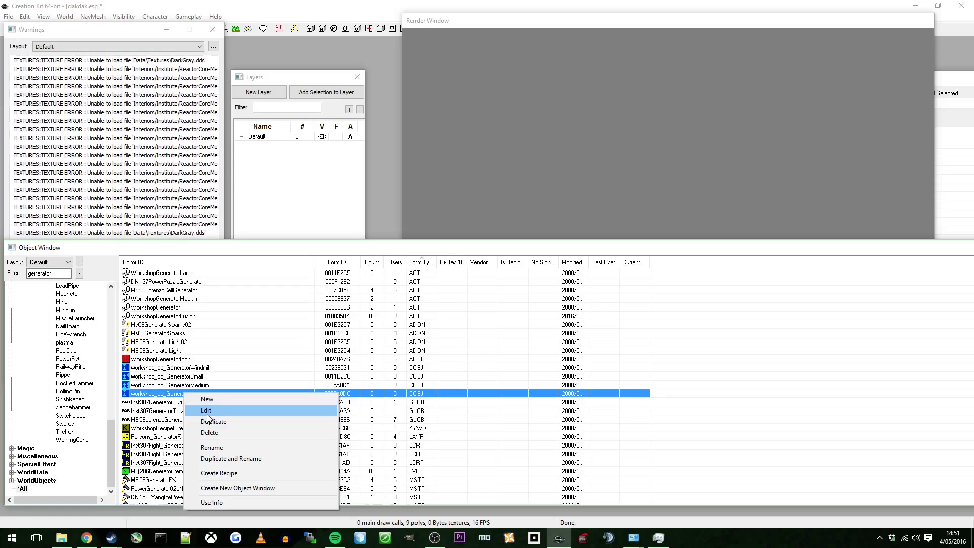
pyautogui.click(208, 419)
# Open the duplicated constructible object and change its ID to workshop_co_GeneratorFusion
pyautogui.rightClick(207, 404)
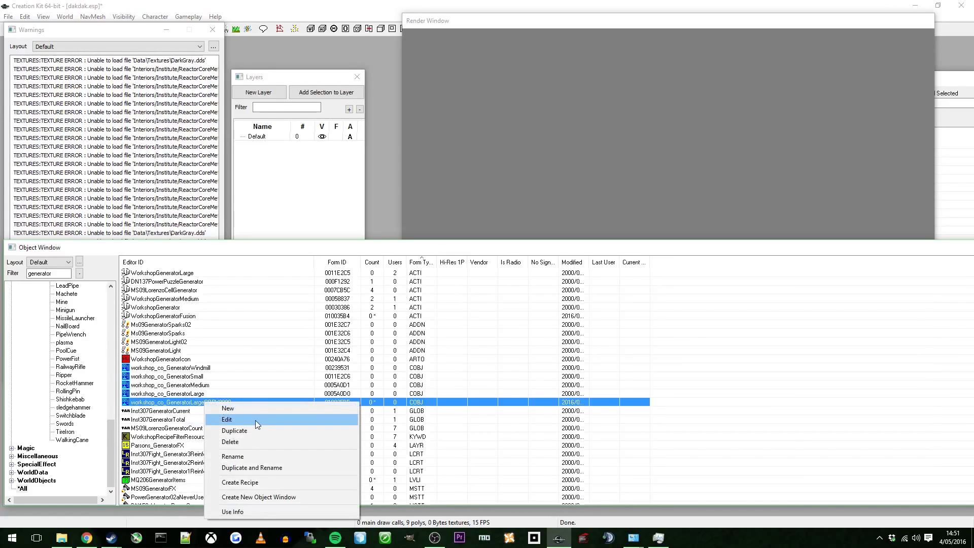
pyautogui.click(255, 420)
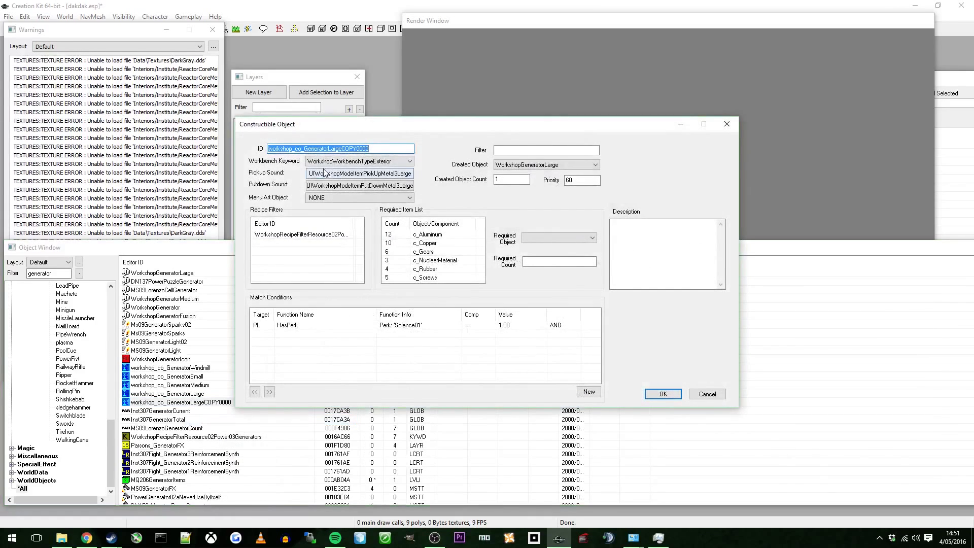
pyautogui.moveTo(369, 149); pyautogui.dragTo(328, 149)
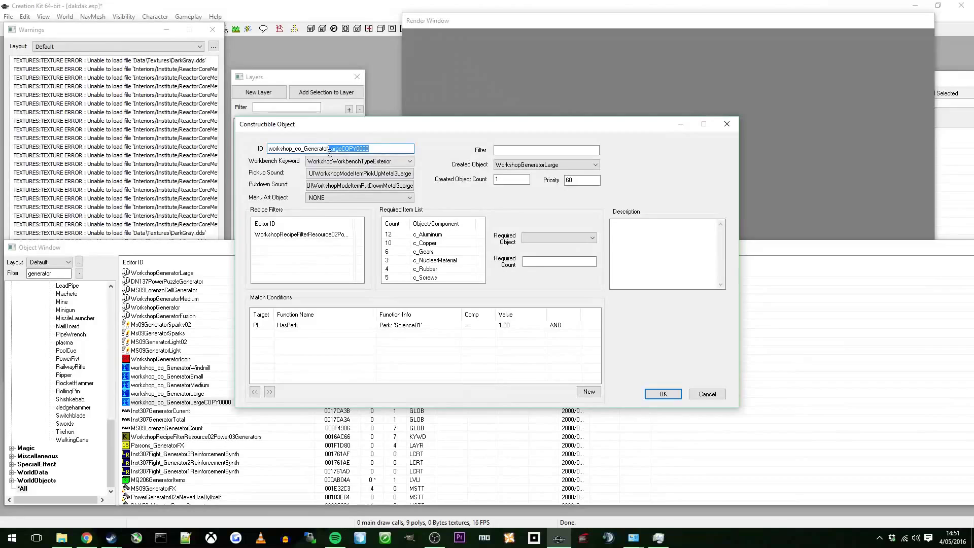
pyautogui.write('Fusion')
# Review the recipe's required components and set the c_NuclearMaterial count to 10
pyautogui.click(418, 258)
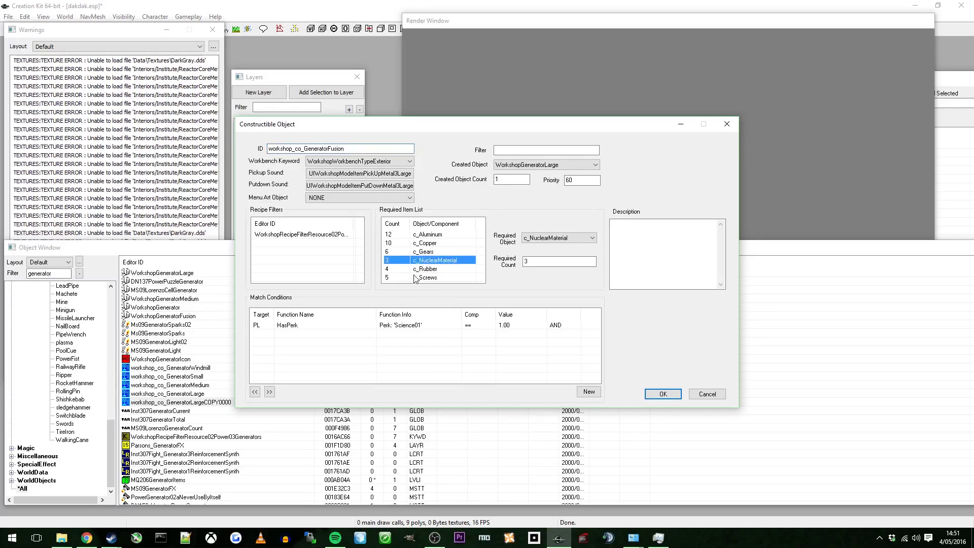
pyautogui.click(421, 278)
pyautogui.click(426, 237)
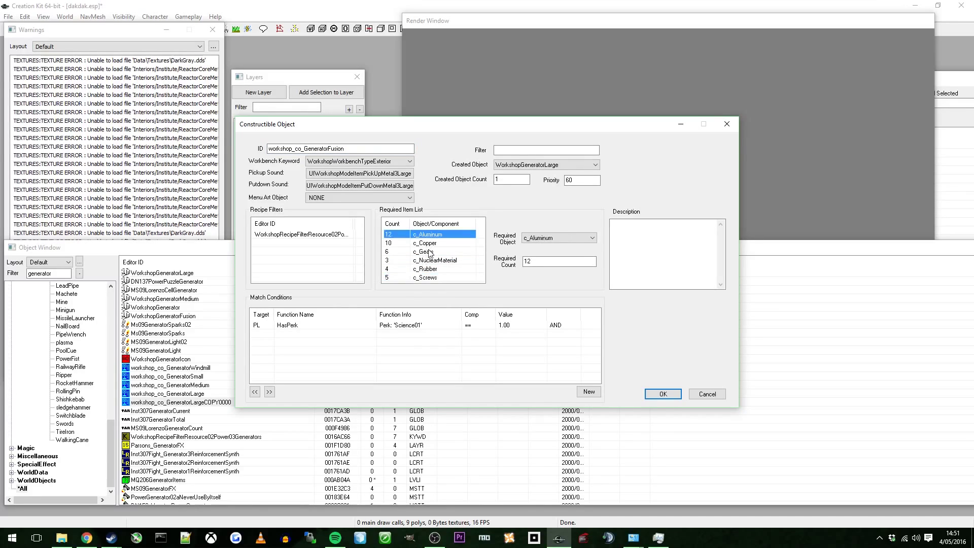
pyautogui.click(429, 278)
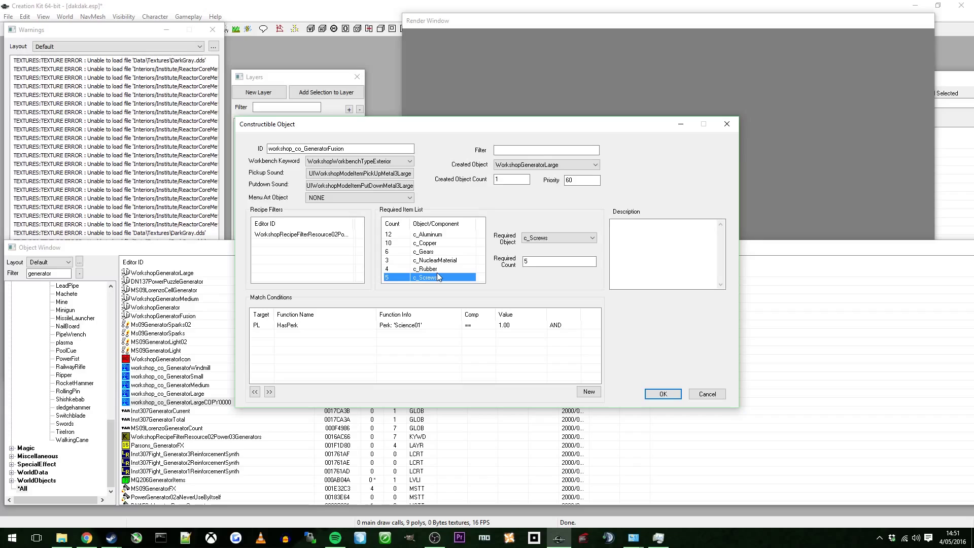
pyautogui.click(427, 237)
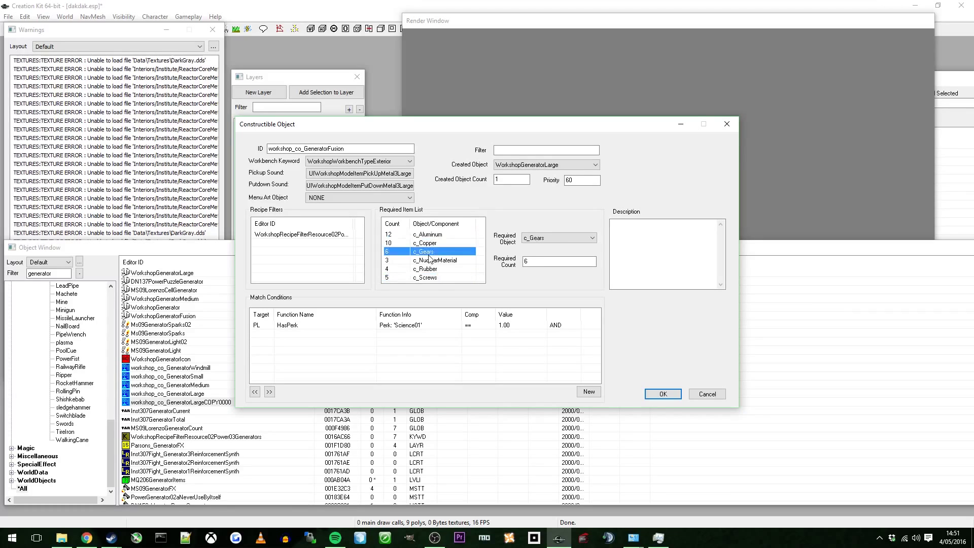
pyautogui.click(435, 279)
pyautogui.click(434, 261)
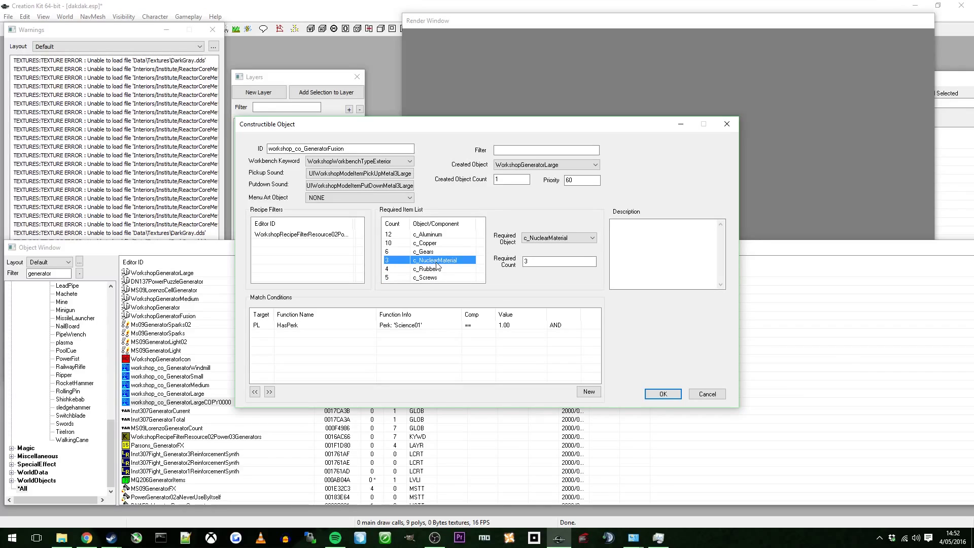
pyautogui.rightClick(437, 264)
pyautogui.click(397, 264)
pyautogui.click(394, 261)
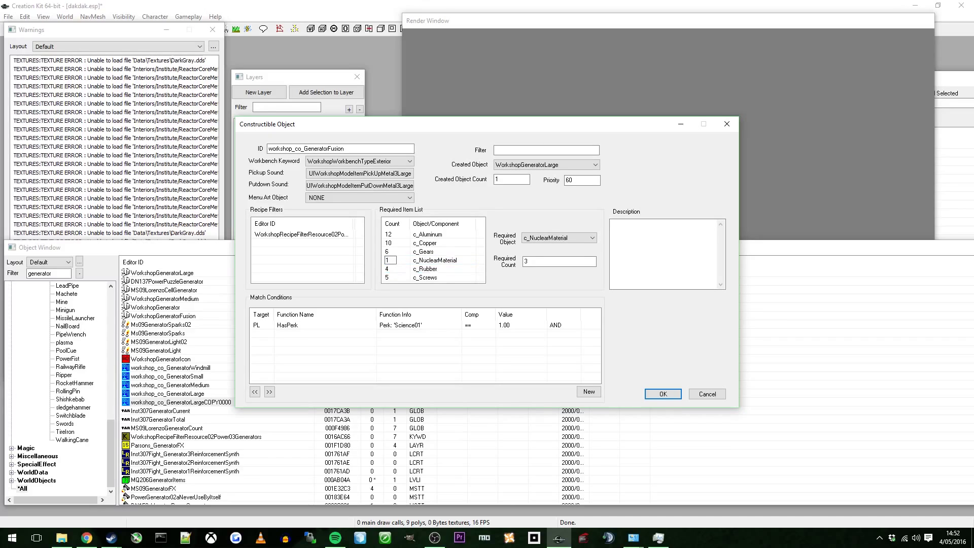
pyautogui.rightClick(435, 237)
pyautogui.click(424, 263)
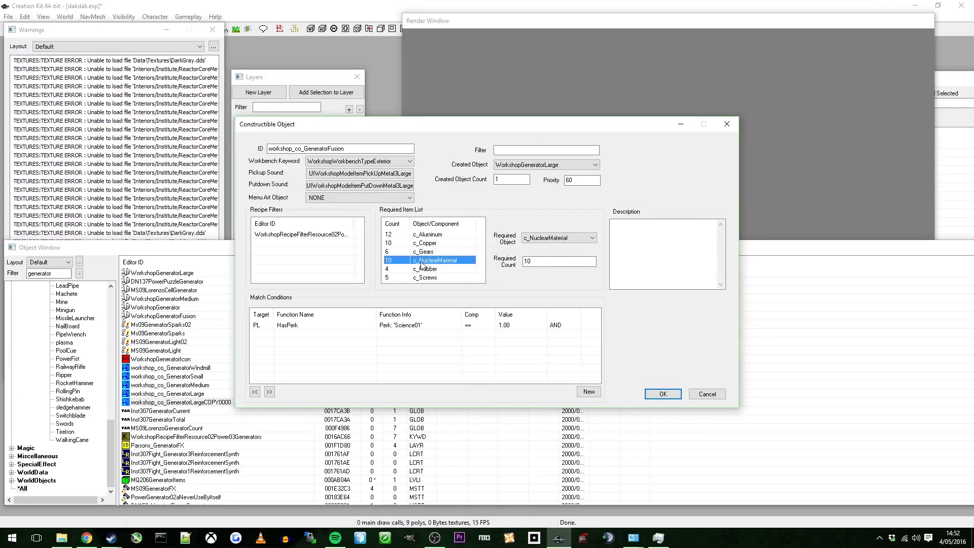
# Add c_Steel to the recipe's required items with a count of 20
pyautogui.click(429, 236)
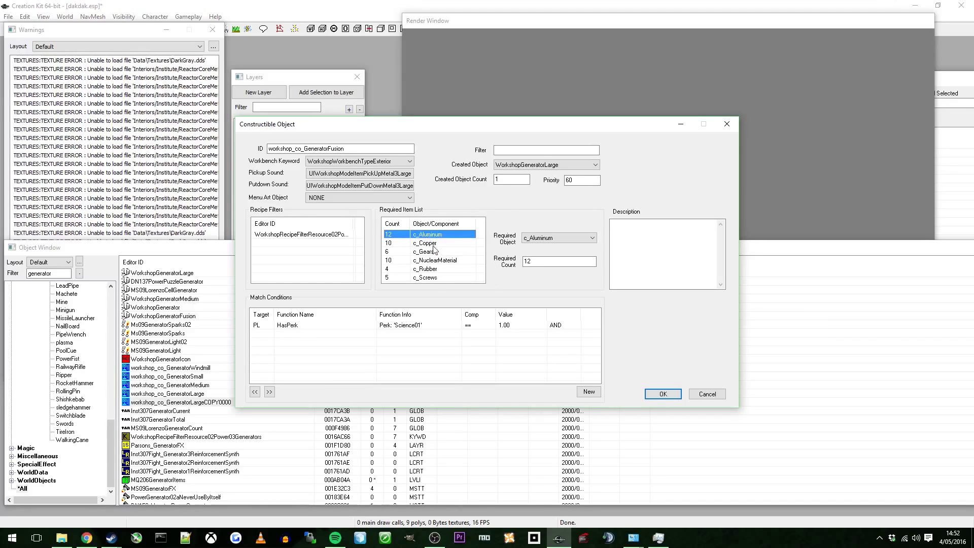
pyautogui.click(435, 277)
pyautogui.rightClick(430, 278)
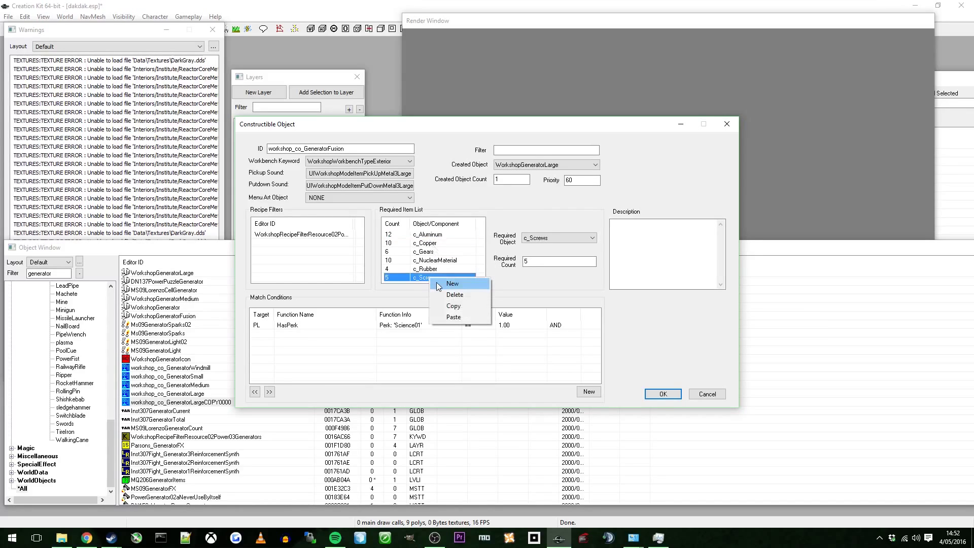
pyautogui.click(451, 283)
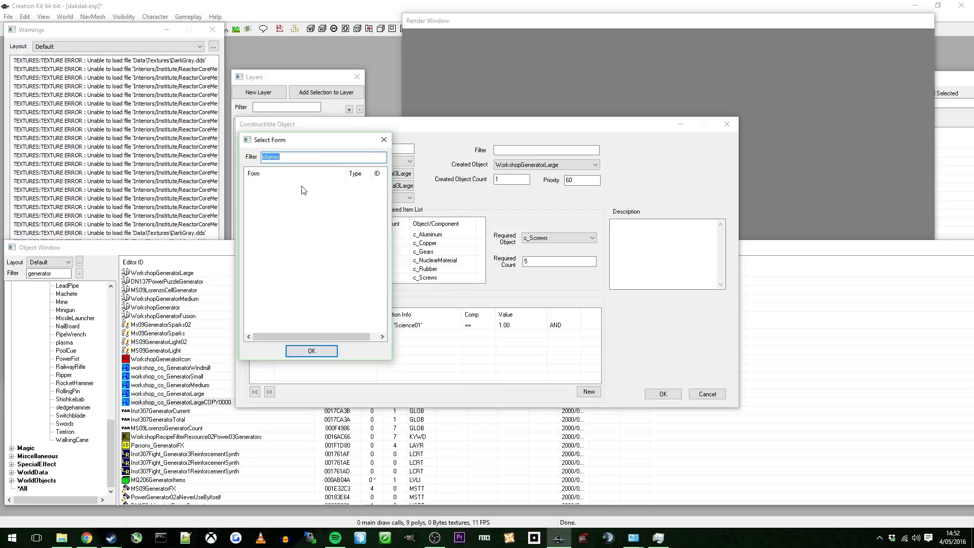
pyautogui.write('c')
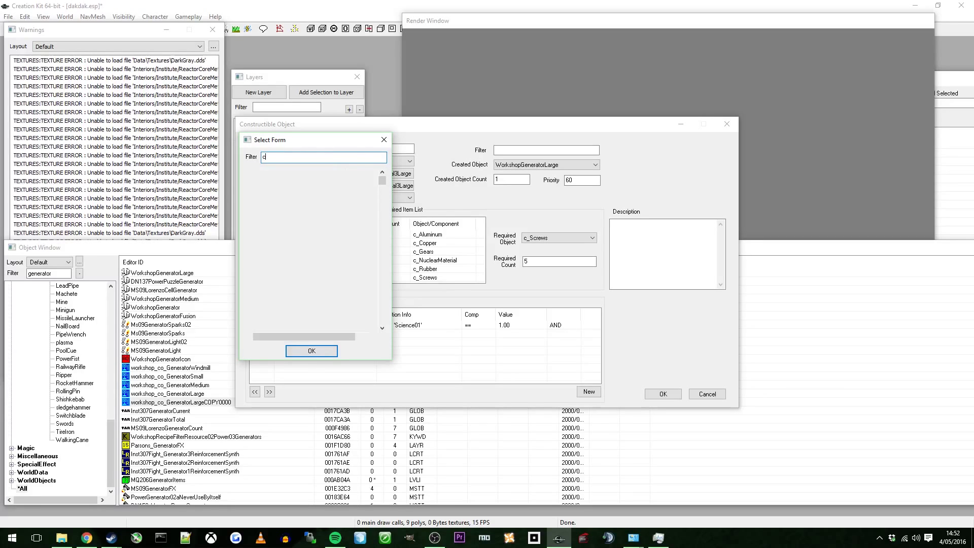
pyautogui.write('_s')
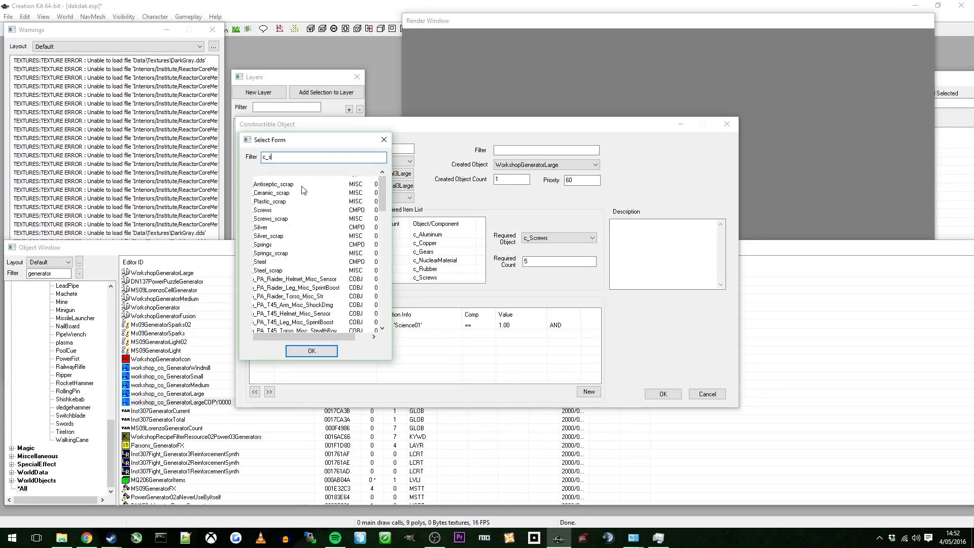
pyautogui.write('tee')
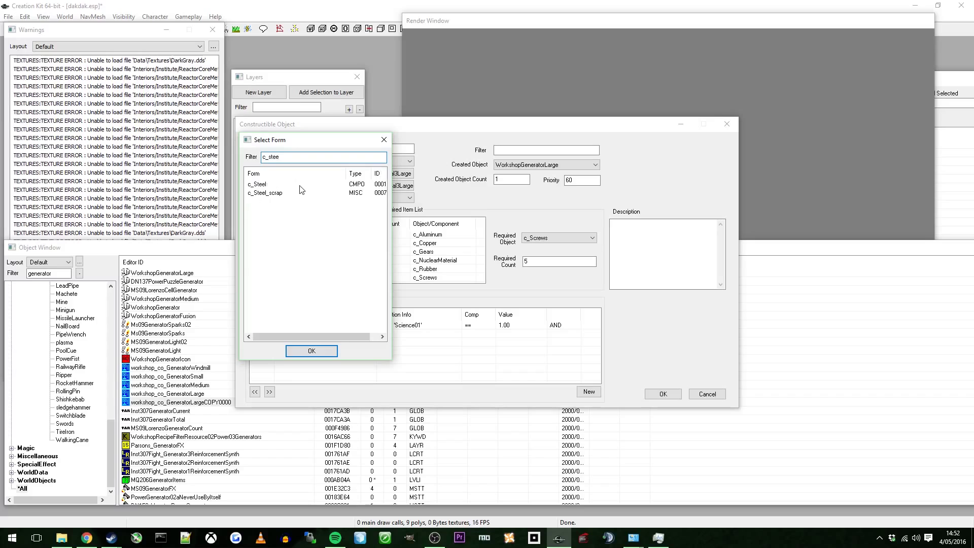
pyautogui.click(262, 186)
pyautogui.click(312, 351)
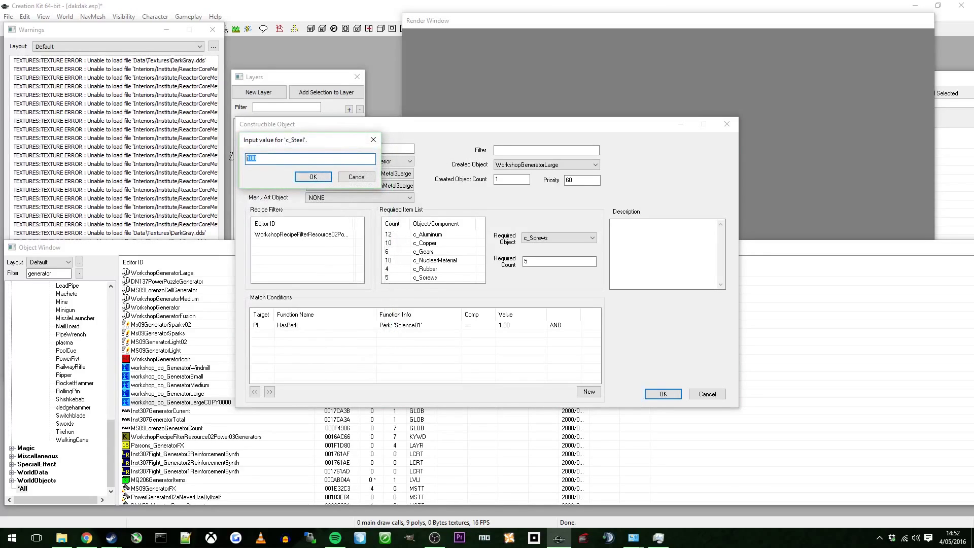
pyautogui.write('20')
pyautogui.click(313, 177)
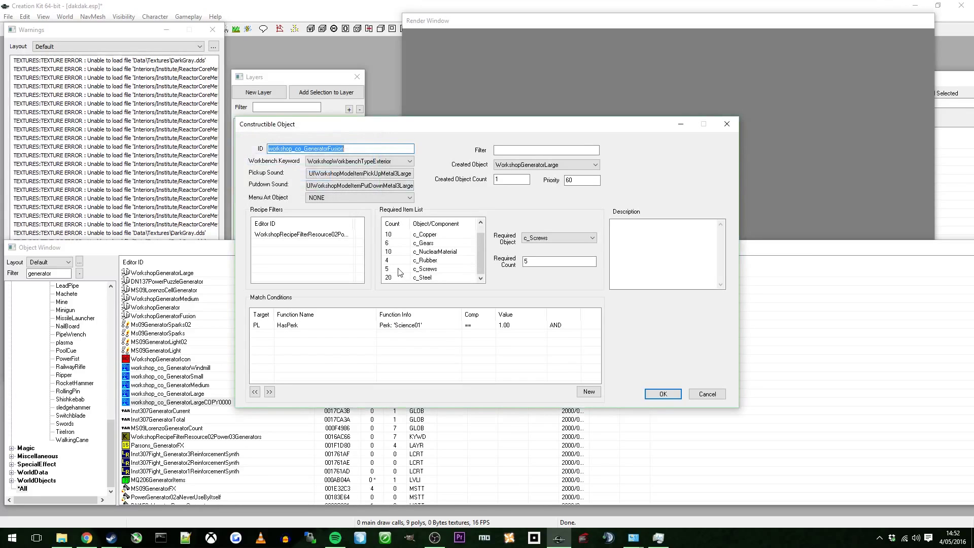
# Set the required count of c_Screws to 20
pyautogui.click(392, 269)
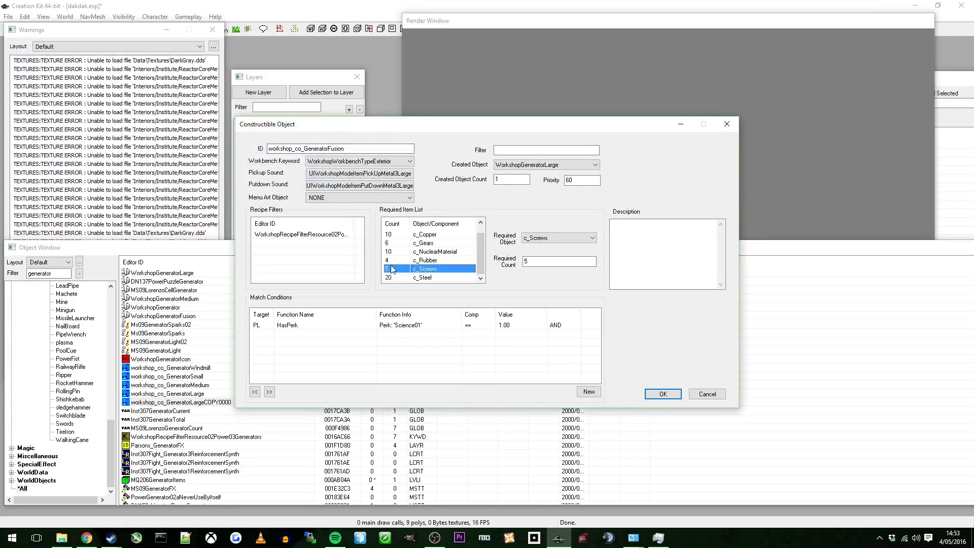
pyautogui.rightClick(391, 269)
pyautogui.click(386, 269)
pyautogui.click(389, 268)
pyautogui.write('10')
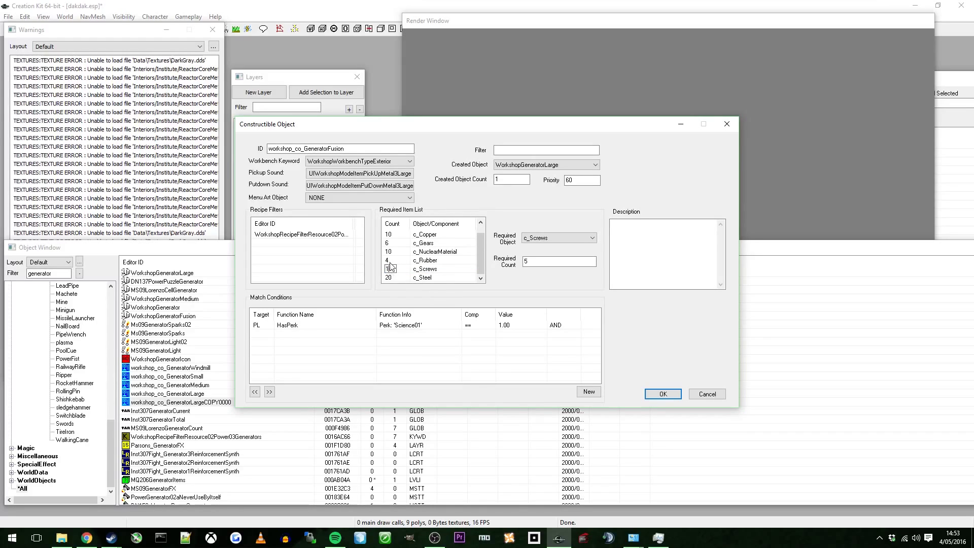
pyautogui.write('20')
# Set the required count of c_Rubber to 10
pyautogui.click(387, 261)
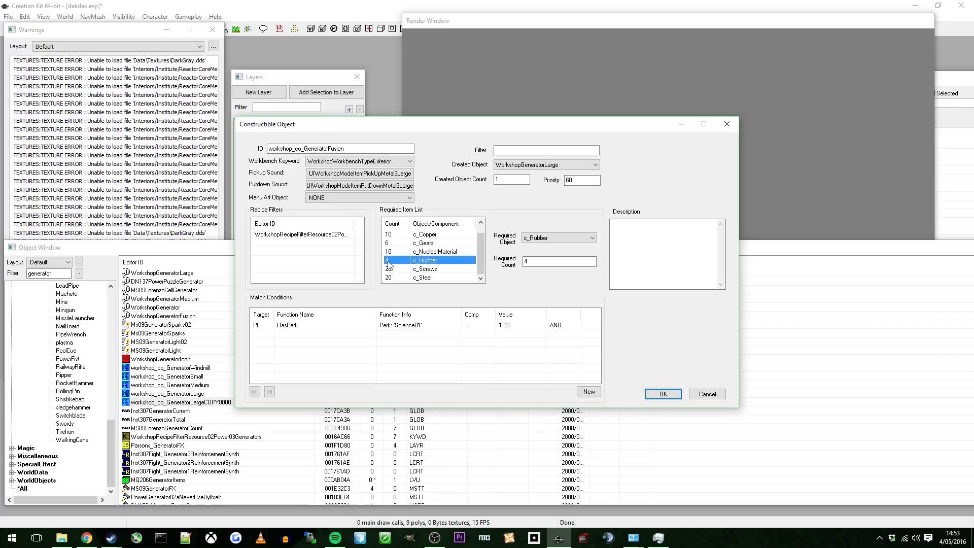
pyautogui.click(389, 261)
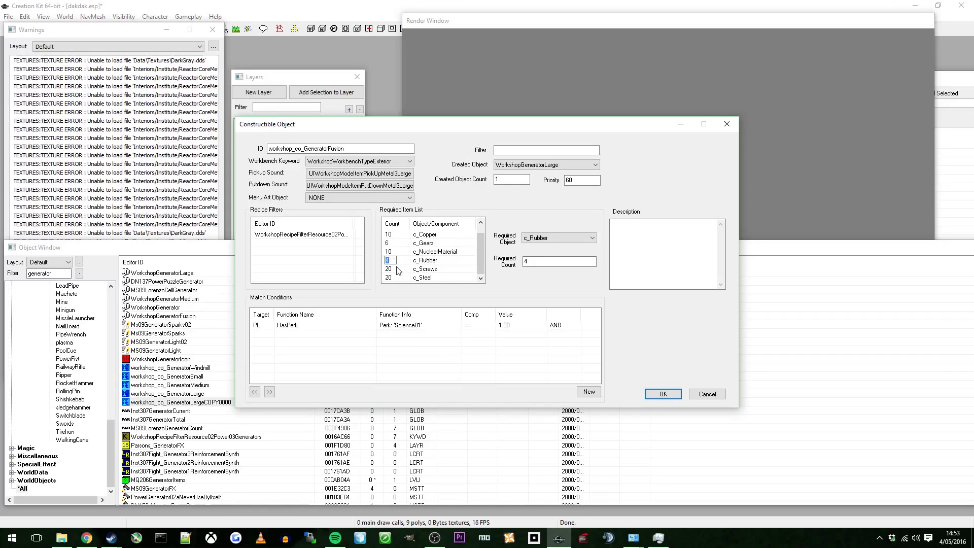
pyautogui.write('10')
pyautogui.click(395, 251)
# Set the required count of c_Gears to 30
pyautogui.scroll(1, 395, 262)
pyautogui.click(388, 253)
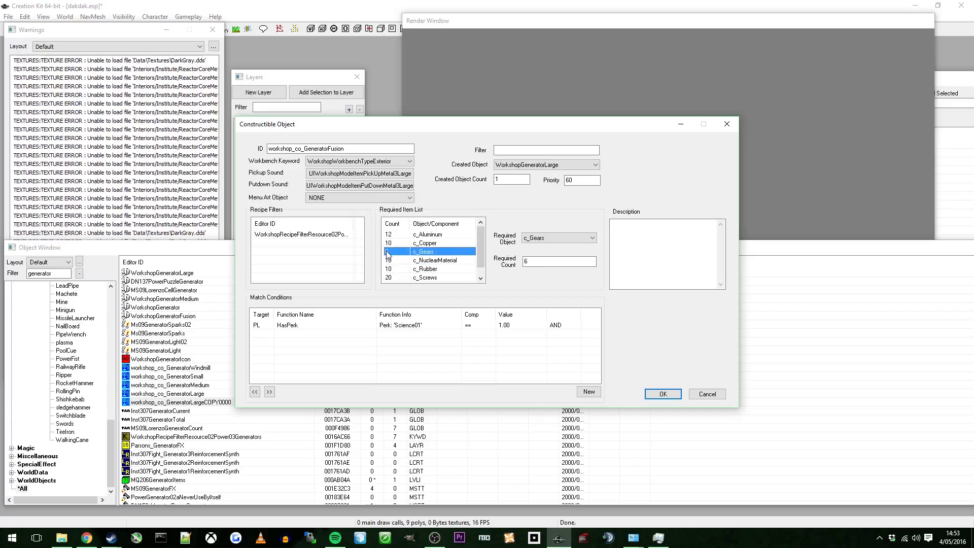
pyautogui.click(388, 253)
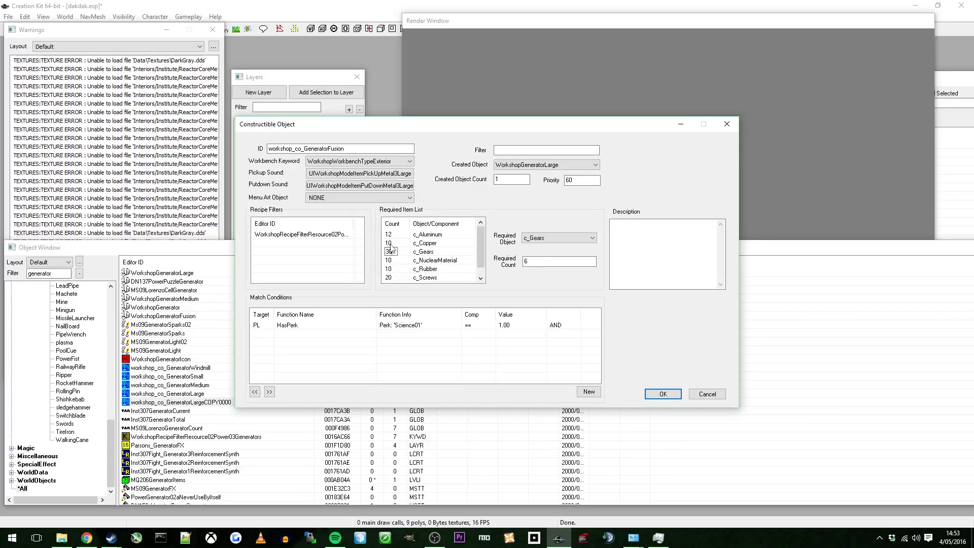
pyautogui.write('30')
pyautogui.click(435, 244)
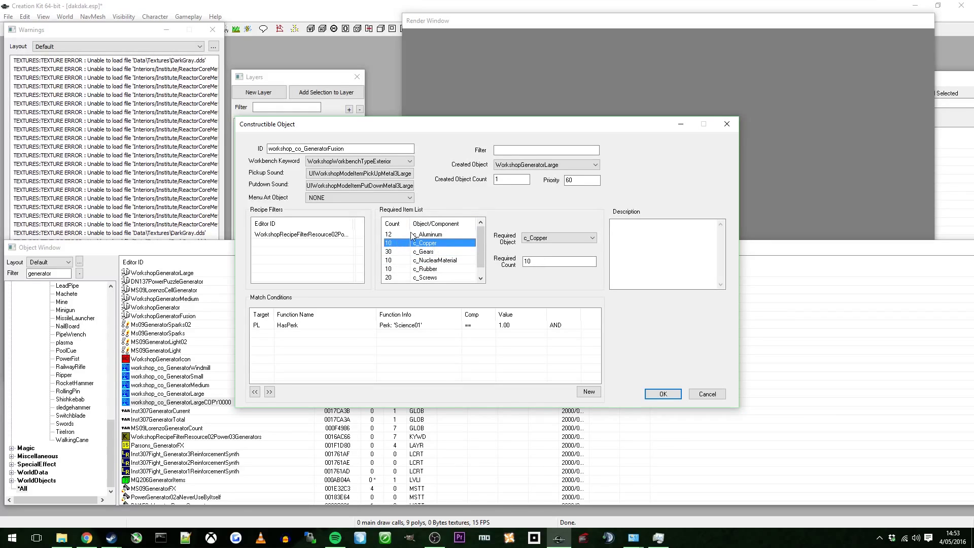
# Add AmmoFusionCore to the recipe's required items with a count of 4
pyautogui.scroll(-1, 425, 248)
pyautogui.rightClick(422, 279)
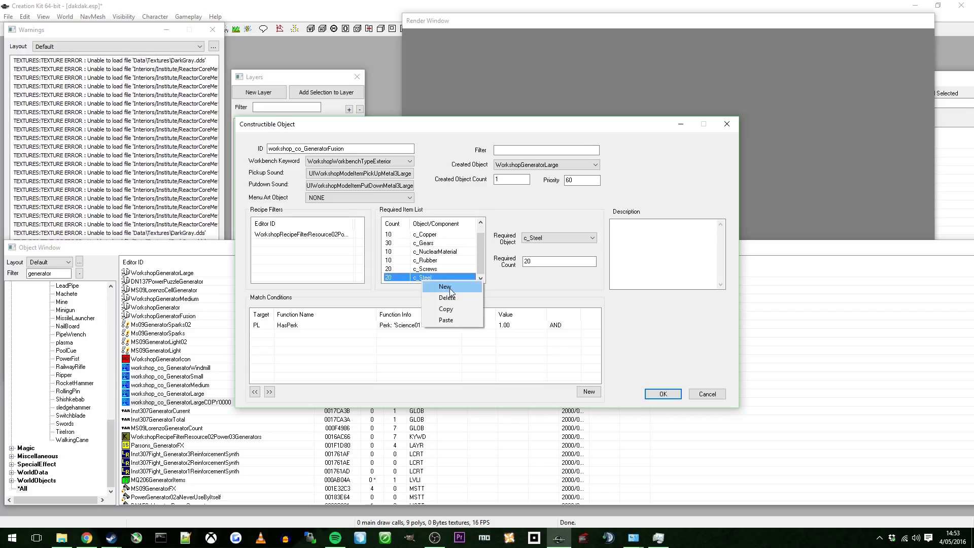
pyautogui.click(445, 287)
pyautogui.moveTo(282, 157); pyautogui.dragTo(272, 157)
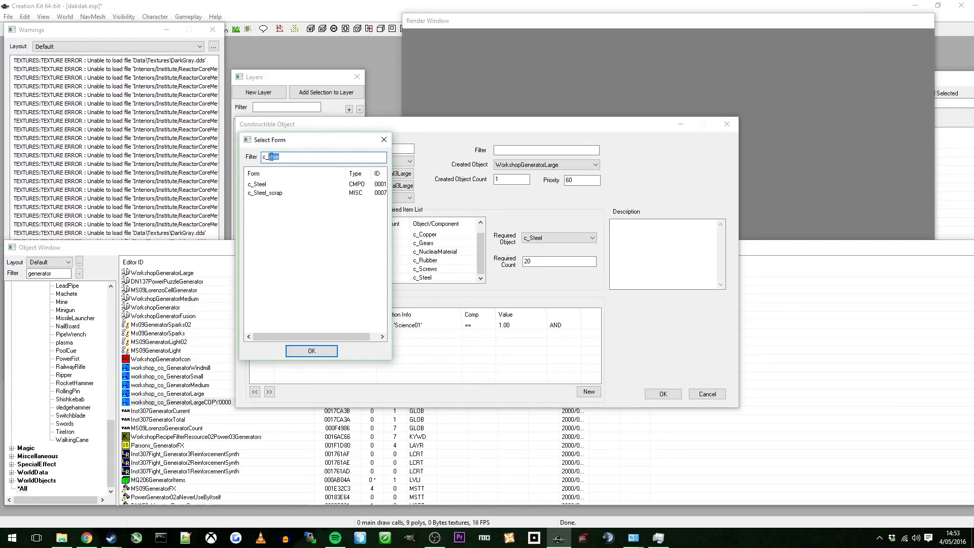
pyautogui.press('BackSpace')
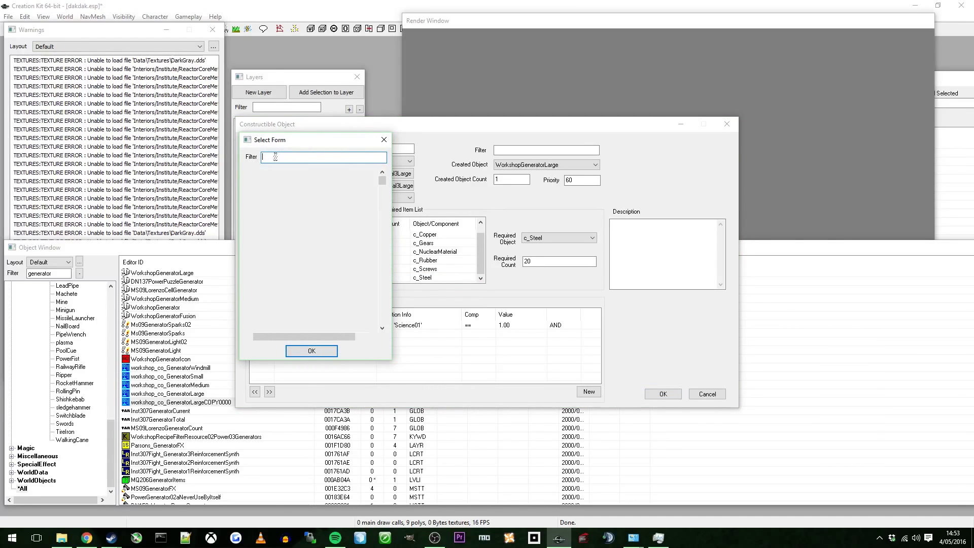
pyautogui.write('ammofus')
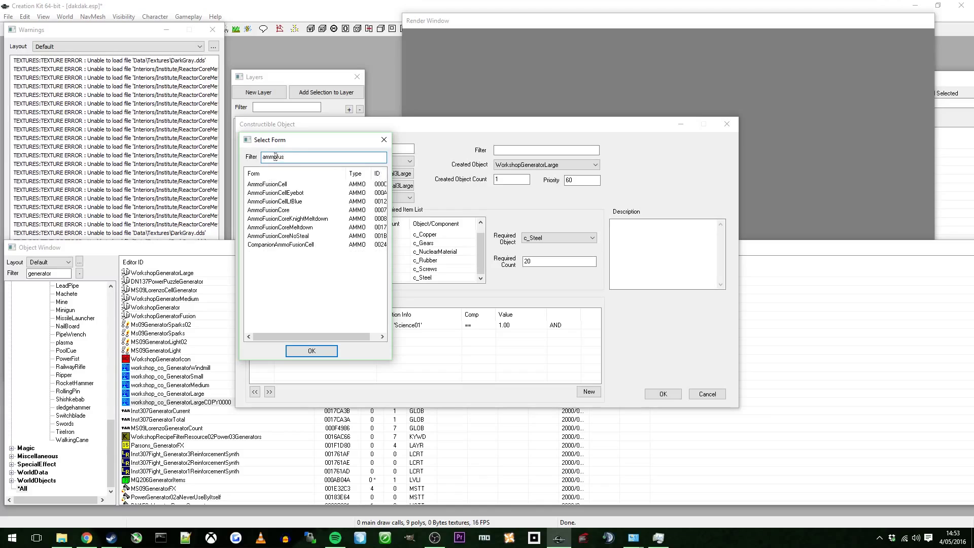
pyautogui.click(308, 210)
pyautogui.click(297, 351)
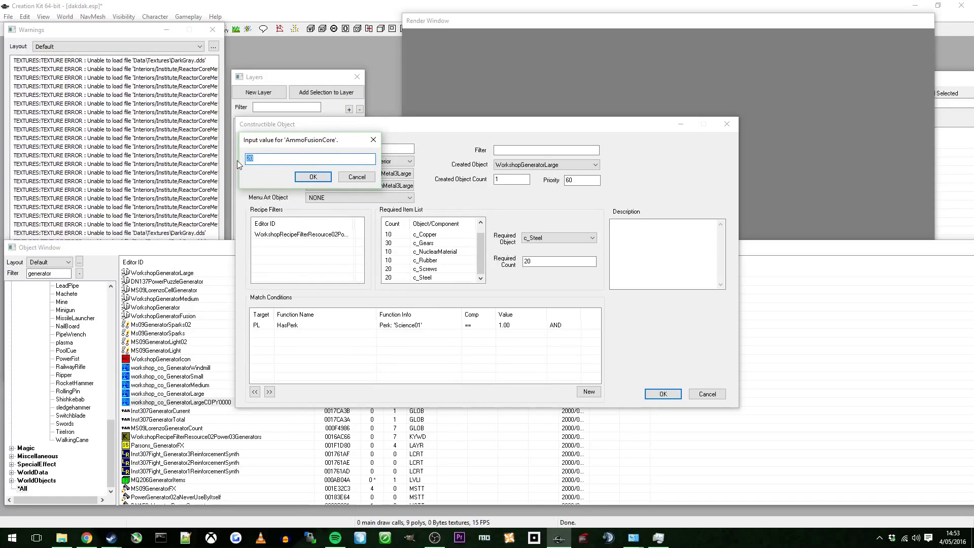
pyautogui.write('4')
pyautogui.click(304, 176)
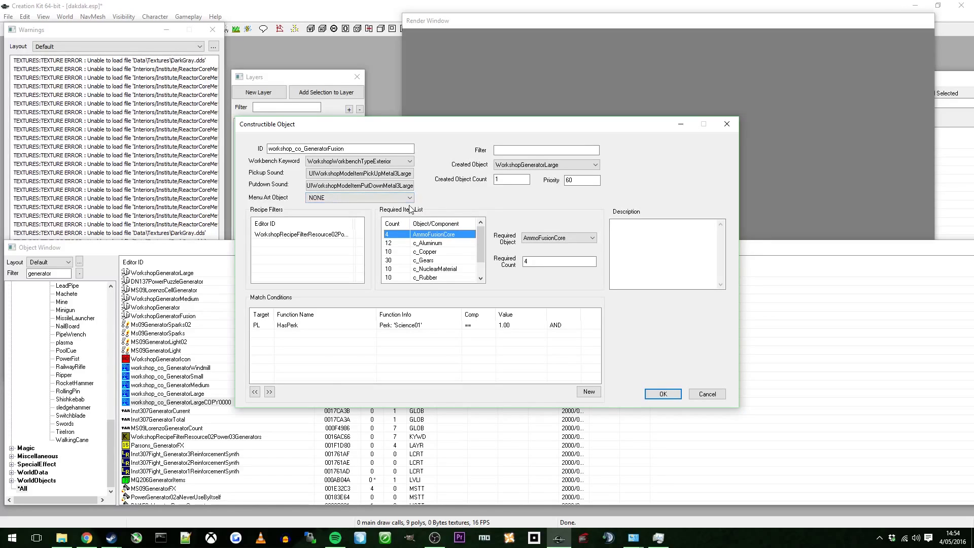
# Change the perk required by the recipe's HasPerk match condition to Science04
pyautogui.click(381, 325)
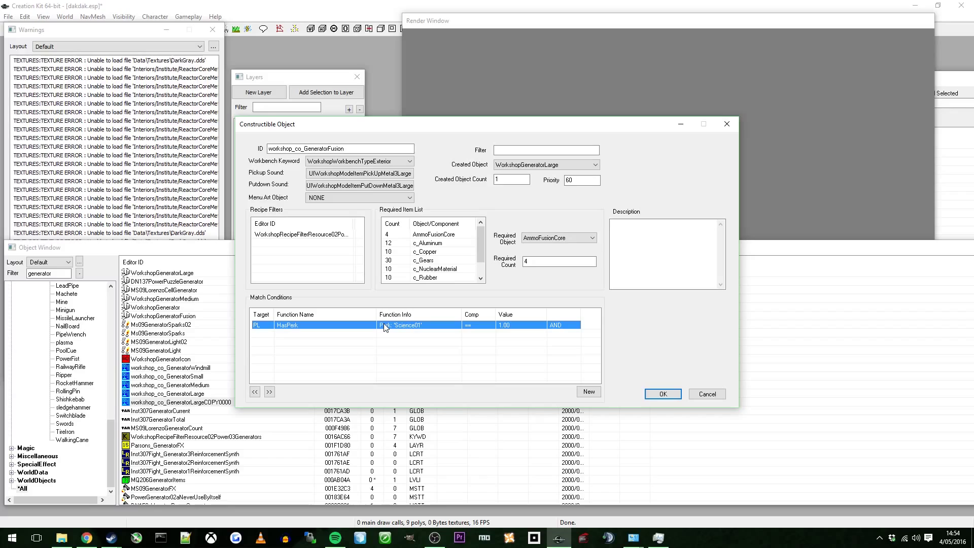
pyautogui.rightClick(383, 323)
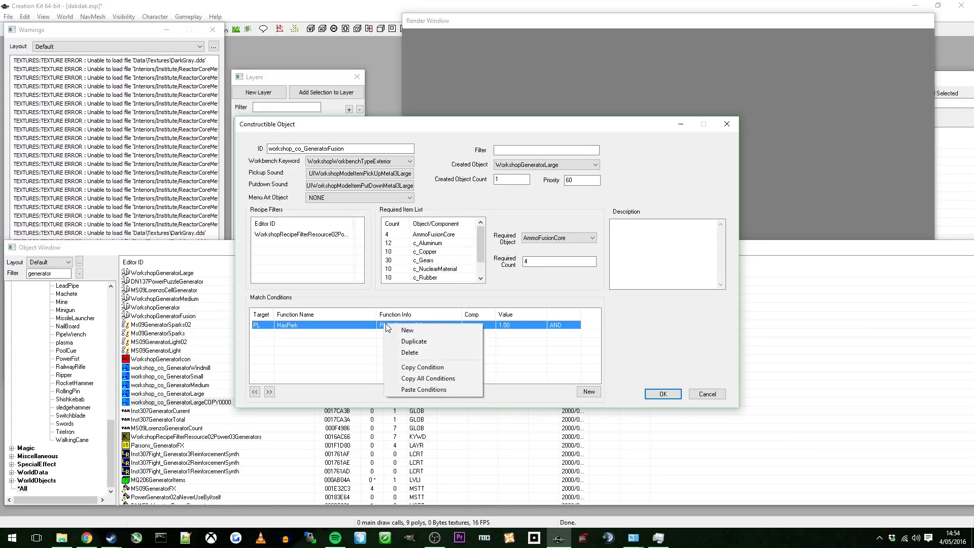
pyautogui.doubleClick(380, 327)
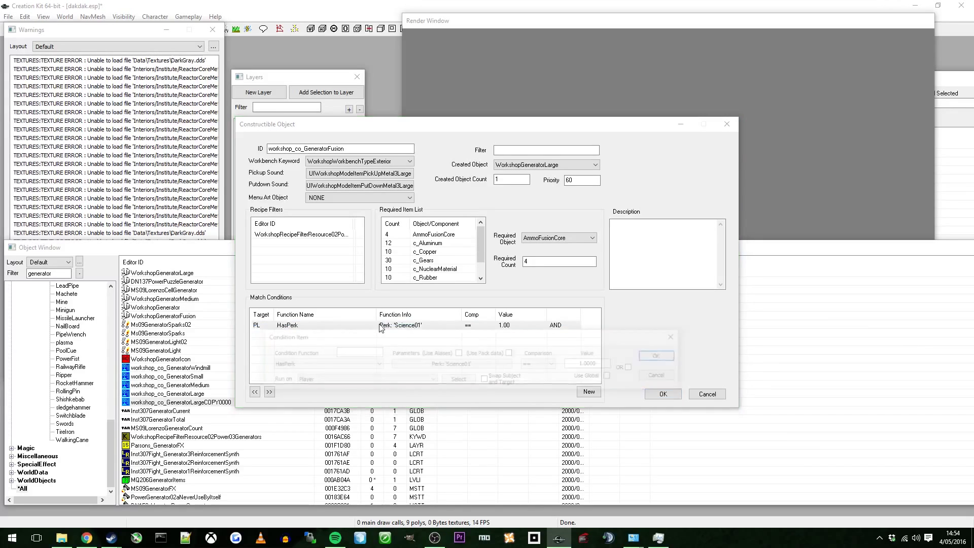
pyautogui.click(489, 362)
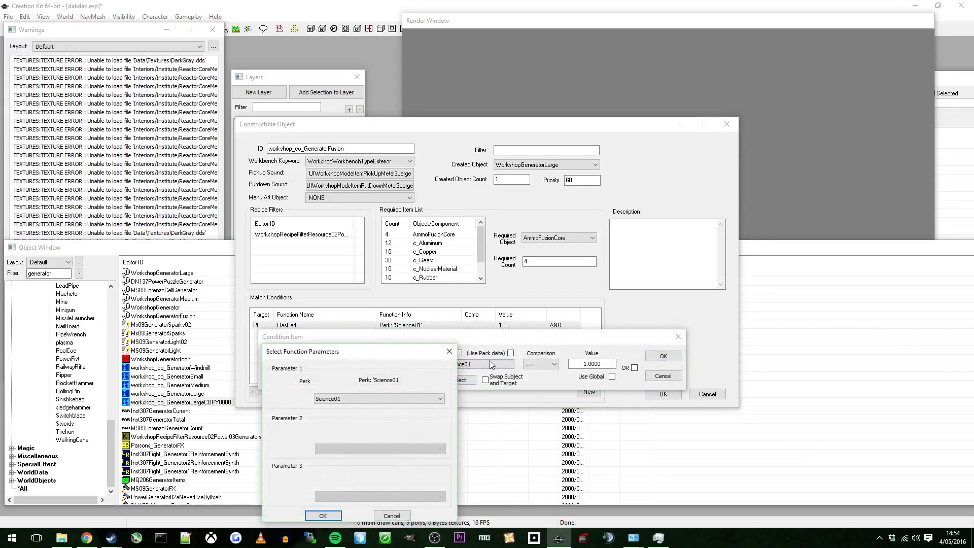
pyautogui.click(397, 398)
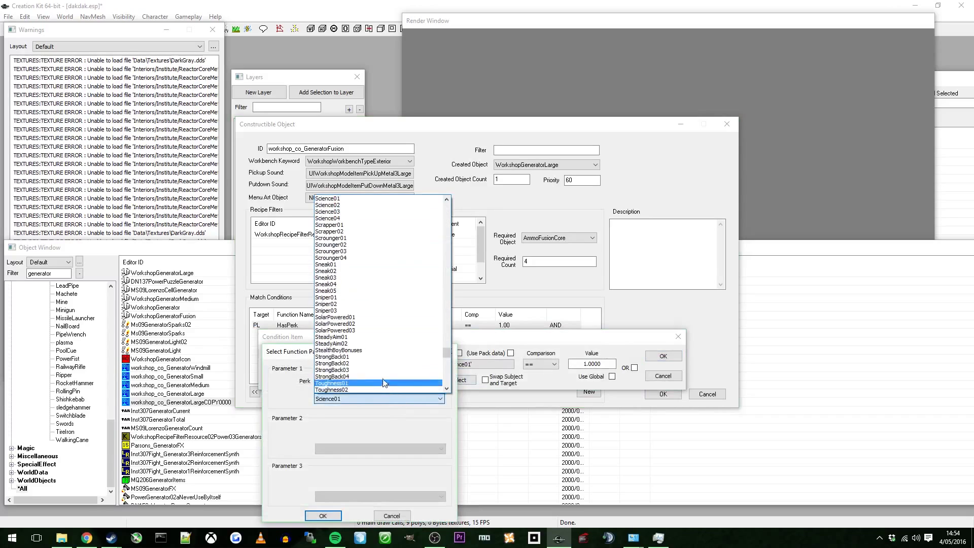
pyautogui.click(345, 218)
pyautogui.click(324, 515)
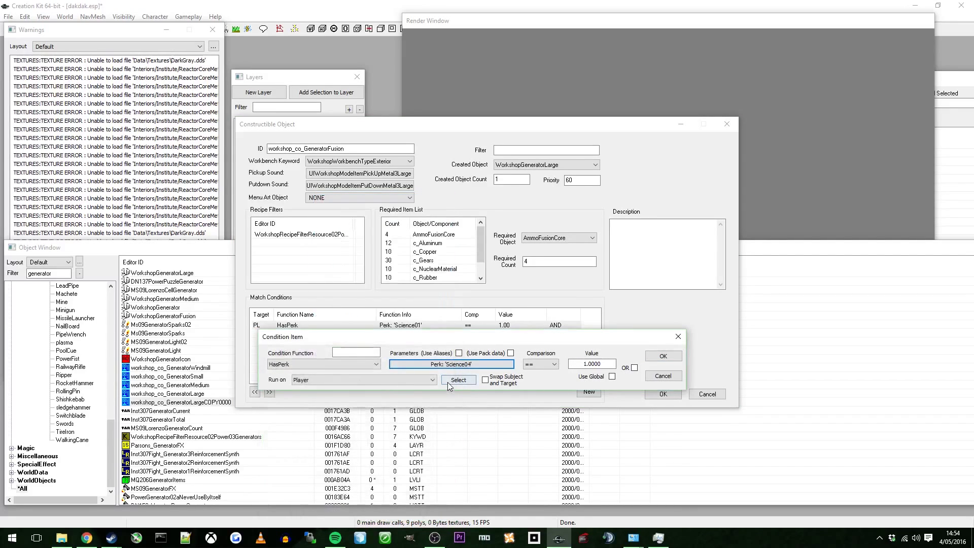
pyautogui.click(662, 355)
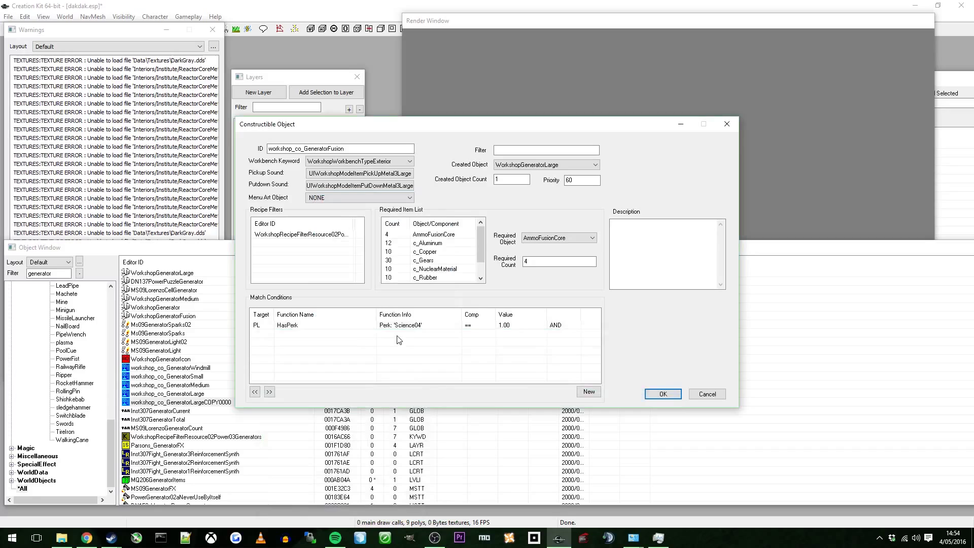
# Add a second match condition to the recipe that uses the HasPerk function
pyautogui.rightClick(399, 340)
pyautogui.click(412, 340)
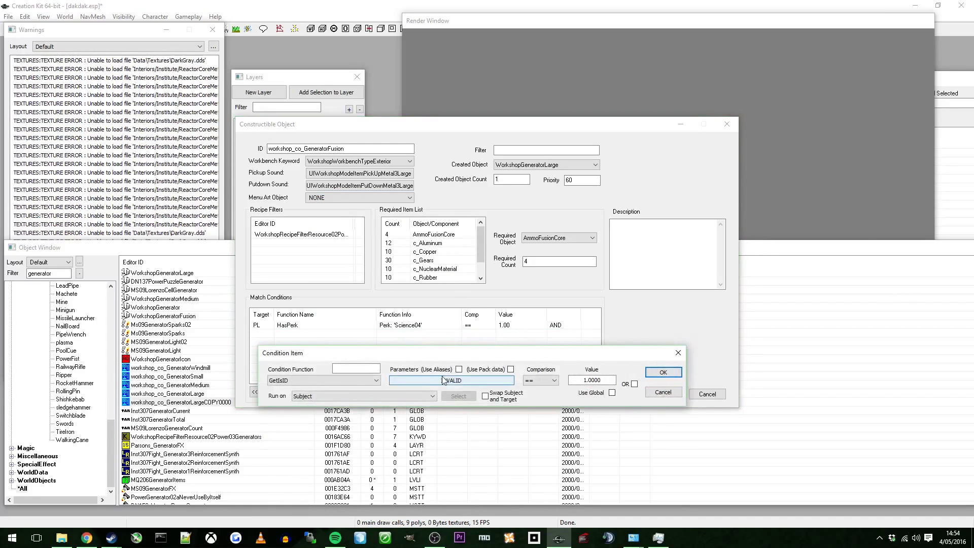
pyautogui.click(324, 379)
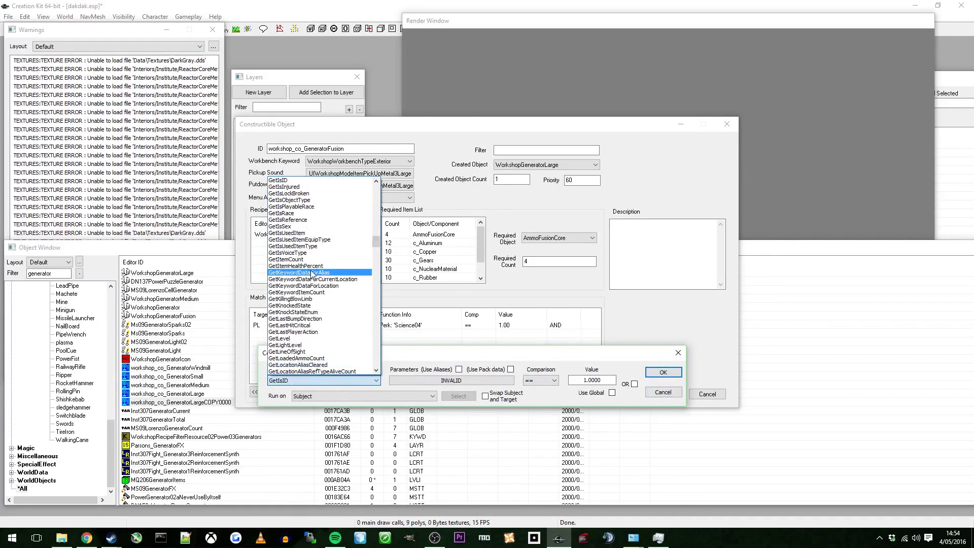
pyautogui.press('h')
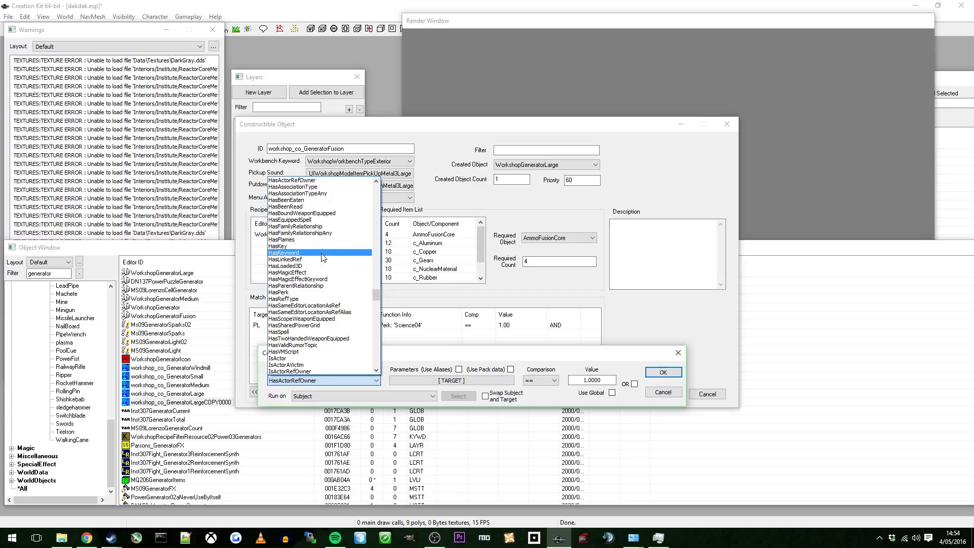
pyautogui.click(322, 292)
# Set the new HasPerk condition's perk parameter to LocalLeader02 and accept the condition
pyautogui.click(474, 379)
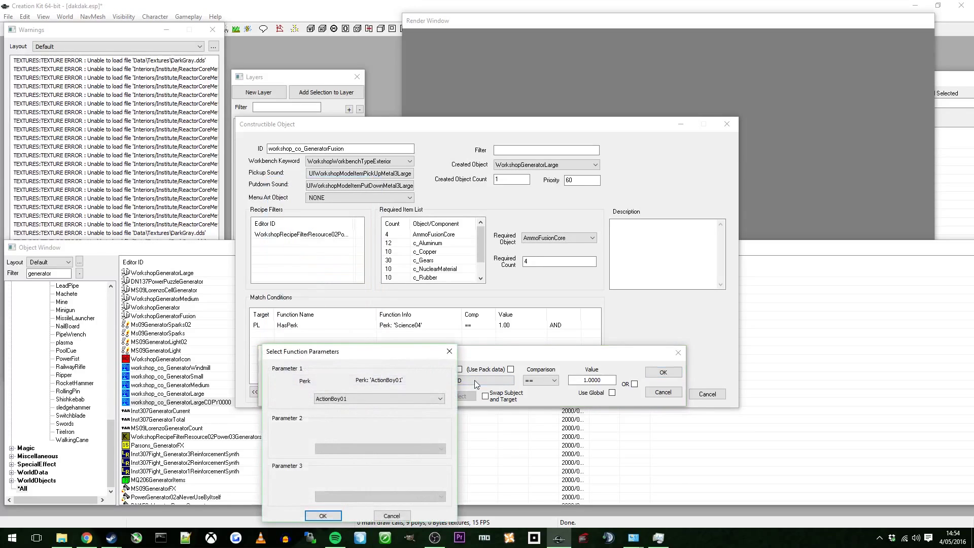
pyautogui.click(424, 399)
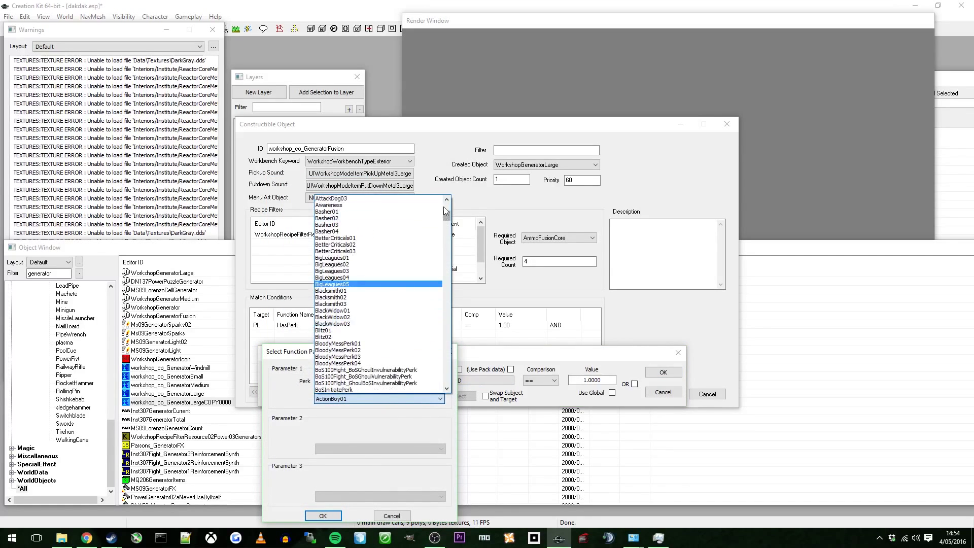
pyautogui.moveTo(447, 217); pyautogui.dragTo(445, 272)
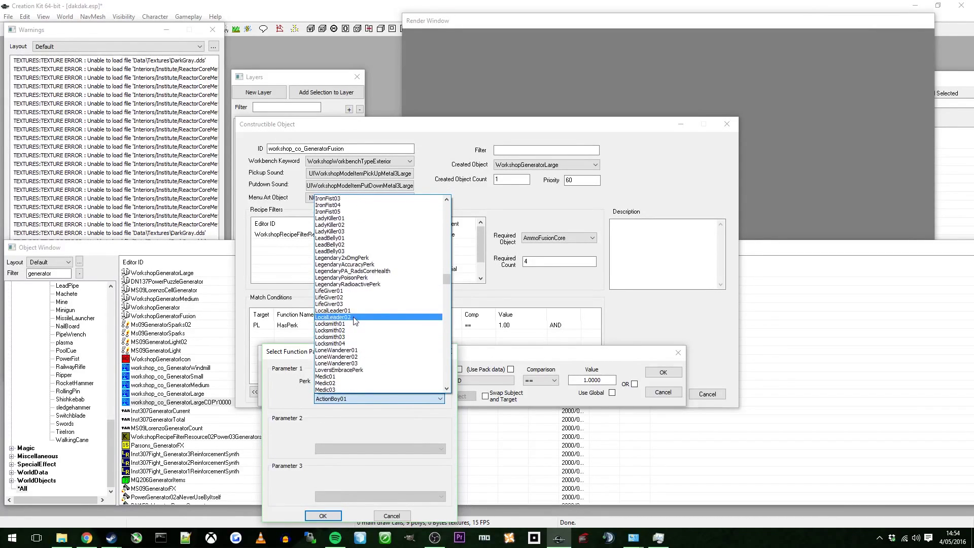
pyautogui.click(352, 321)
pyautogui.click(323, 515)
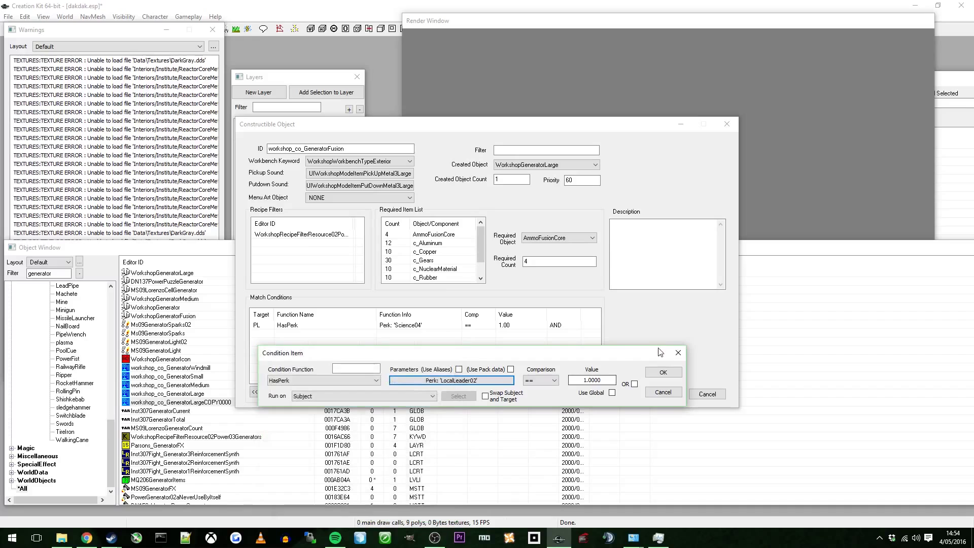
pyautogui.click(662, 374)
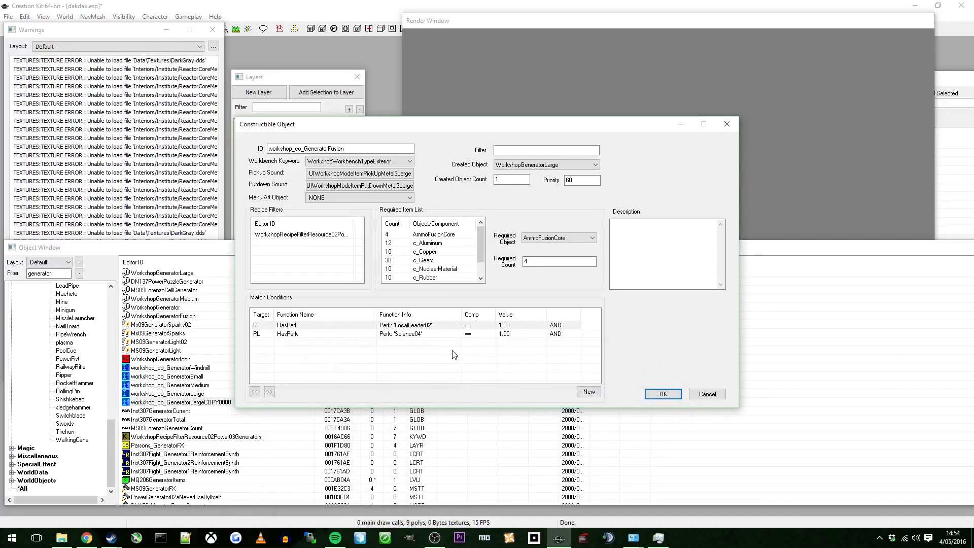
pyautogui.click(427, 327)
pyautogui.click(426, 332)
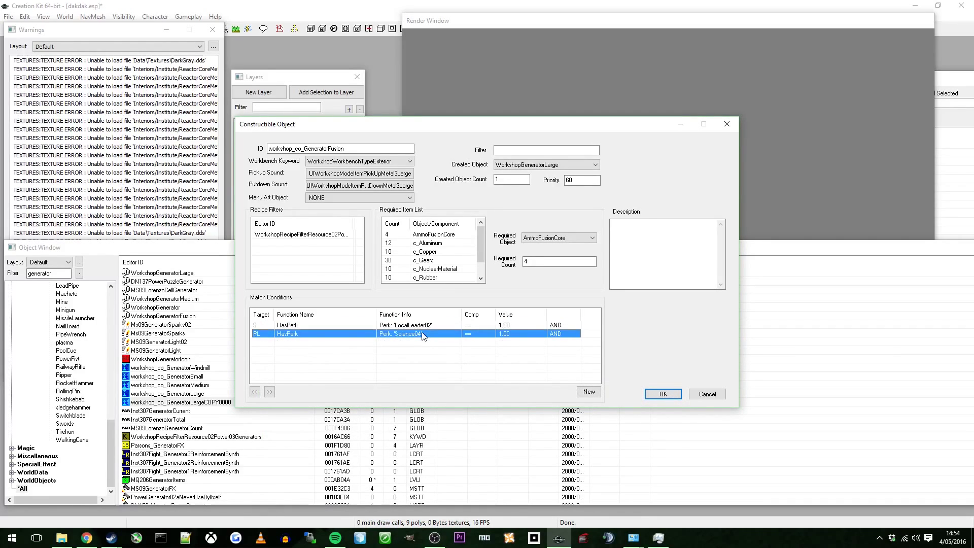
pyautogui.click(424, 327)
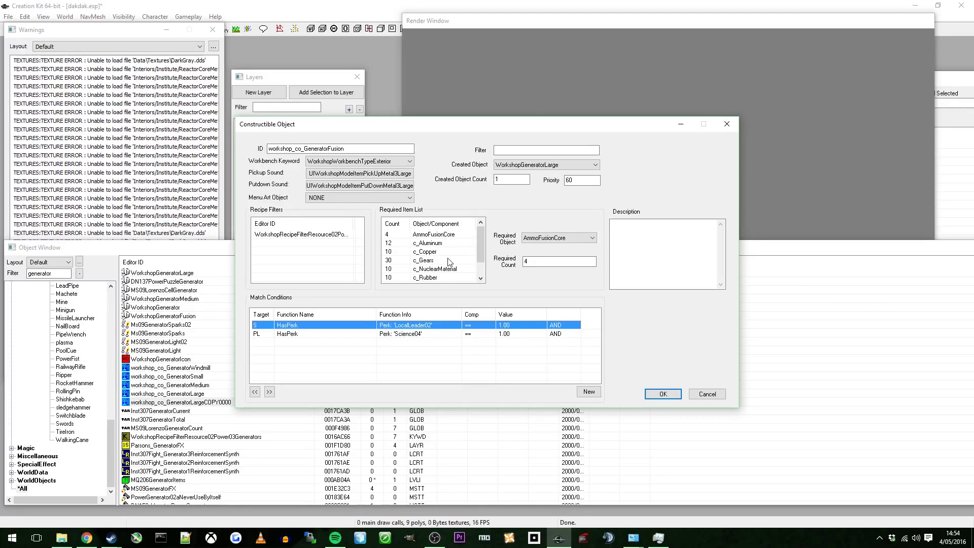
# Change the recipe's created object to WorkshopGeneratorFusion
pyautogui.click(575, 162)
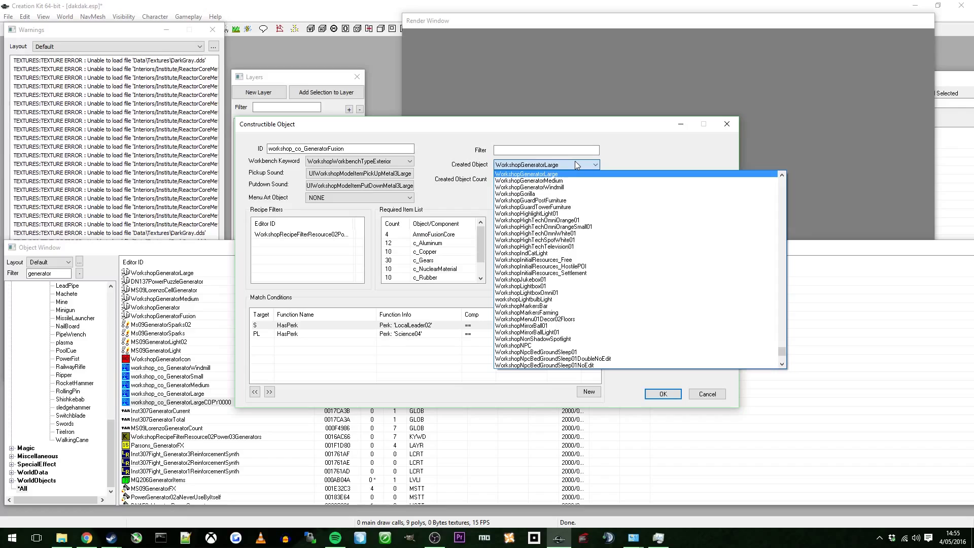
pyautogui.scroll(1, 556, 194)
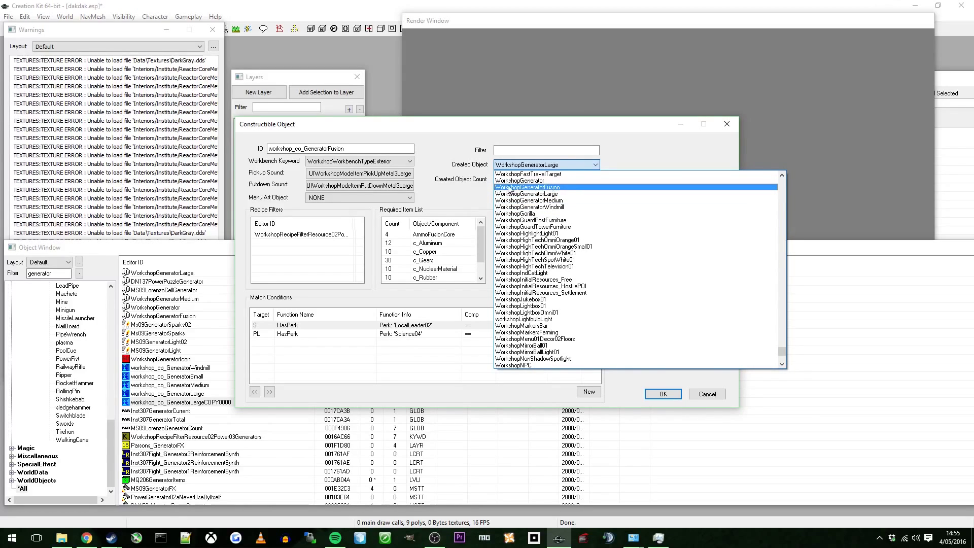
pyautogui.click(545, 188)
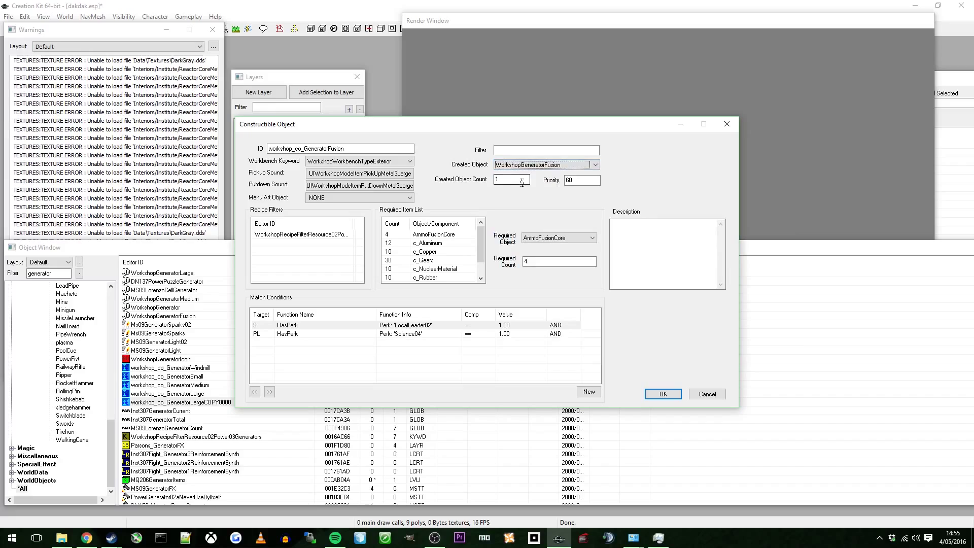
# Filter the sound forms by "fusion" and set the recipe's pickup sound to OBJMassFusionReactorPickUp
pyautogui.click(359, 172)
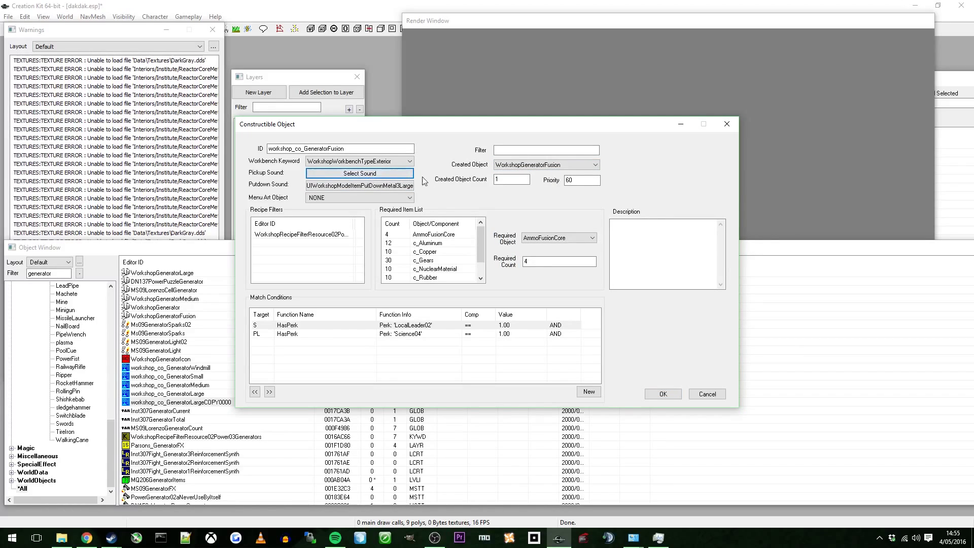
pyautogui.click(370, 175)
pyautogui.write('f')
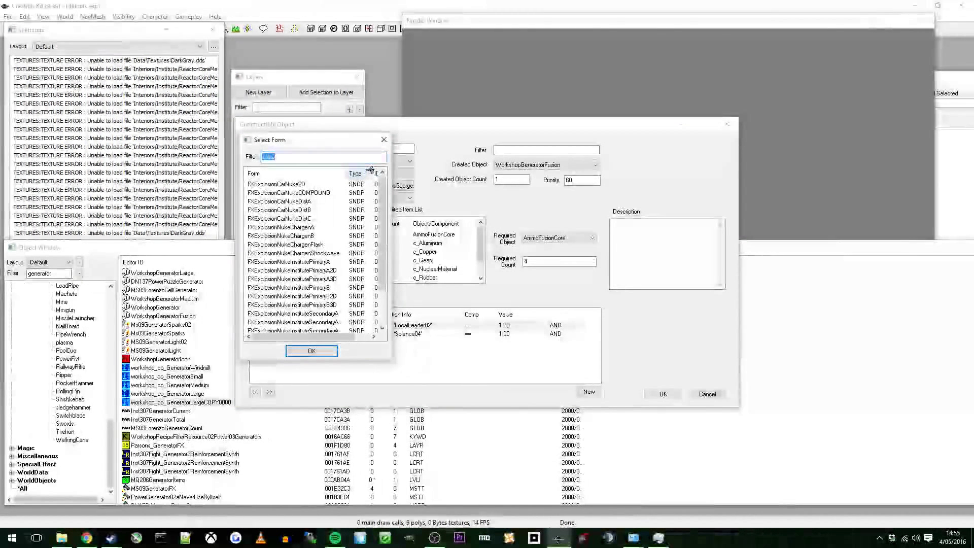
pyautogui.write('usio')
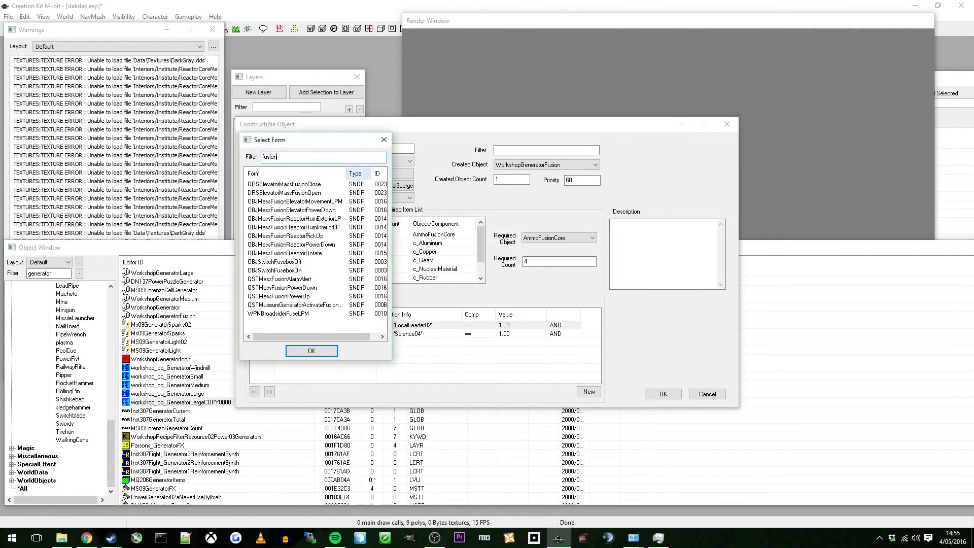
pyautogui.write('n')
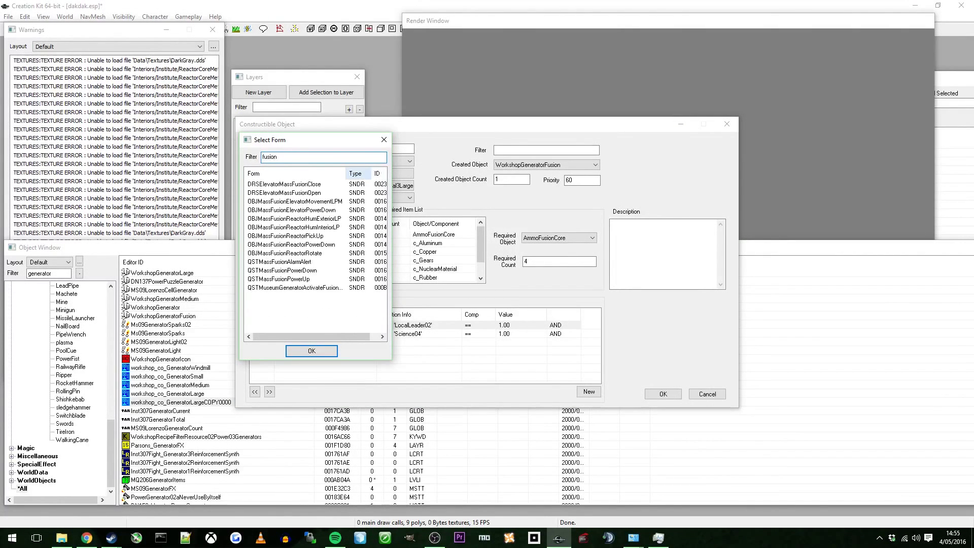
pyautogui.click(304, 236)
pyautogui.click(311, 351)
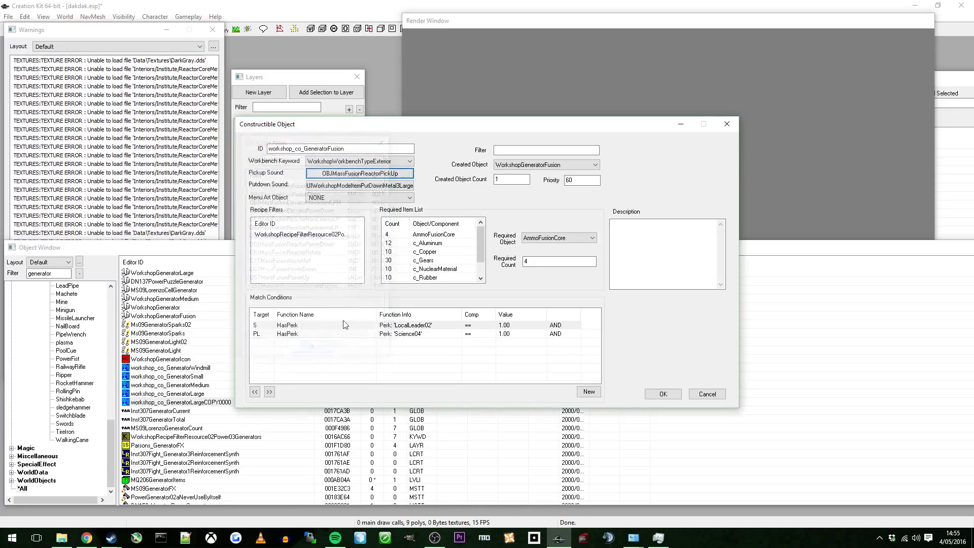
# Set the recipe's putdown sound to QSTMassFusionPowerUp
pyautogui.click(348, 186)
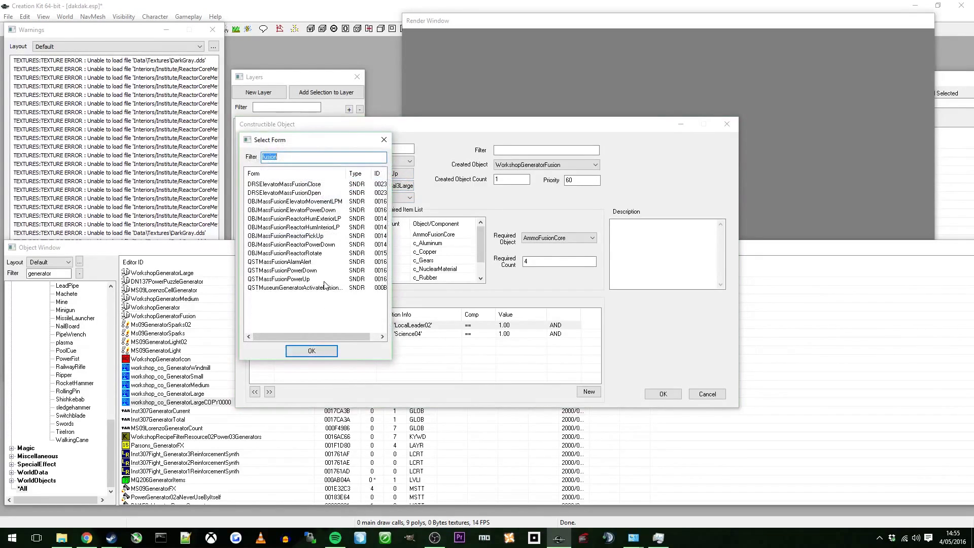
pyautogui.click(304, 279)
pyautogui.click(320, 353)
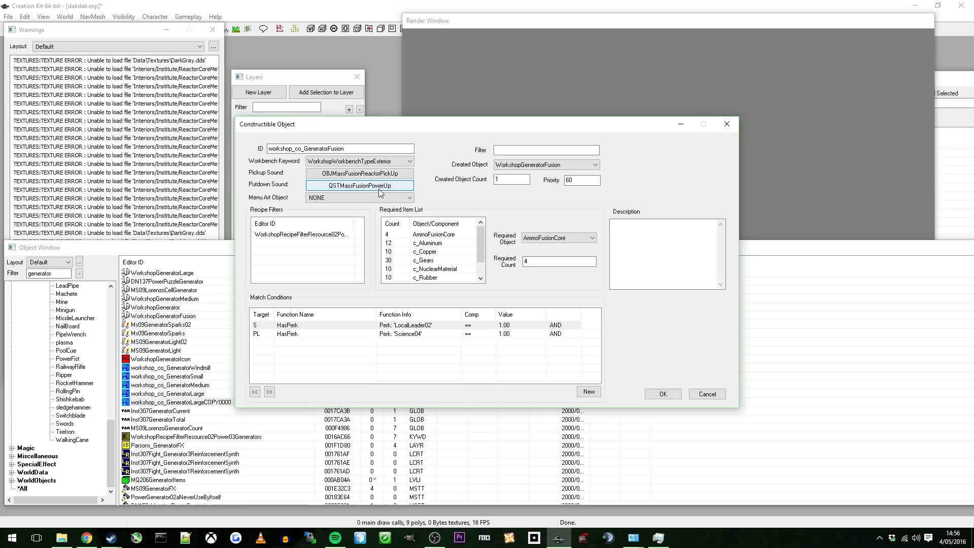
# Save the recipe, renaming the copied form to workshop_co_GeneratorFusion instead of creating a new one
pyautogui.click(671, 396)
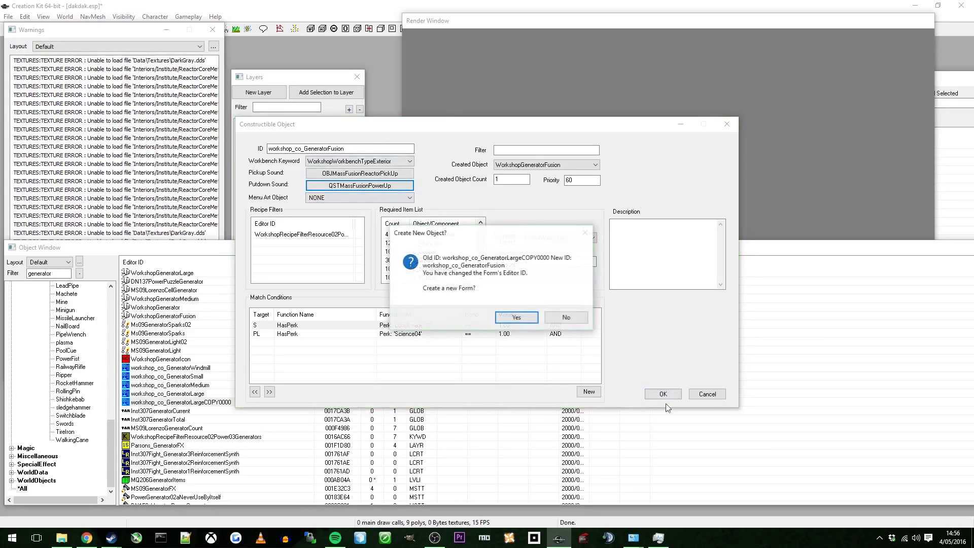
pyautogui.click(568, 319)
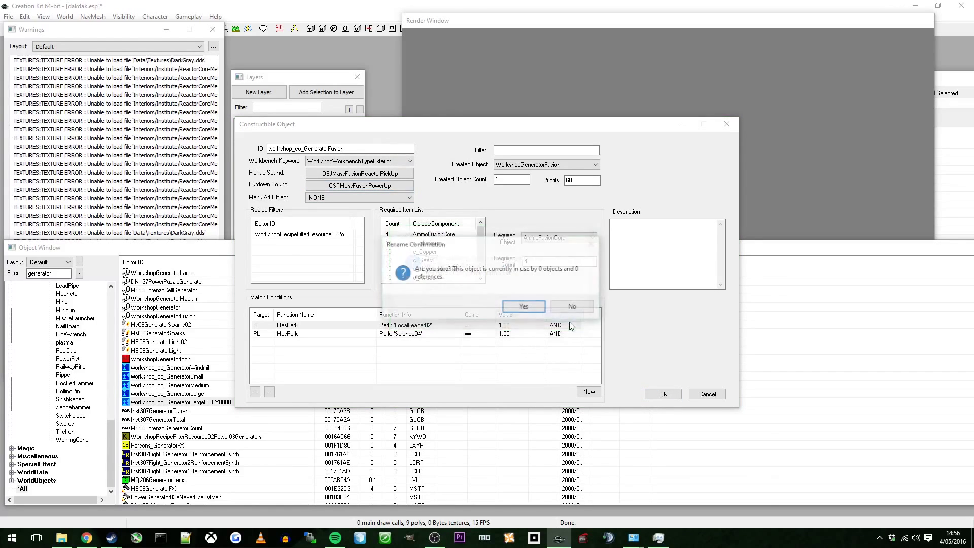
pyautogui.click(520, 307)
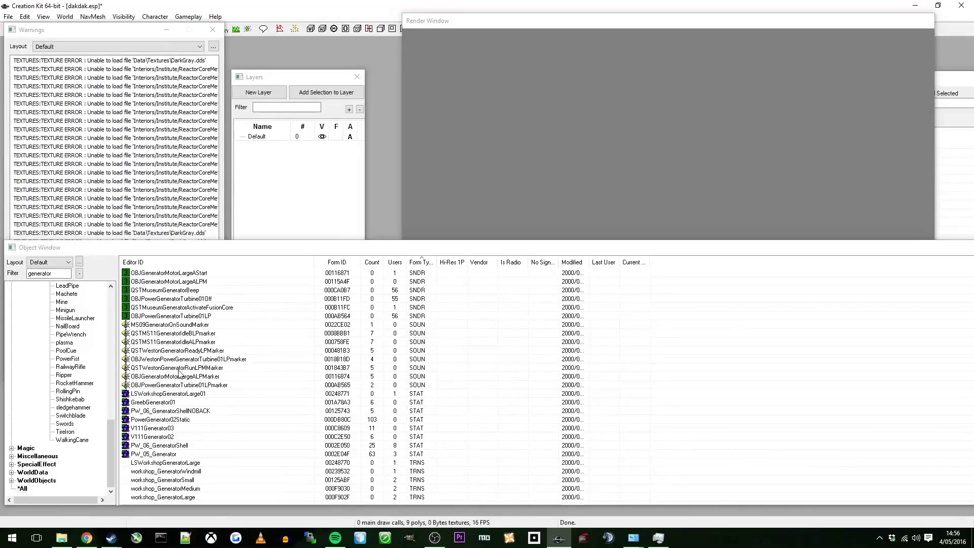
# Duplicate the workshop_GeneratorLarge transform
pyautogui.click(186, 498)
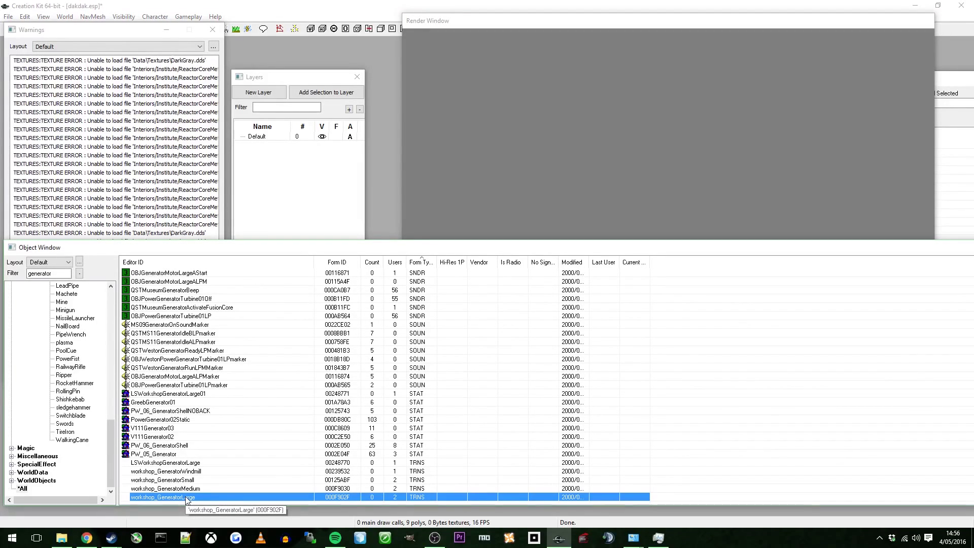
pyautogui.rightClick(186, 498)
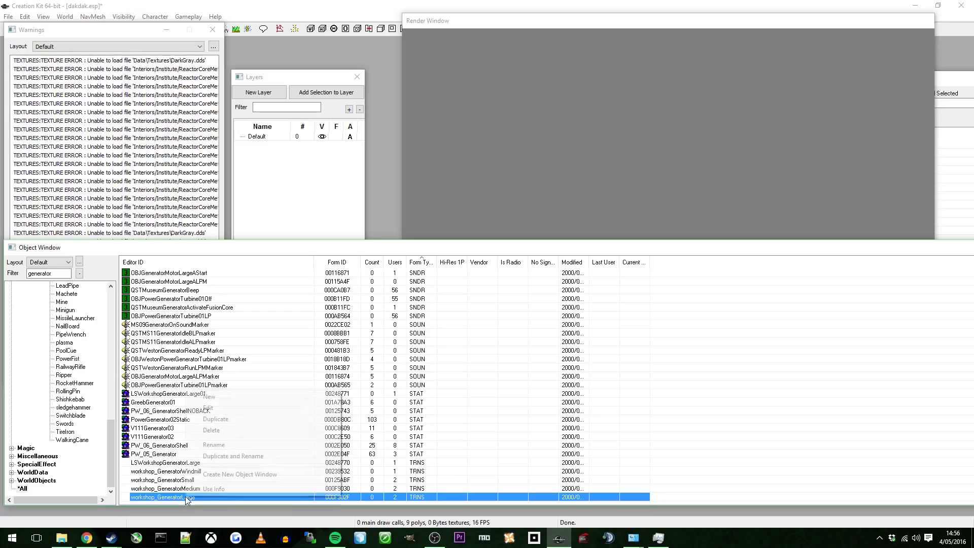
pyautogui.click(216, 421)
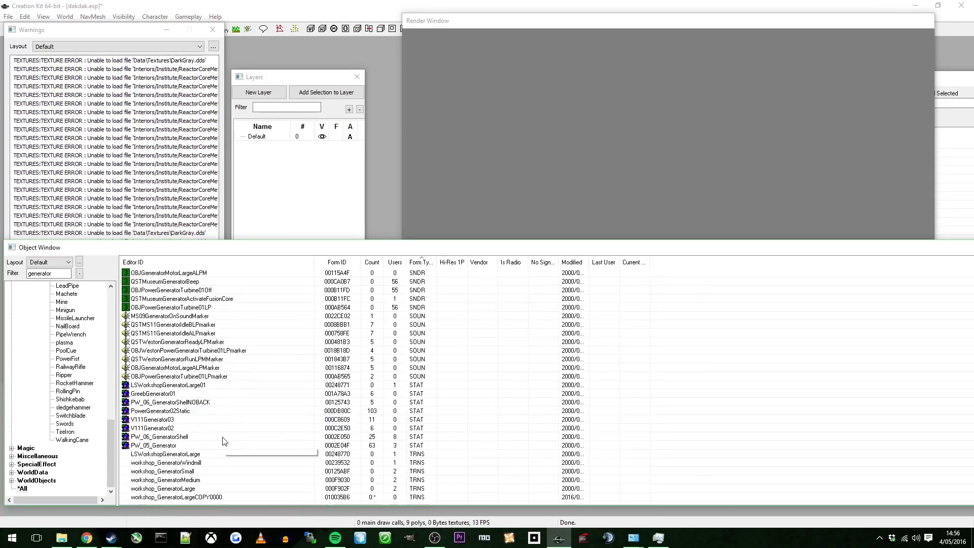
# Check which objects use the original workshop_GeneratorLarge transform in its use report
pyautogui.click(195, 489)
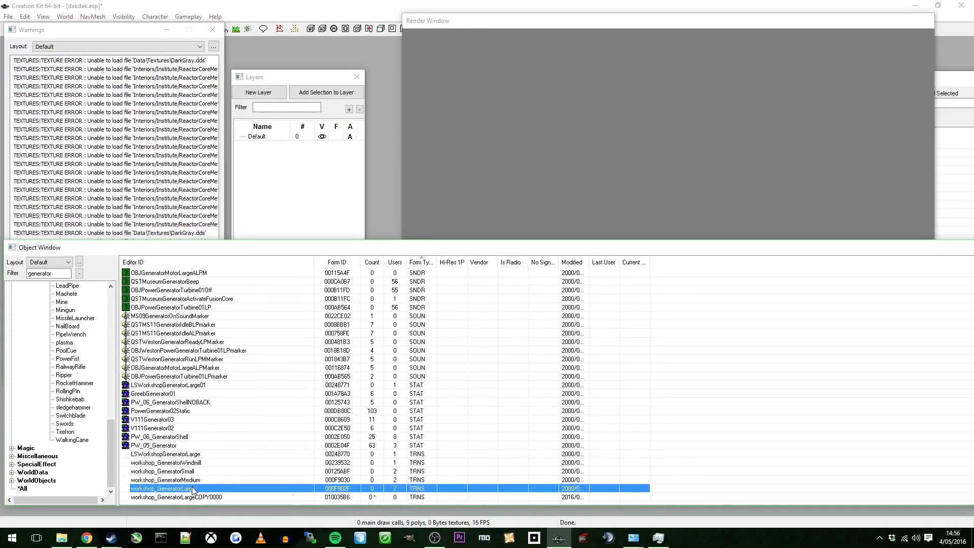
pyautogui.rightClick(206, 488)
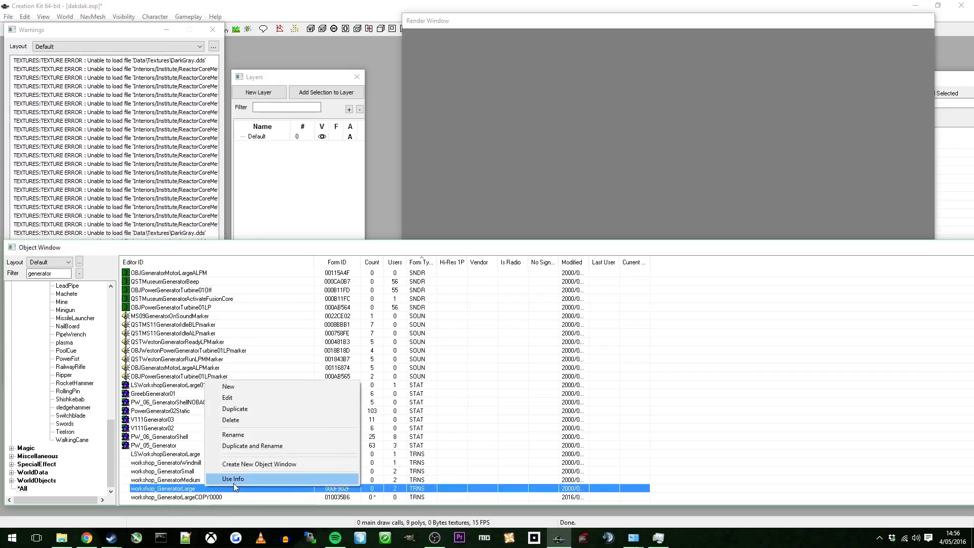
pyautogui.click(233, 482)
pyautogui.click(95, 82)
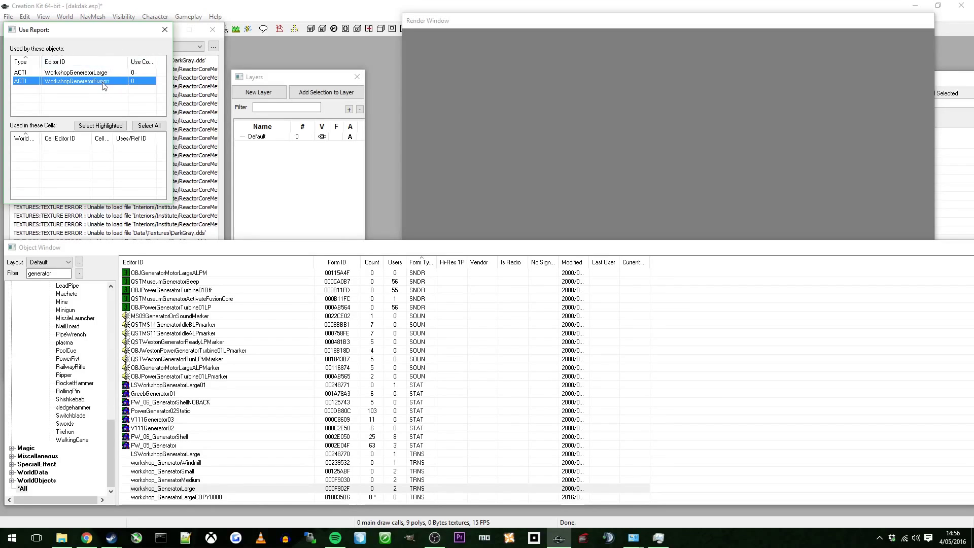
pyautogui.click(95, 74)
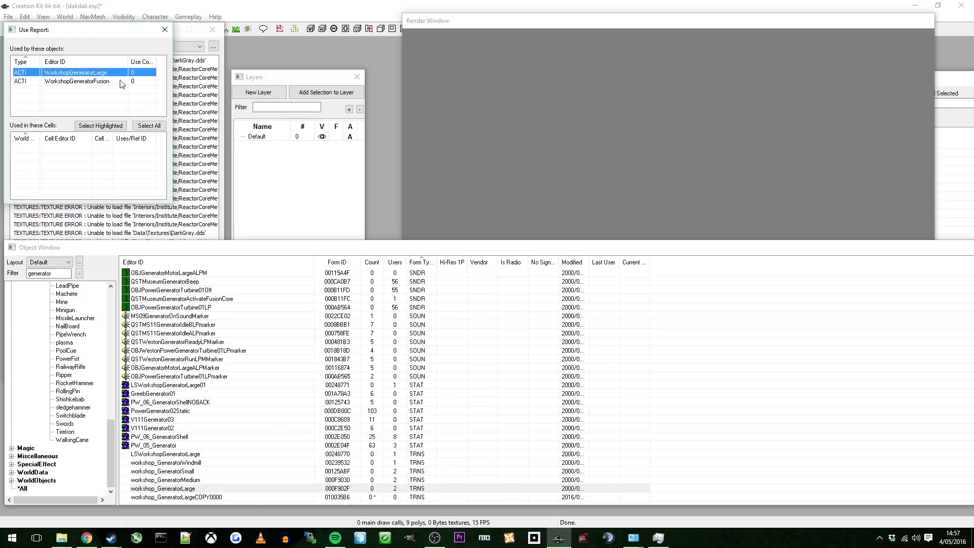
pyautogui.click(164, 30)
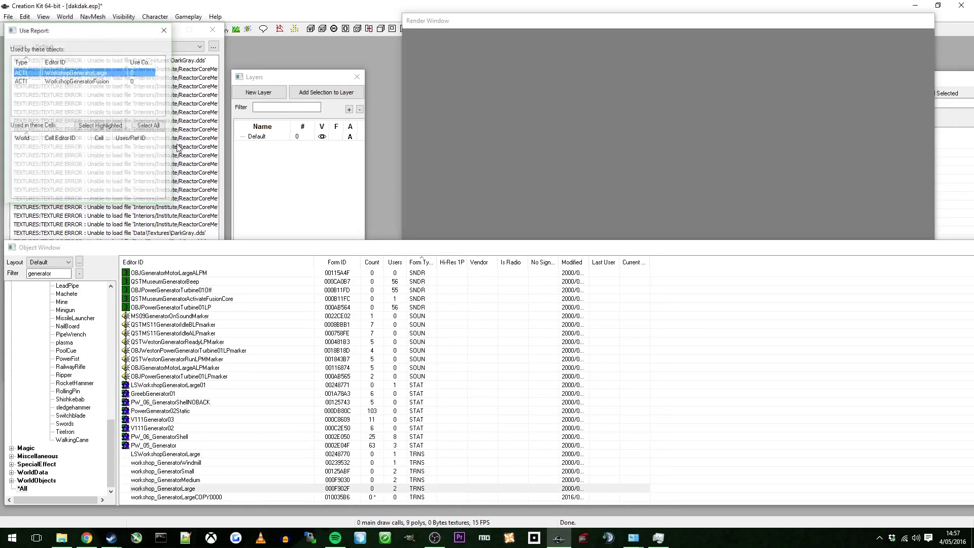
# Edit the duplicated large-generator transform and change its ID to workshop_GeneratorFusion
pyautogui.rightClick(202, 498)
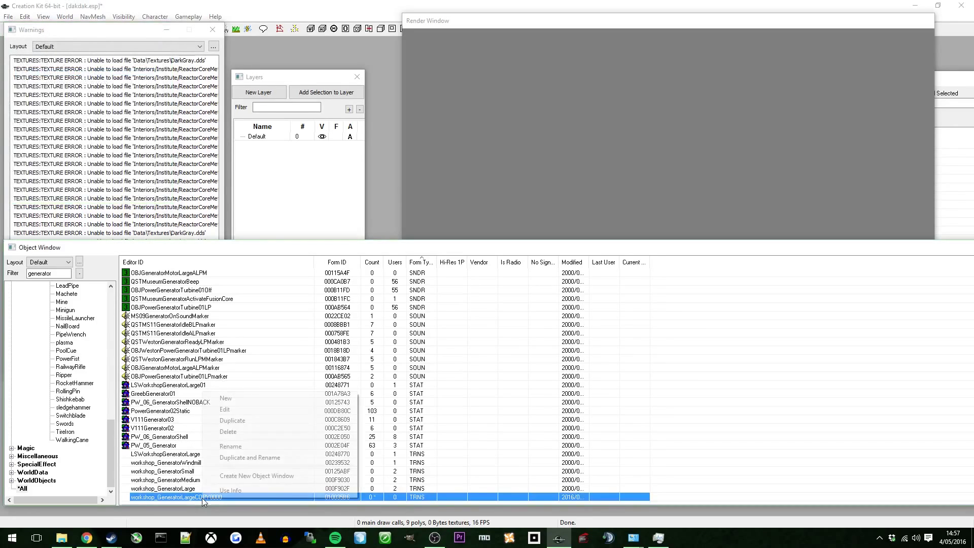
pyautogui.click(239, 411)
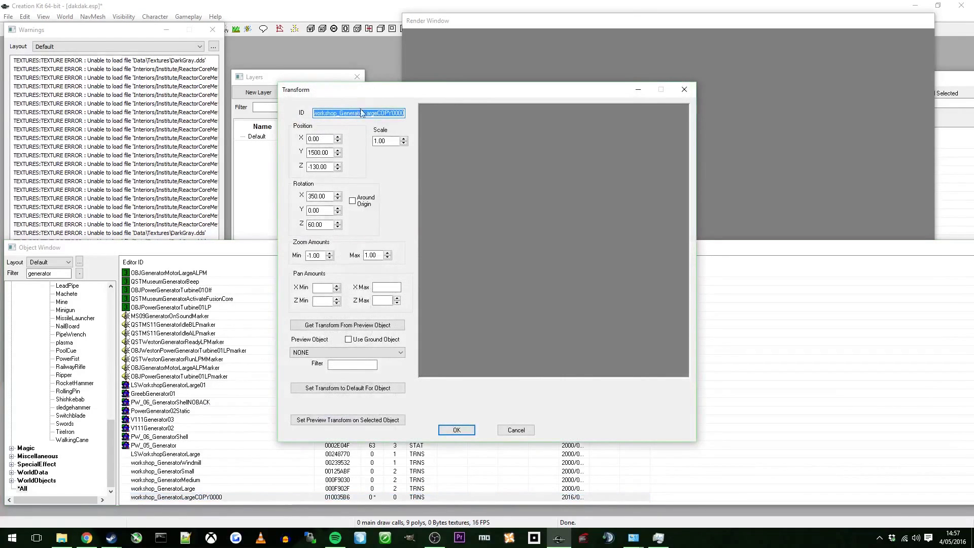
pyautogui.moveTo(364, 113); pyautogui.dragTo(378, 113)
pyautogui.click(378, 114)
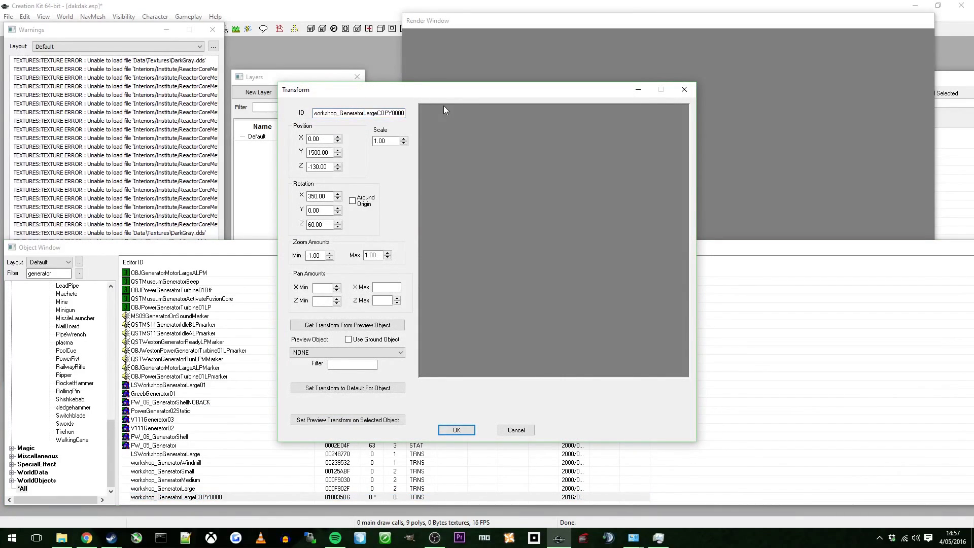
pyautogui.moveTo(369, 114); pyautogui.dragTo(388, 113)
pyautogui.click(422, 117)
pyautogui.doubleClick(404, 113)
pyautogui.click(405, 113)
pyautogui.press('BackSpace')
pyautogui.press('BackSpace')
pyautogui.press('BackSpace')
pyautogui.press('BackSpace')
pyautogui.press('BackSpace')
pyautogui.press('BackSpace')
pyautogui.press('BackSpace')
pyautogui.press('BackSpace')
pyautogui.press('BackSpace')
pyautogui.press('BackSpace')
pyautogui.press('BackSpace')
pyautogui.press('BackSpace')
pyautogui.press('BackSpace')
# Save the transform, renaming the copied form instead of creating a new one
pyautogui.click(456, 430)
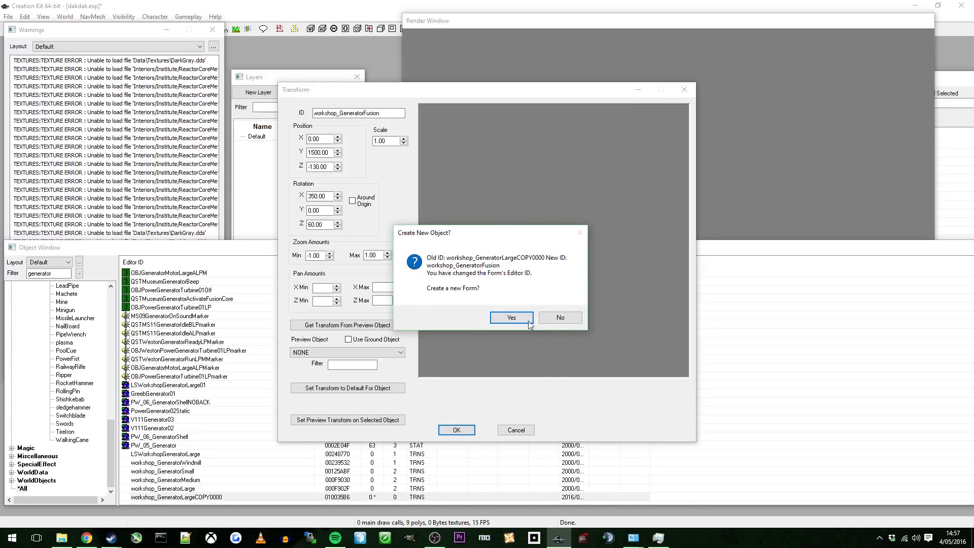
pyautogui.click(559, 317)
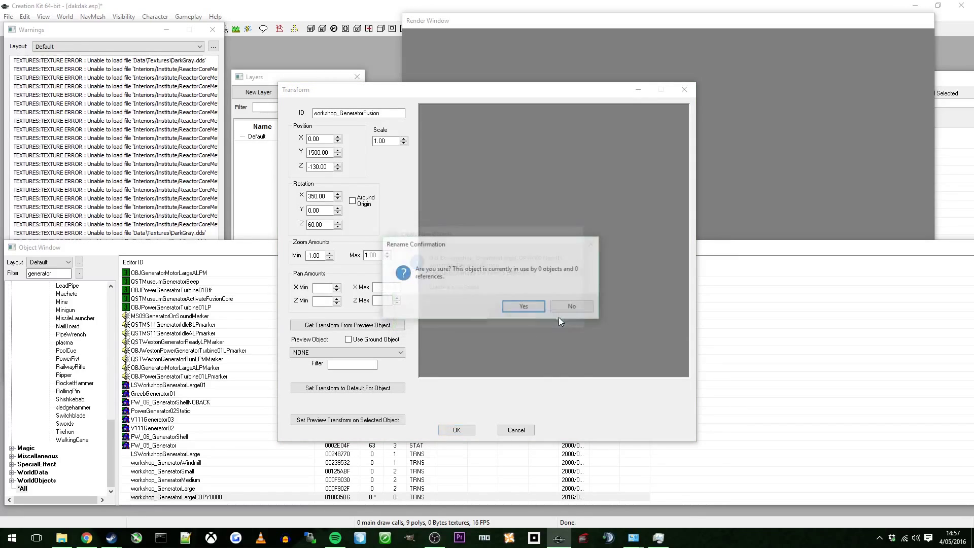
pyautogui.click(522, 307)
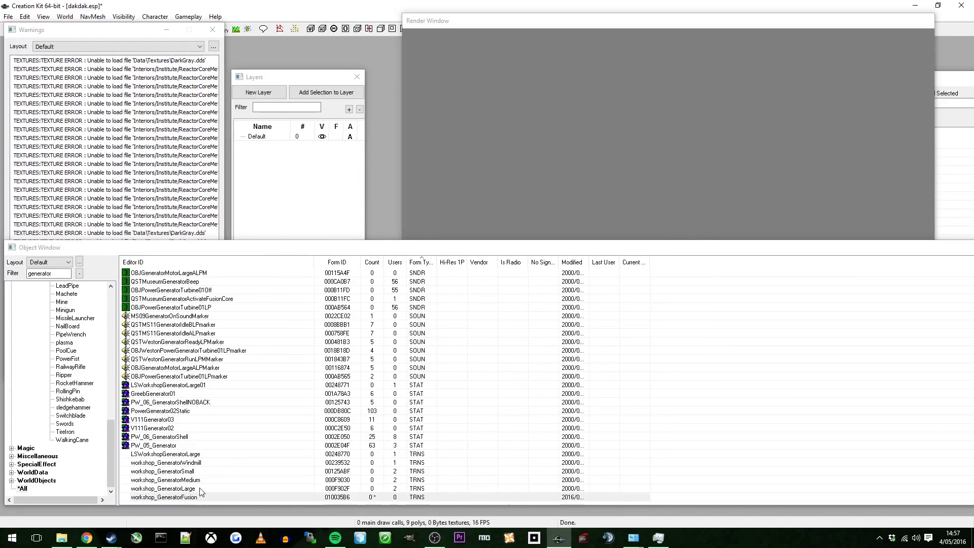
# Assign workshop_GeneratorFusion as the preview transform of the WorkshopGeneratorFusion activator and save the activator
pyautogui.scroll(15, 205, 456)
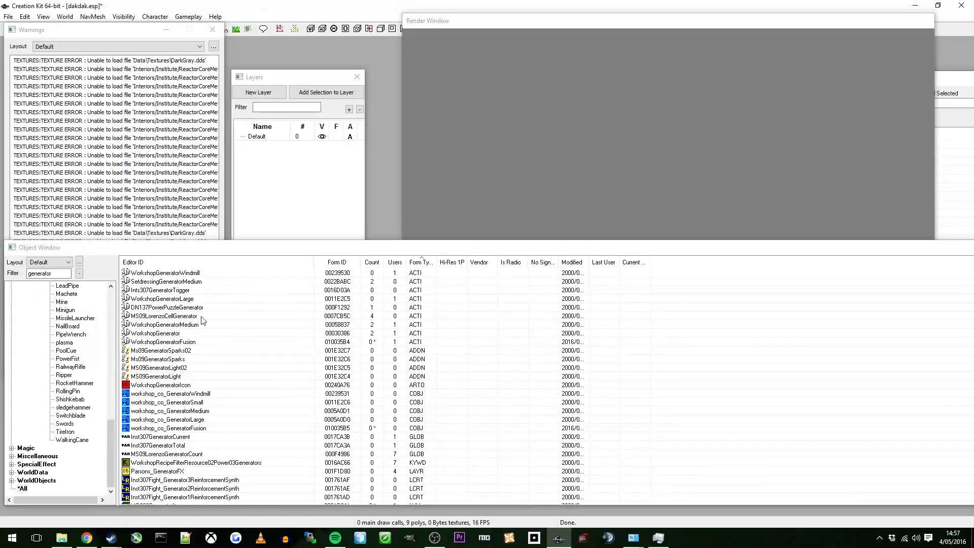
pyautogui.click(187, 343)
pyautogui.rightClick(187, 346)
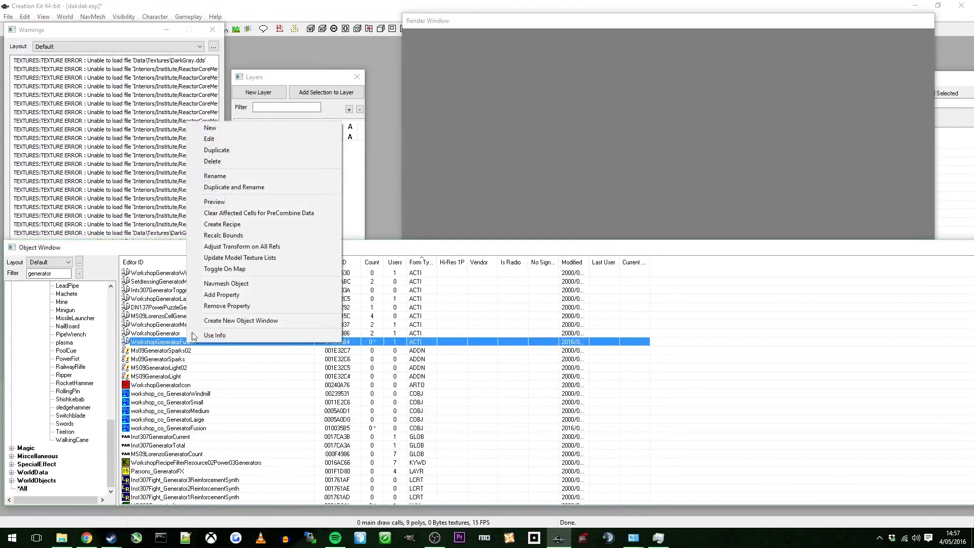
pyautogui.click(228, 141)
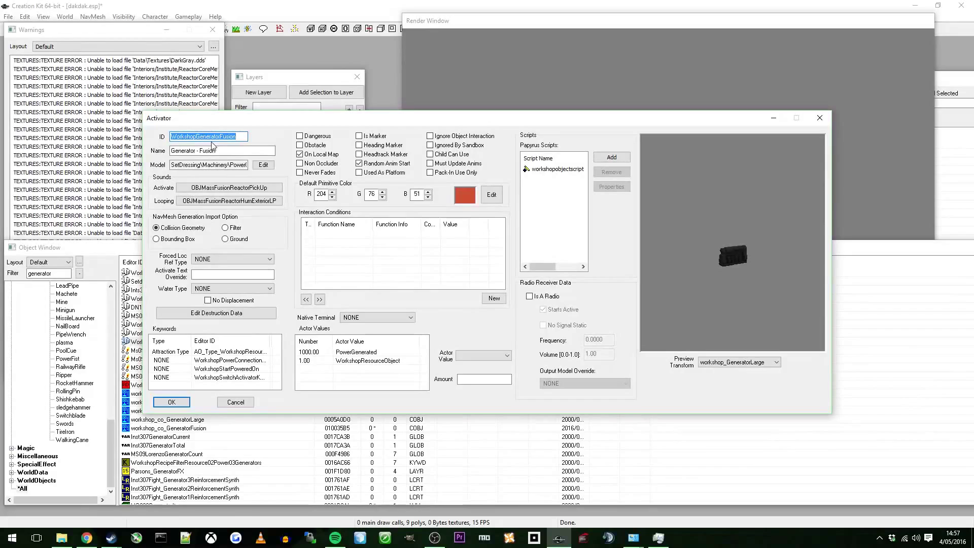
pyautogui.click(726, 364)
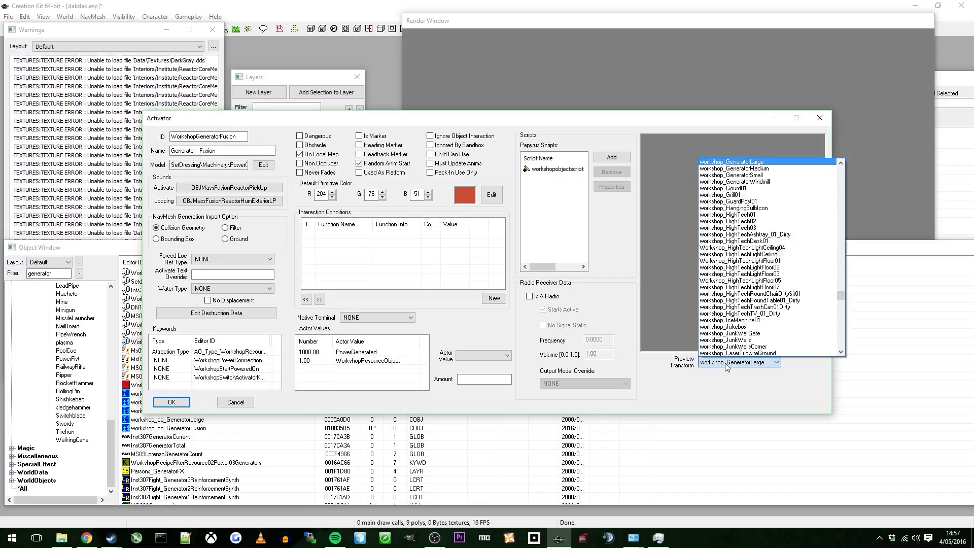
pyautogui.scroll(1, 759, 181)
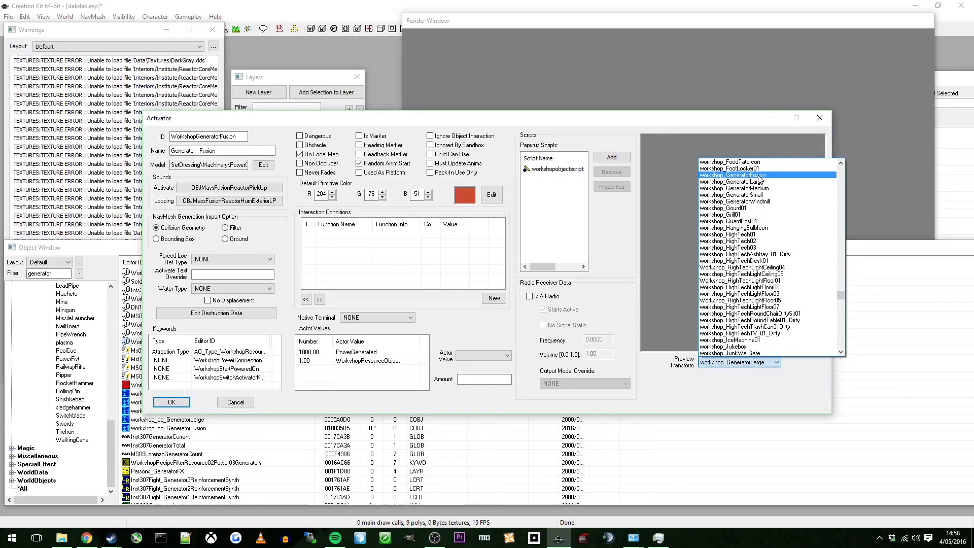
pyautogui.click(759, 175)
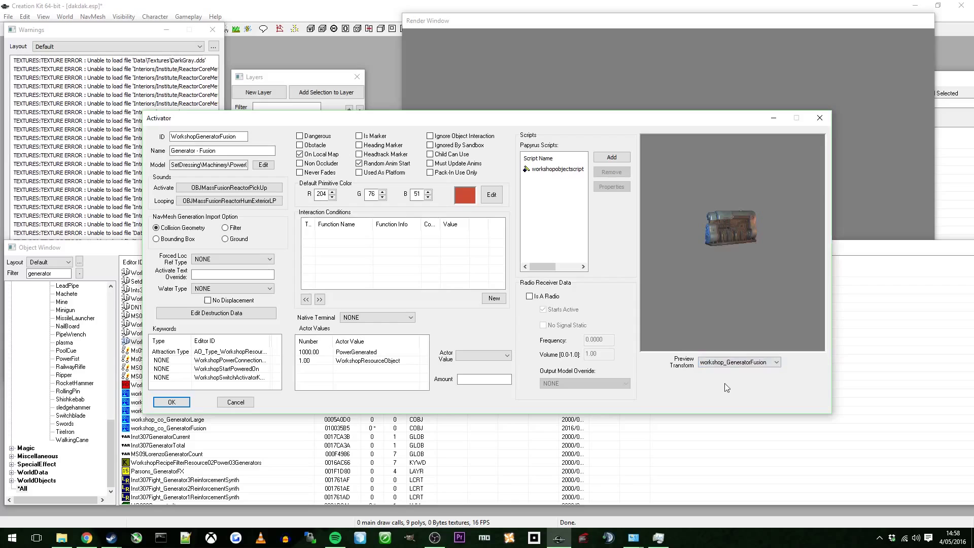
pyautogui.click(172, 401)
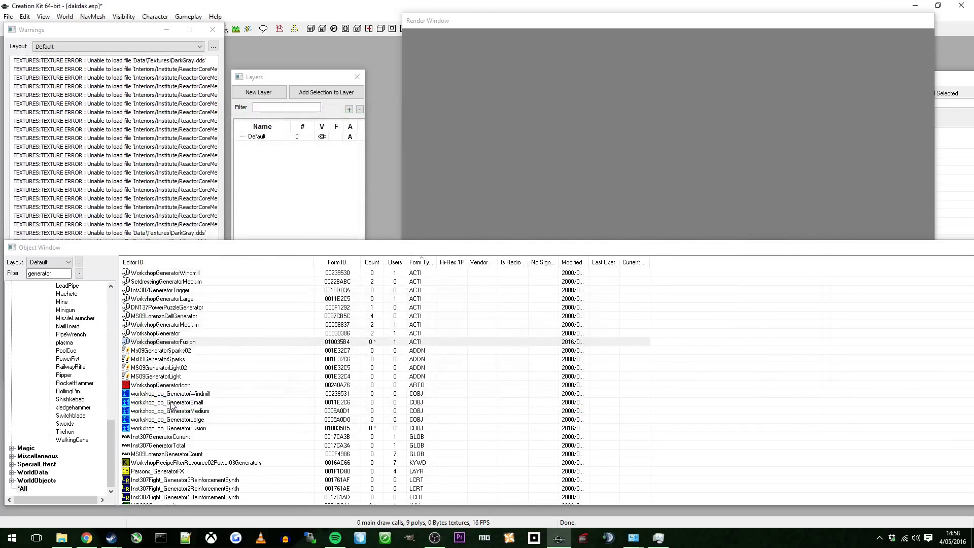
# Save the dakdak.esp plugin
pyautogui.click(192, 343)
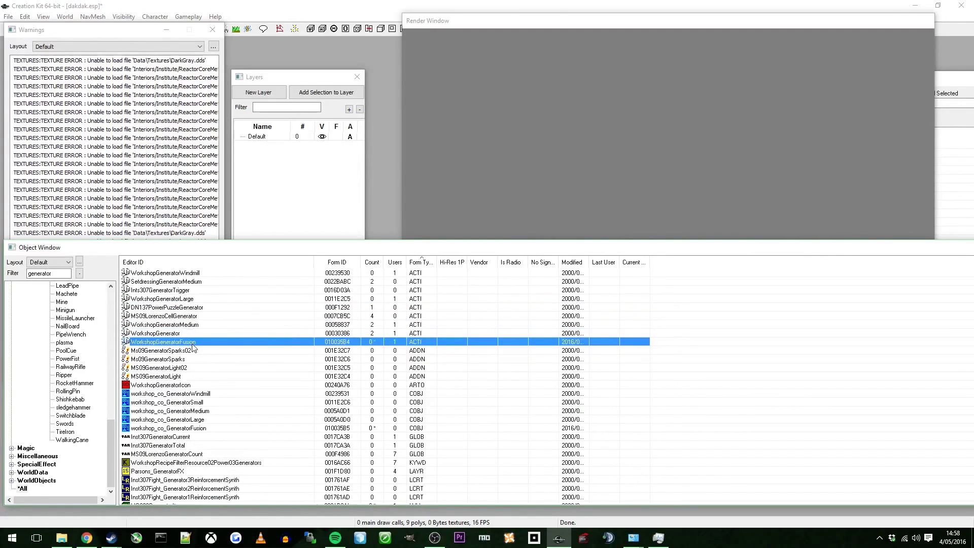
pyautogui.click(11, 18)
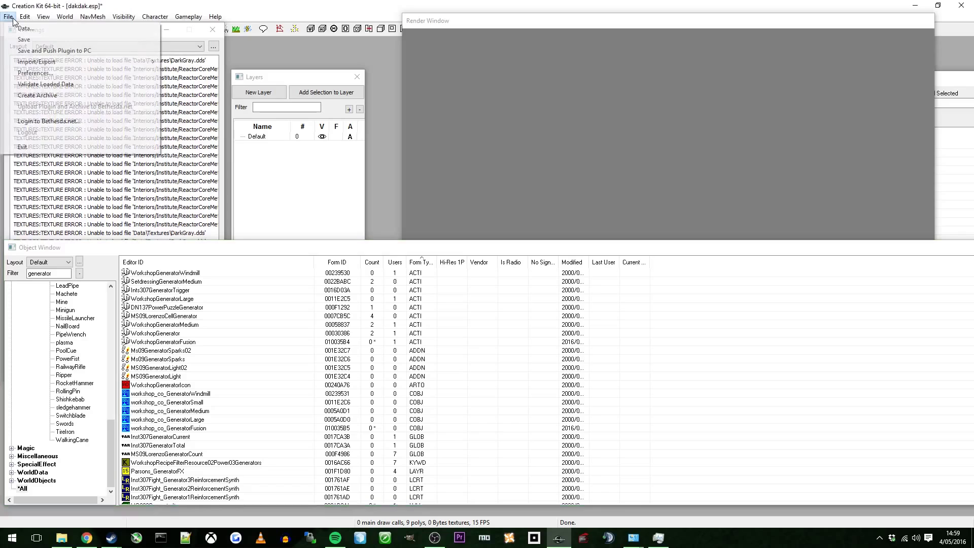
pyautogui.click(28, 45)
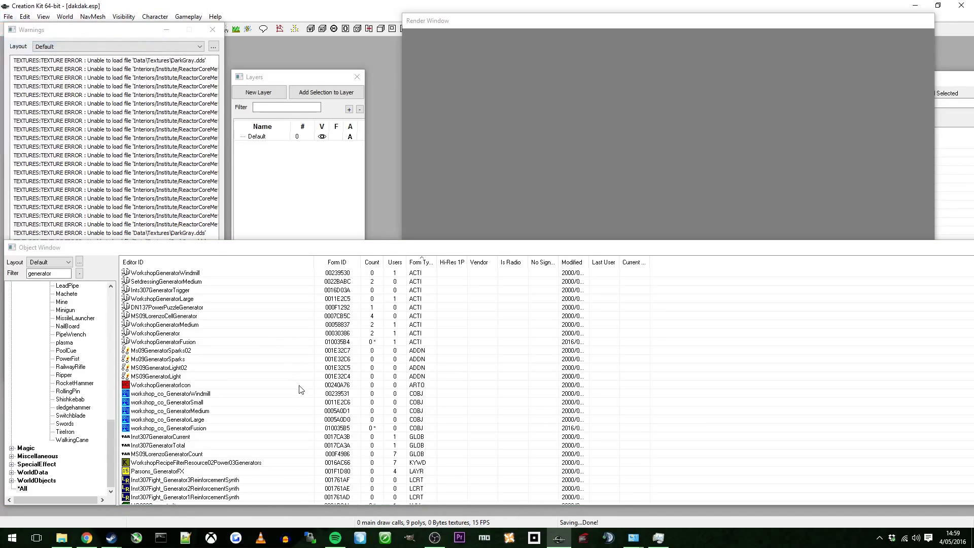
# Switch to Steam and launch Fallout 4 to test the plugin
pyautogui.moveTo(112, 537)
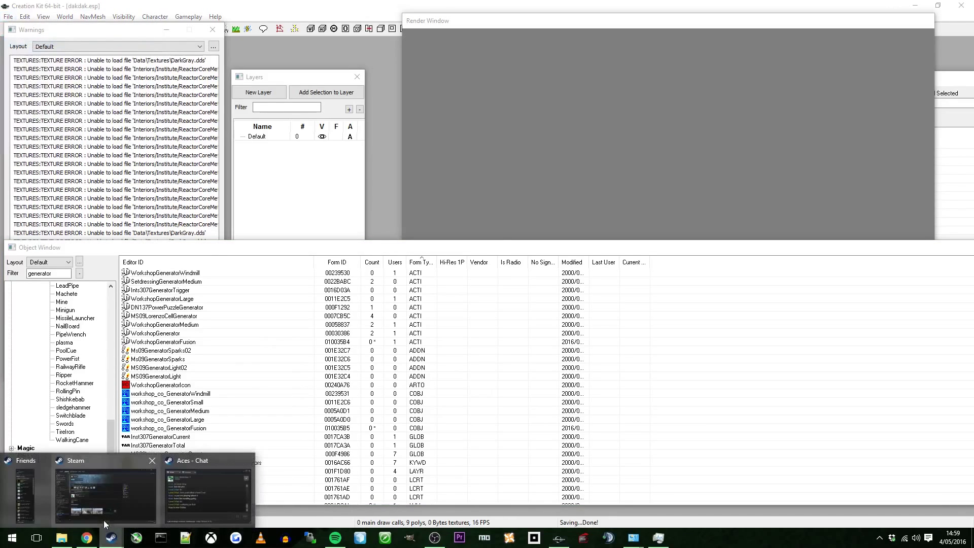
pyautogui.click(103, 519)
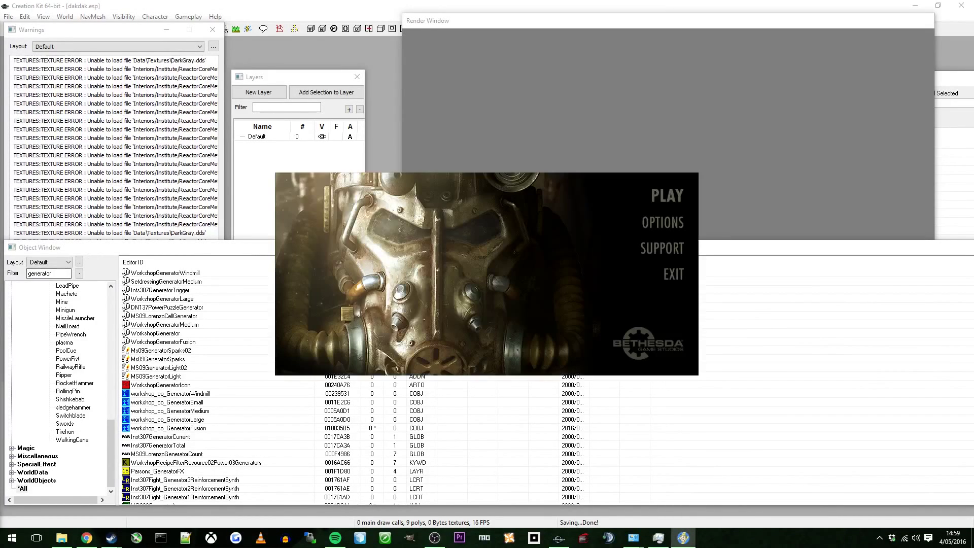
pyautogui.click(656, 197)
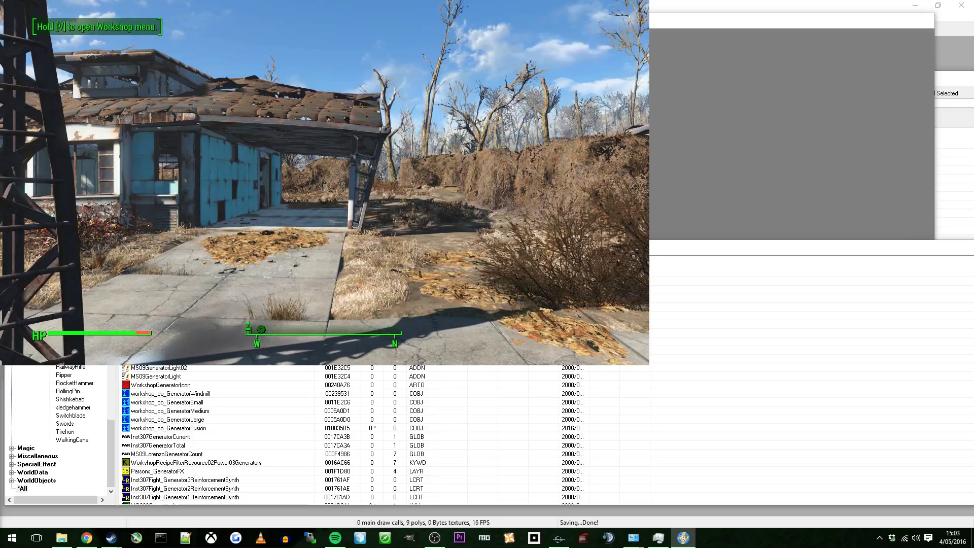
# Build a Generator - Fusion under the blue house's carport from the Power > Generators workshop category, then leave placement mode
pyautogui.press('v')
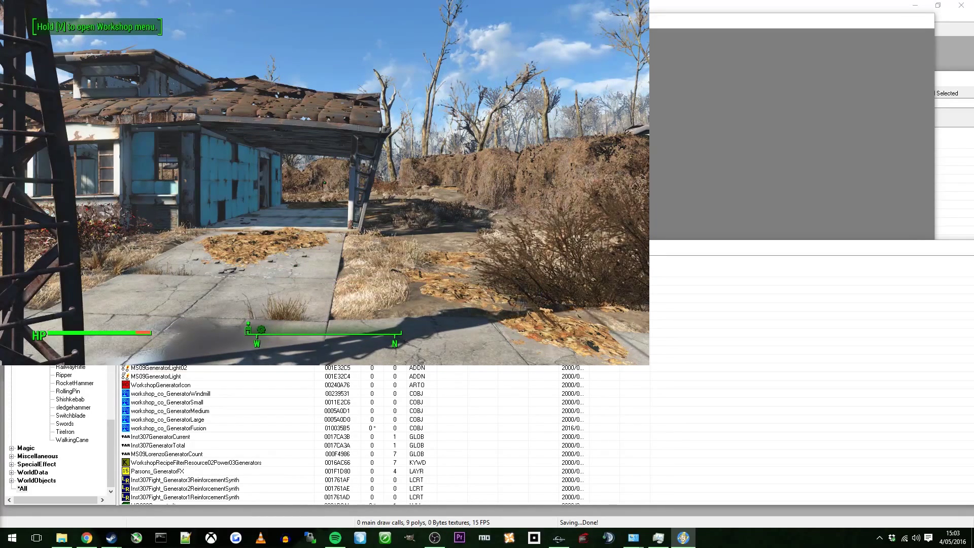
pyautogui.press('Right')
pyautogui.press('Right')
pyautogui.press('Right')
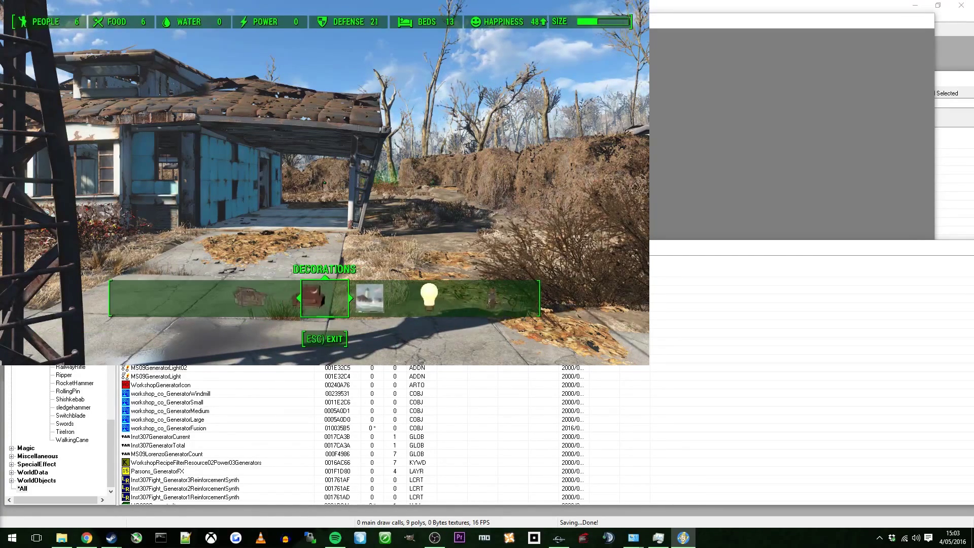
pyautogui.press('Return')
pyautogui.press('Return')
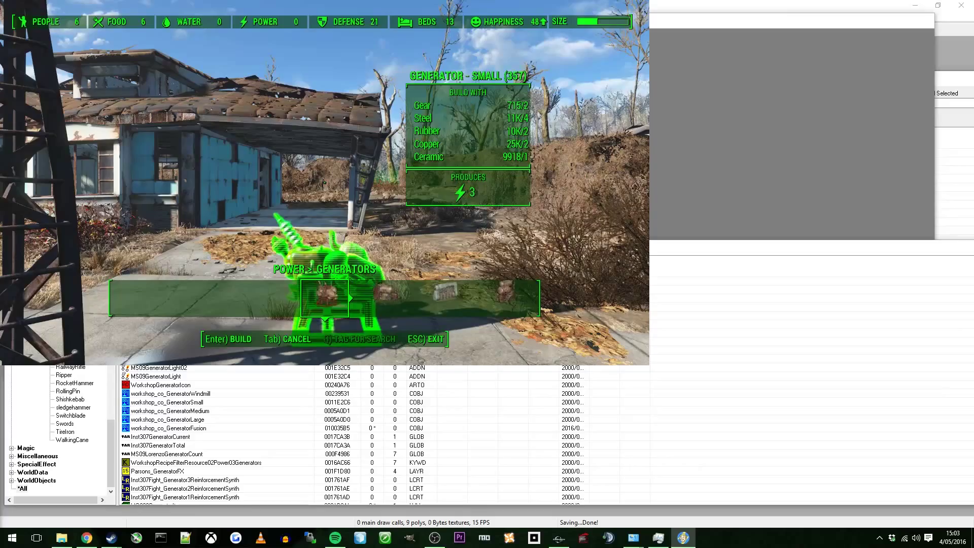
pyautogui.press('Left')
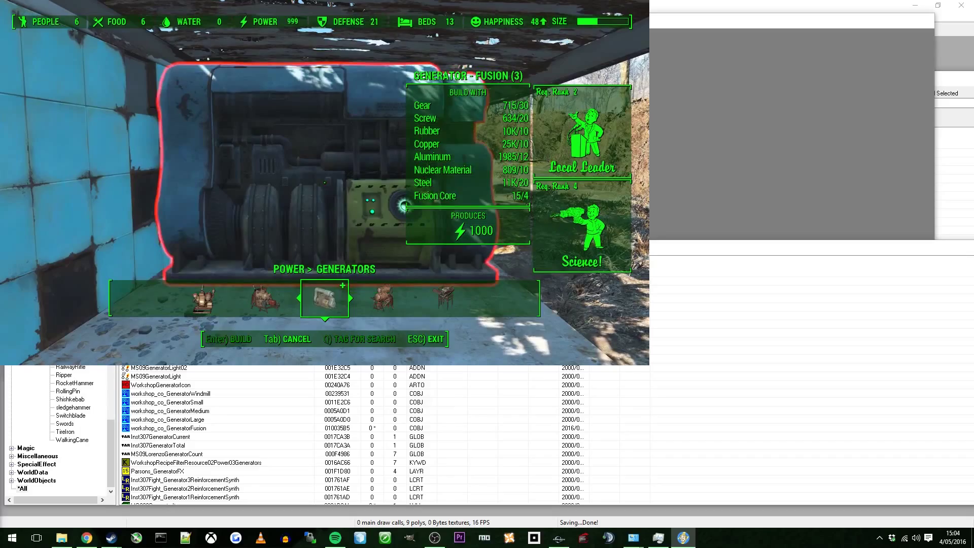
pyautogui.press('Tab')
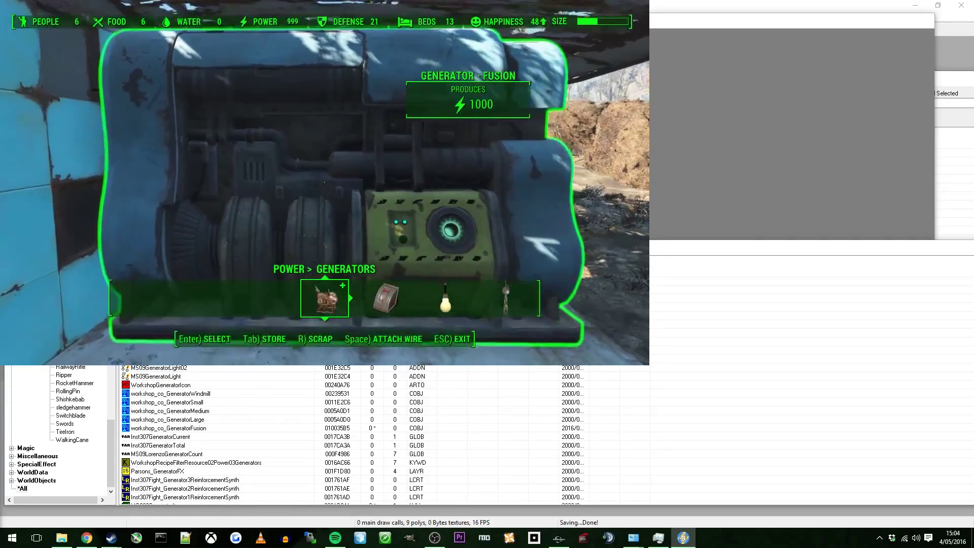
# Connect the built Generator - Fusion to the power pylon with a wire
pyautogui.press('Return')
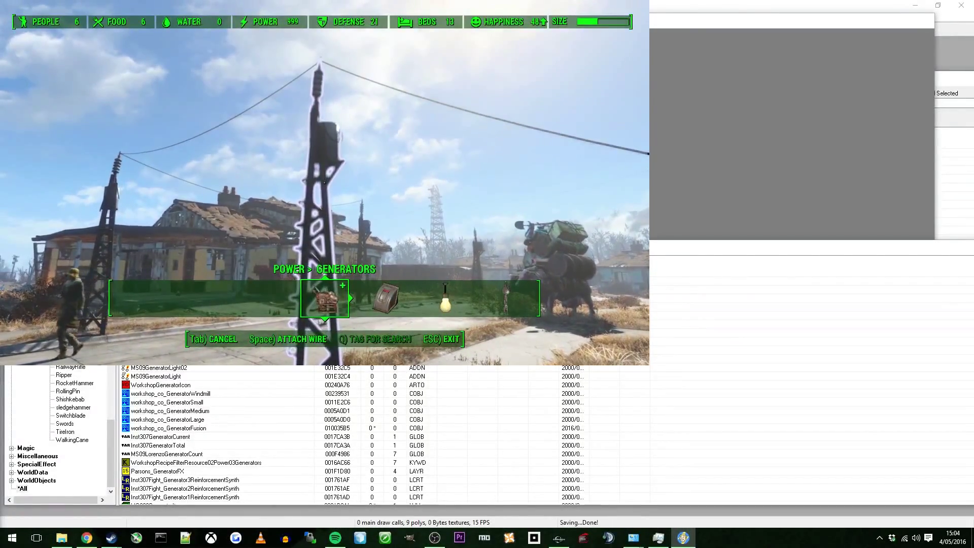
pyautogui.press('Return')
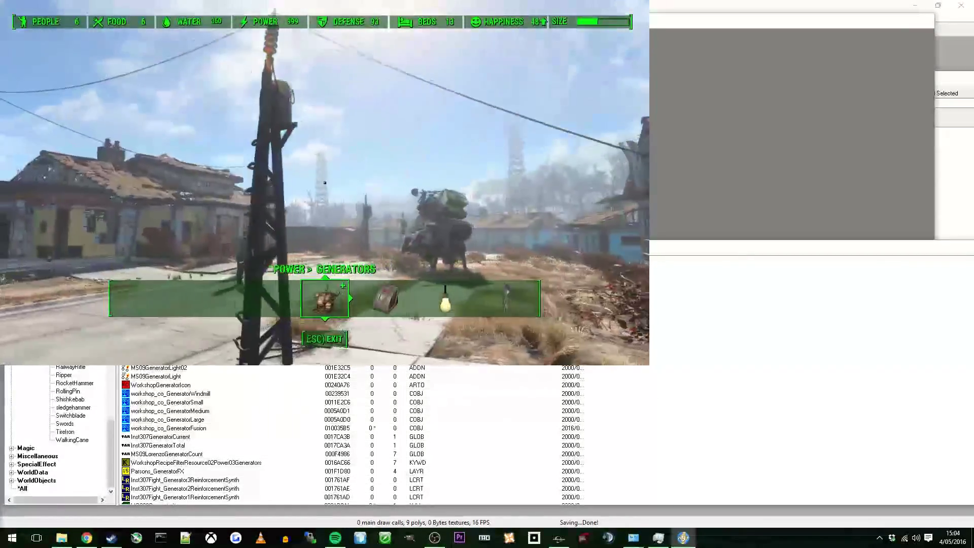